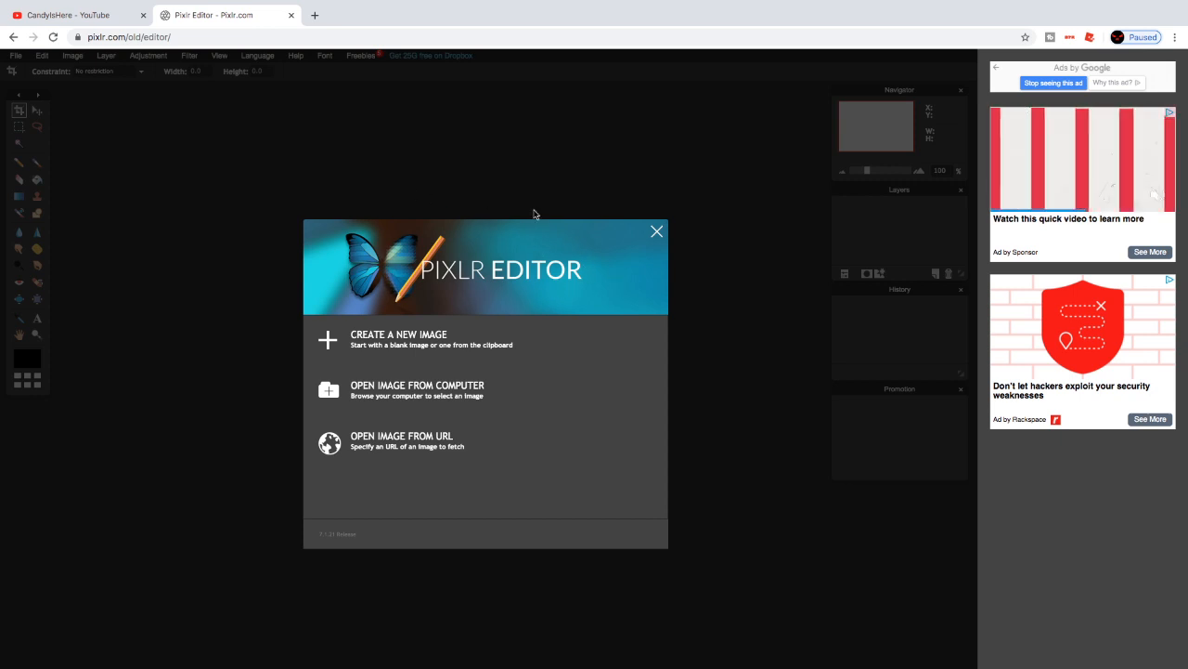
Create a new 512 × 512 px image with a transparent background
{"action": "left_click", "coordinate": [435, 336]}
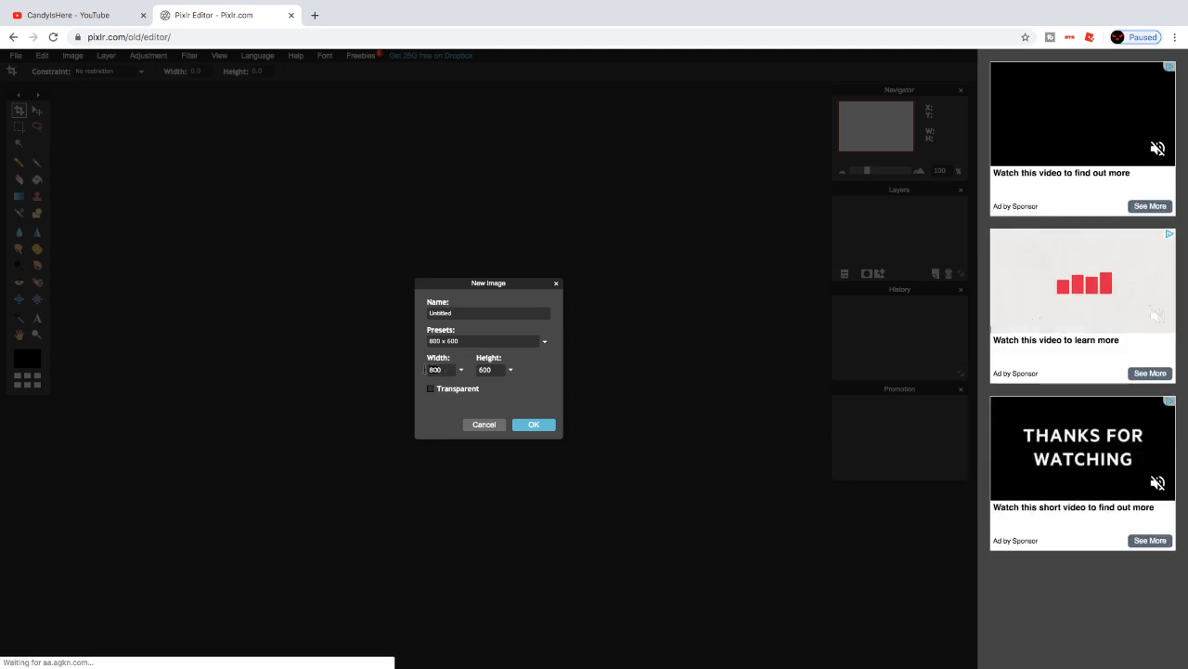
{"action": "left_click", "coordinate": [429, 371]}
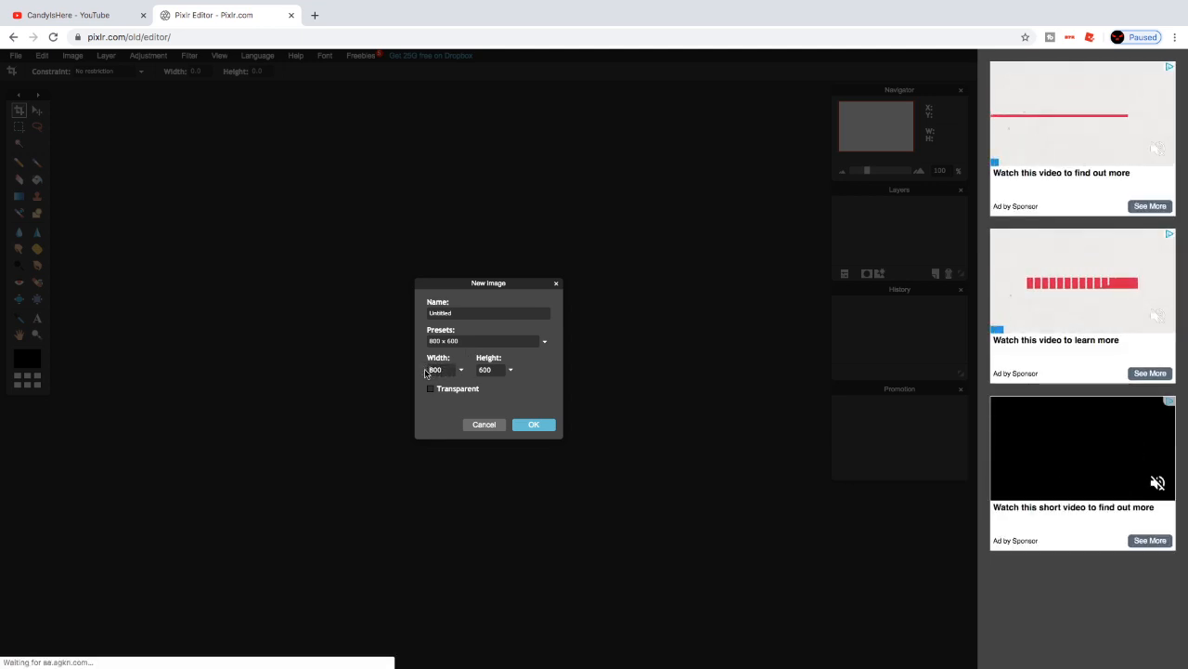
{"action": "left_click", "coordinate": [480, 369]}
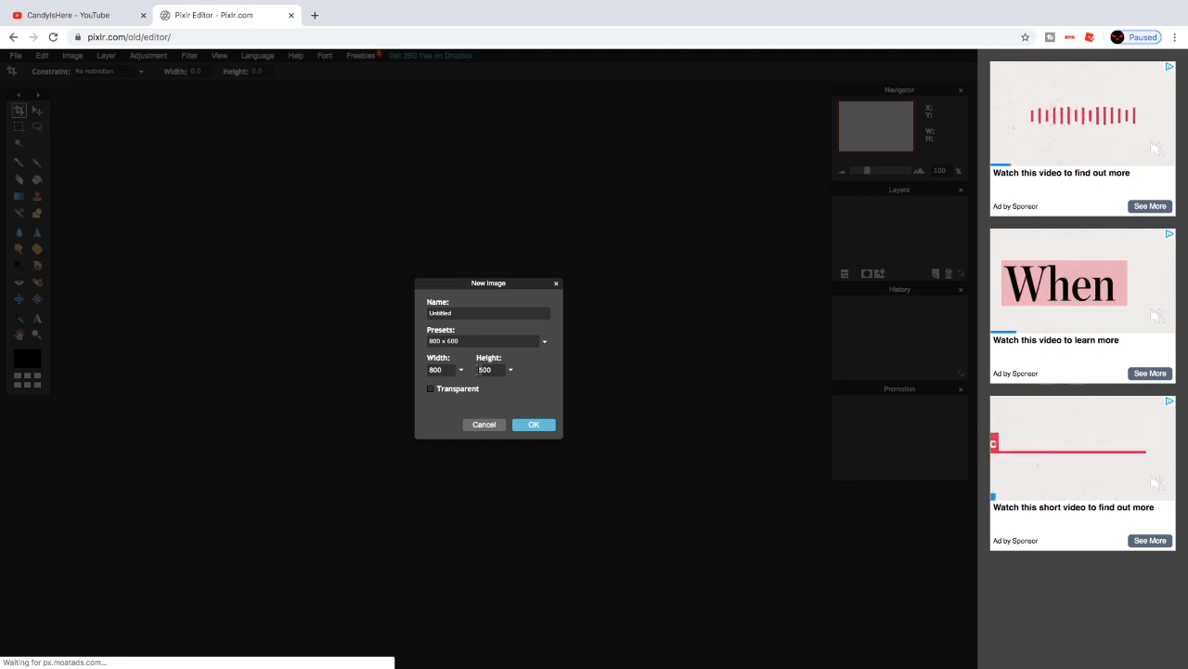
{"action": "type", "text": "5"}
{"action": "key", "text": "Delete"}
{"action": "key", "text": "Delete"}
{"action": "key", "text": "Delete"}
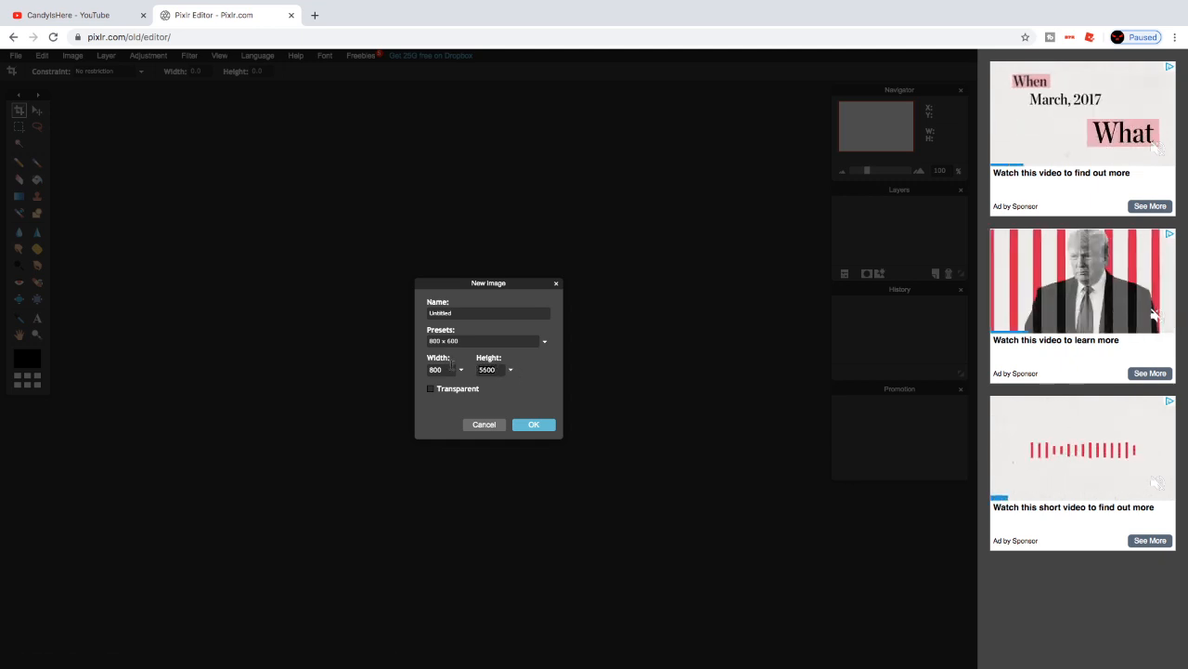
{"action": "type", "text": "1"}
{"action": "key", "text": "BackSpace"}
{"action": "key", "text": "BackSpace"}
{"action": "key", "text": "BackSpace"}
{"action": "type", "text": "512"}
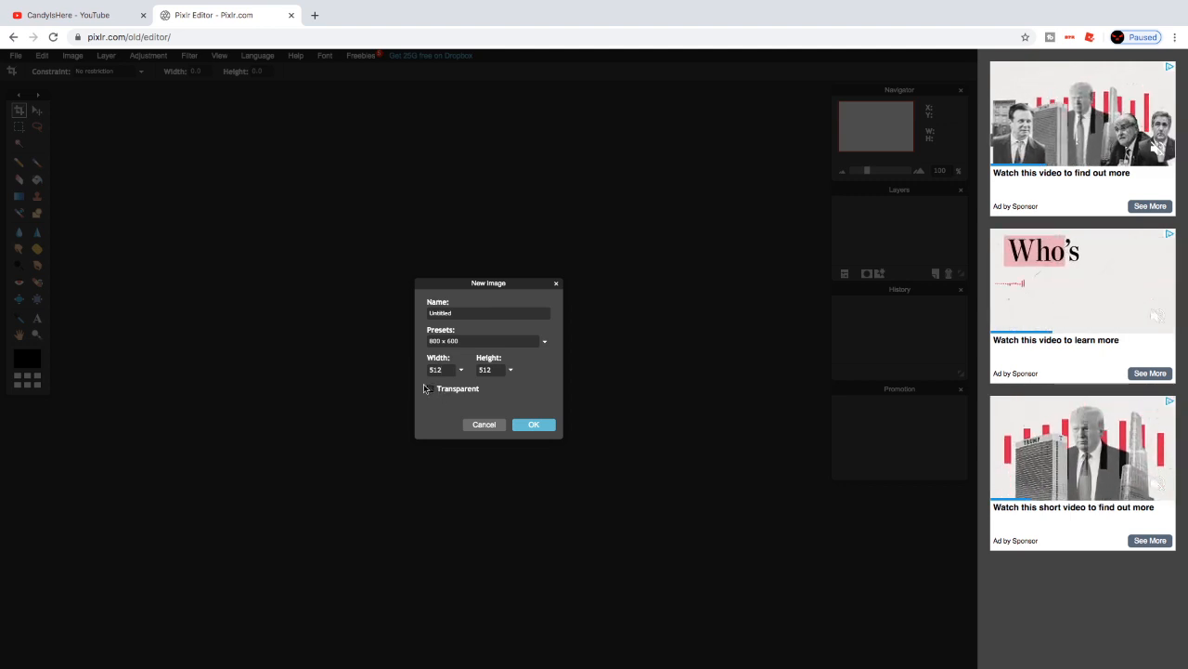
{"action": "left_click", "coordinate": [525, 425]}
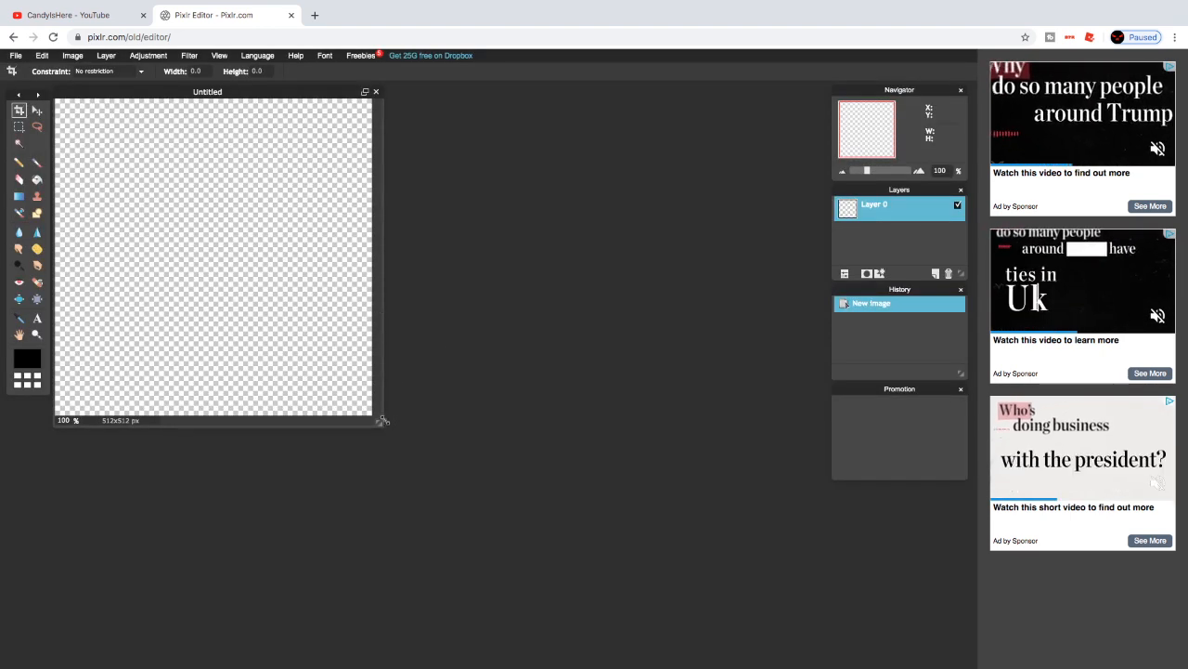
Enlarge the image window and centre it in the workspace, with the Type tool activated
{"action": "left_click_drag", "start_coordinate": [379, 423], "coordinate": [549, 497]}
{"action": "left_click_drag", "start_coordinate": [321, 89], "coordinate": [454, 108]}
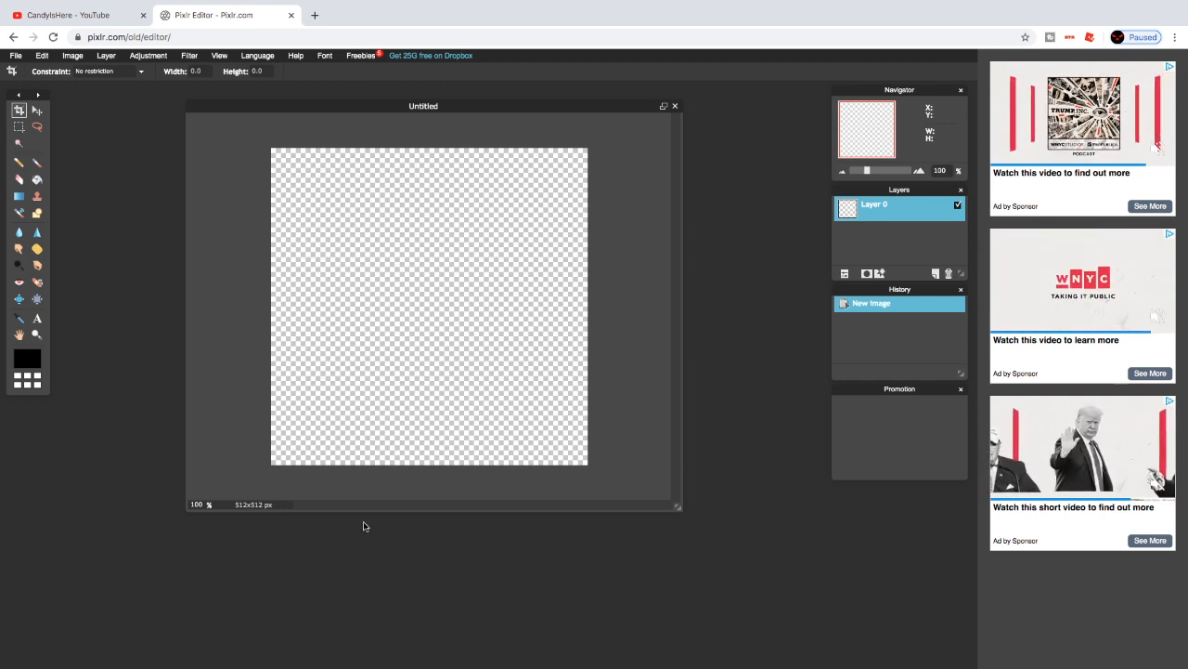
{"action": "left_click", "coordinate": [35, 318]}
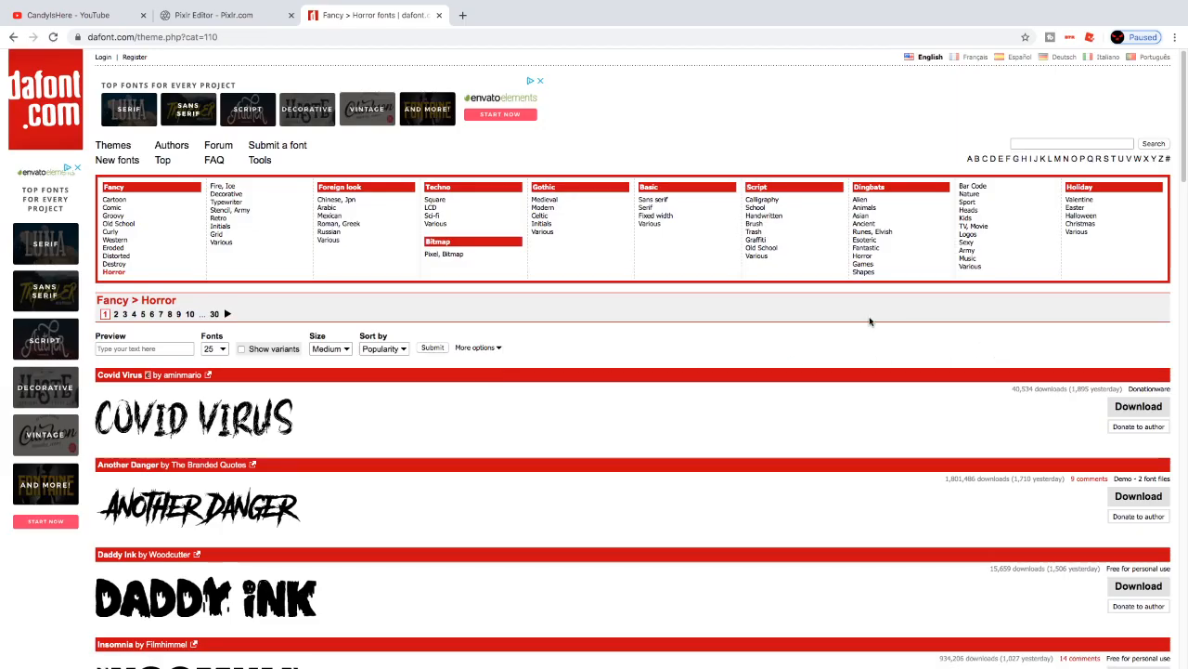
Examine the available typefaces in dafont's Fancy > Horror category
{"action": "scroll", "coordinate": [1184, 84], "scroll_direction": "down", "scroll_amount": 3}
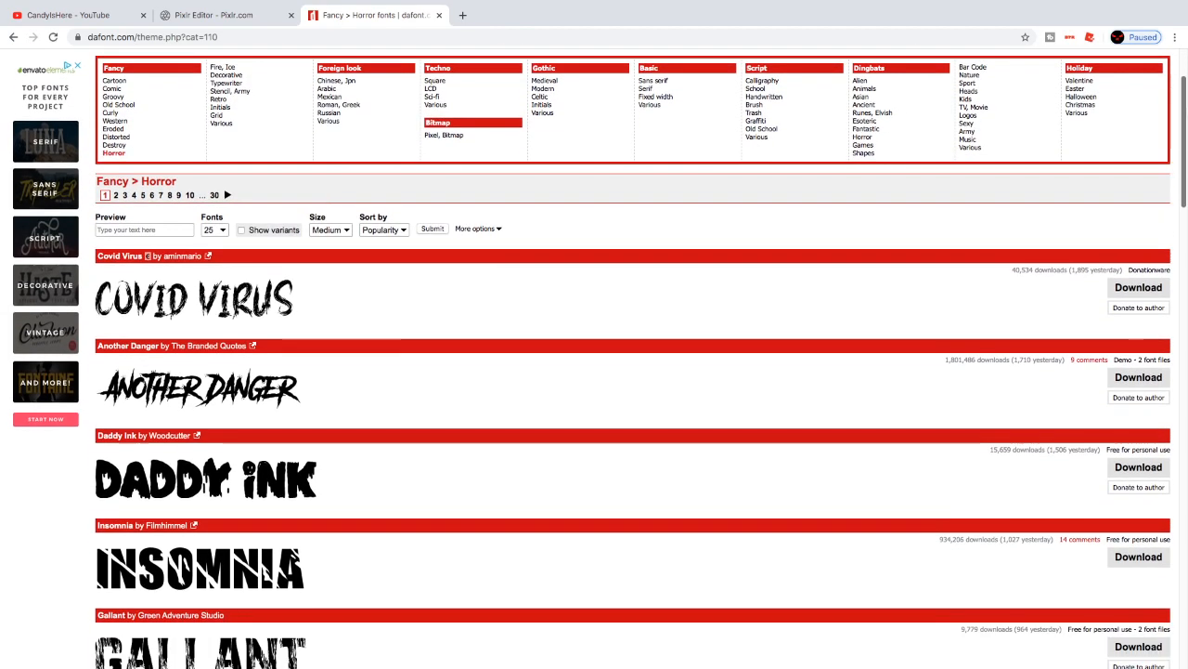
{"action": "scroll", "coordinate": [594, 358], "scroll_direction": "down", "scroll_amount": 3}
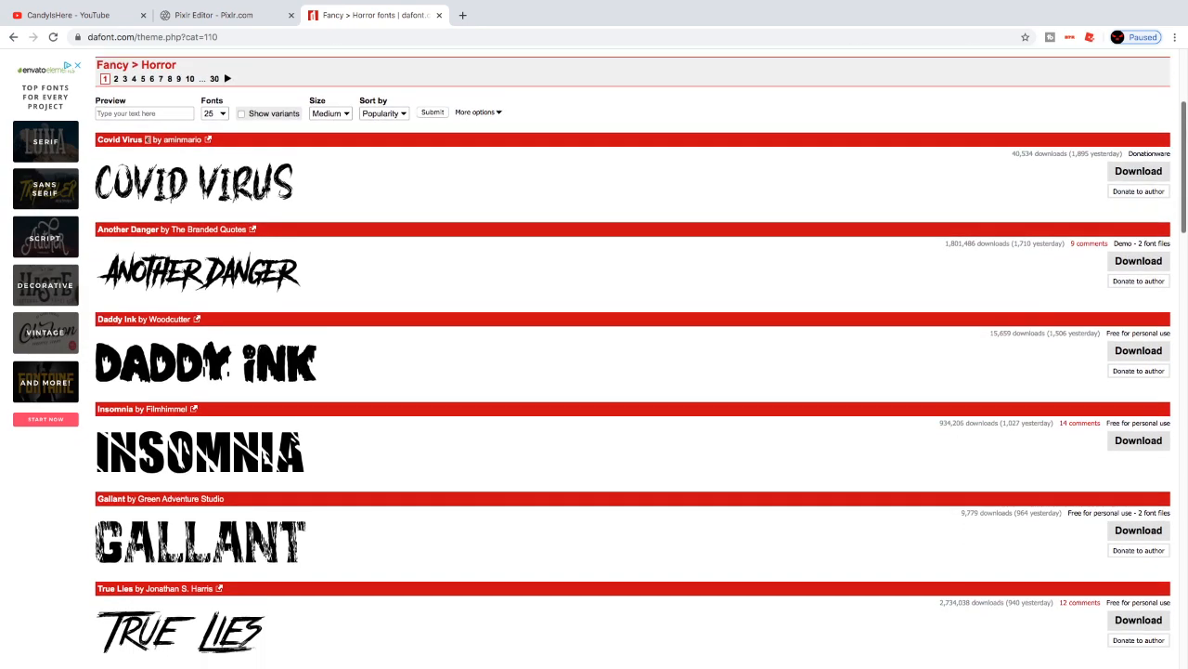
{"action": "scroll", "coordinate": [594, 358], "scroll_direction": "down", "scroll_amount": 3}
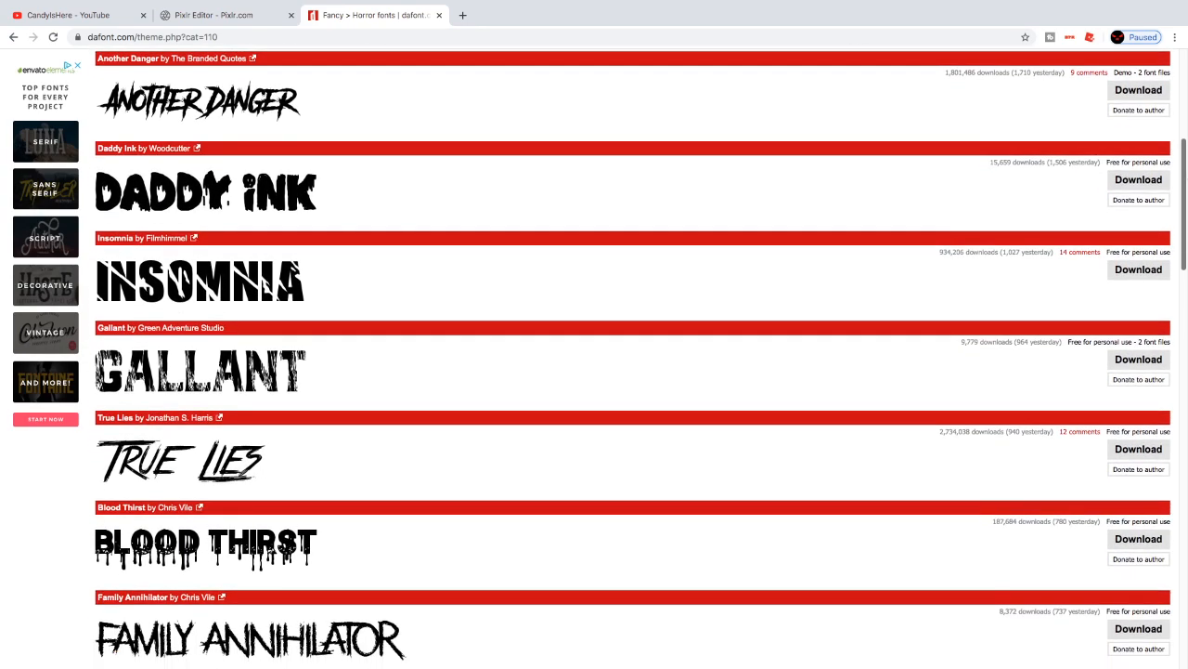
{"action": "scroll", "coordinate": [594, 358], "scroll_direction": "down", "scroll_amount": 3}
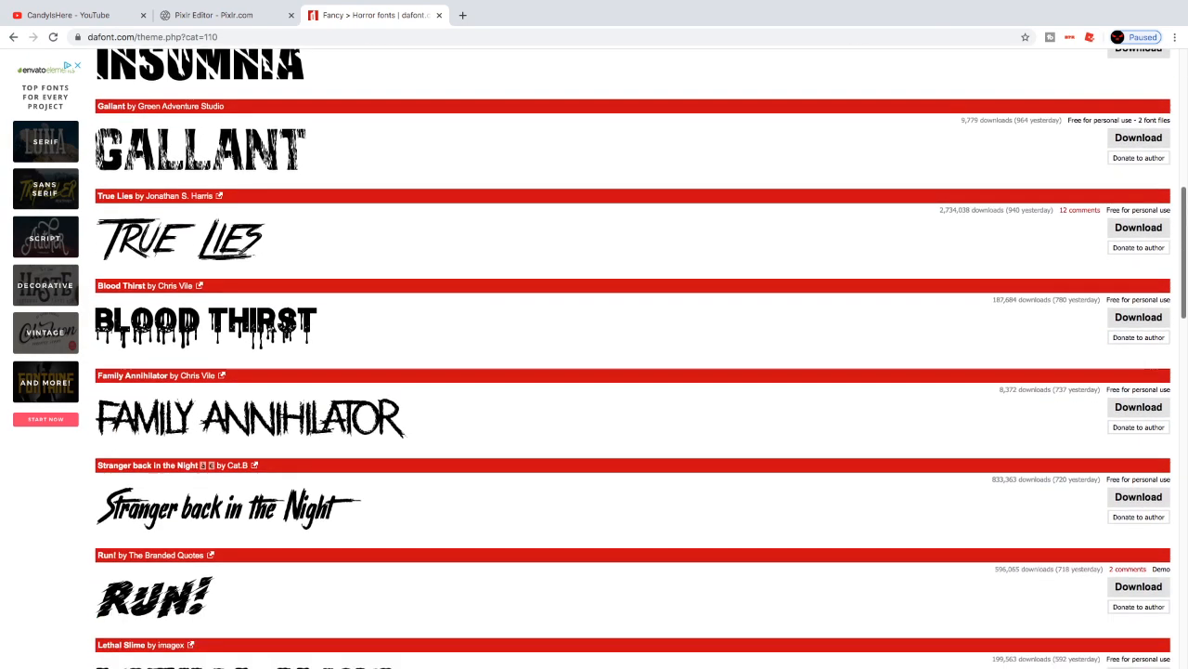
{"action": "scroll", "coordinate": [594, 358], "scroll_direction": "down", "scroll_amount": 5}
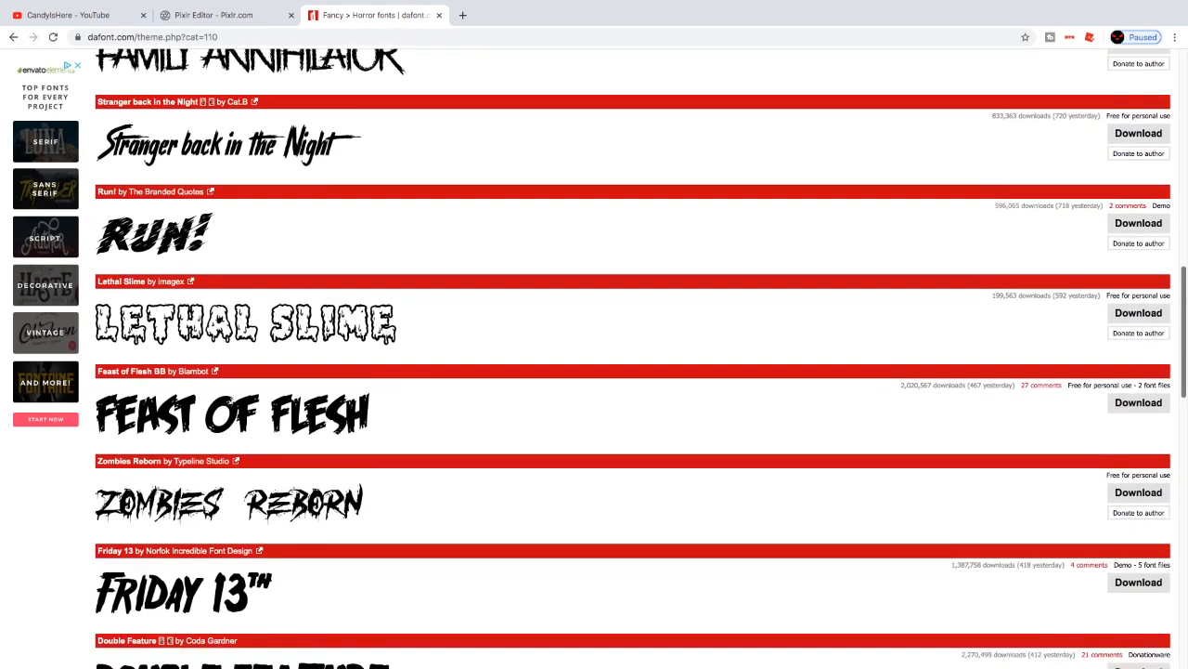
{"action": "scroll", "coordinate": [1182, 435], "scroll_direction": "down", "scroll_amount": 4}
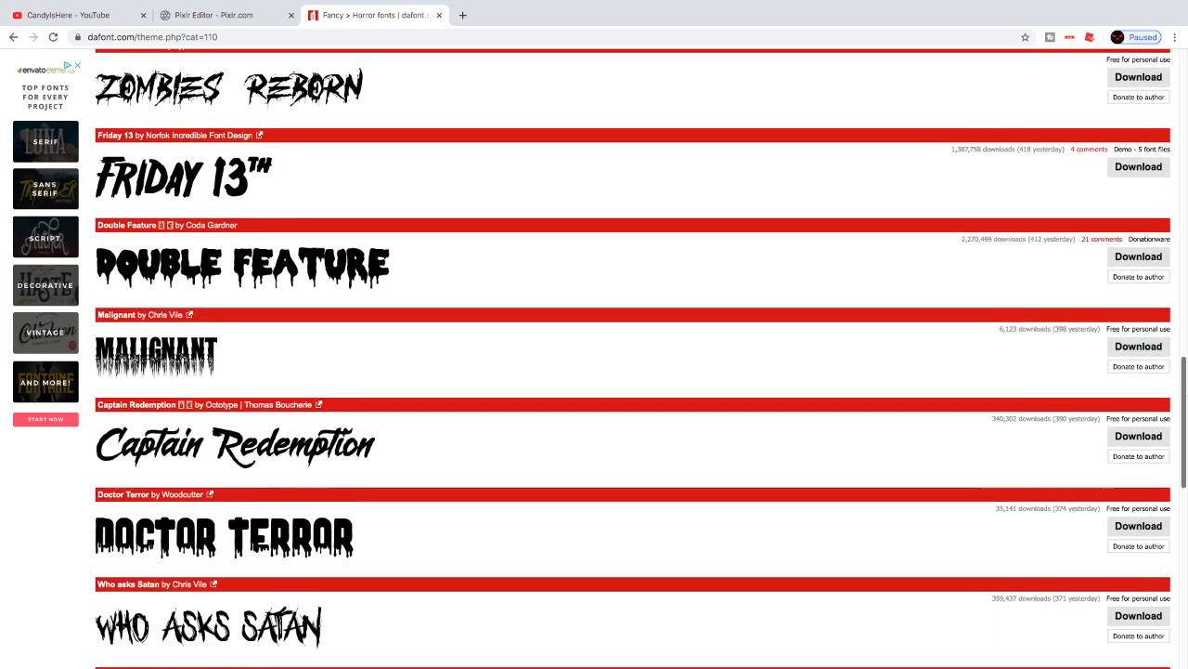
{"action": "scroll", "coordinate": [1182, 434], "scroll_direction": "down", "scroll_amount": 1}
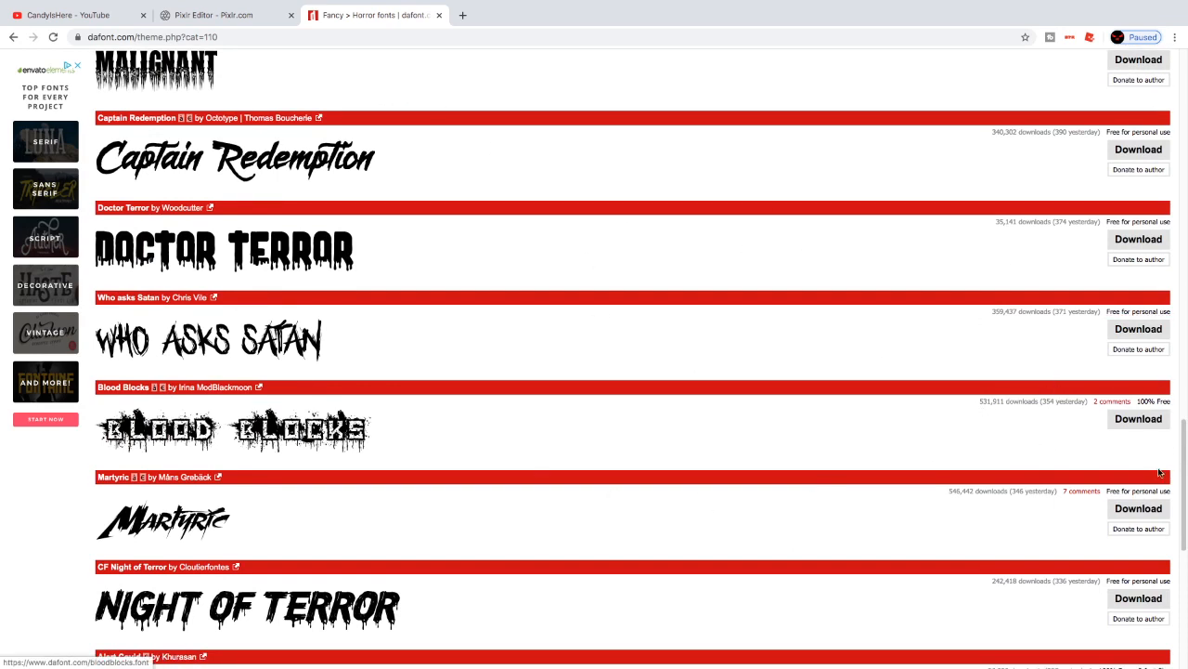
{"action": "left_click_drag", "start_coordinate": [1186, 447], "coordinate": [1181, 56]}
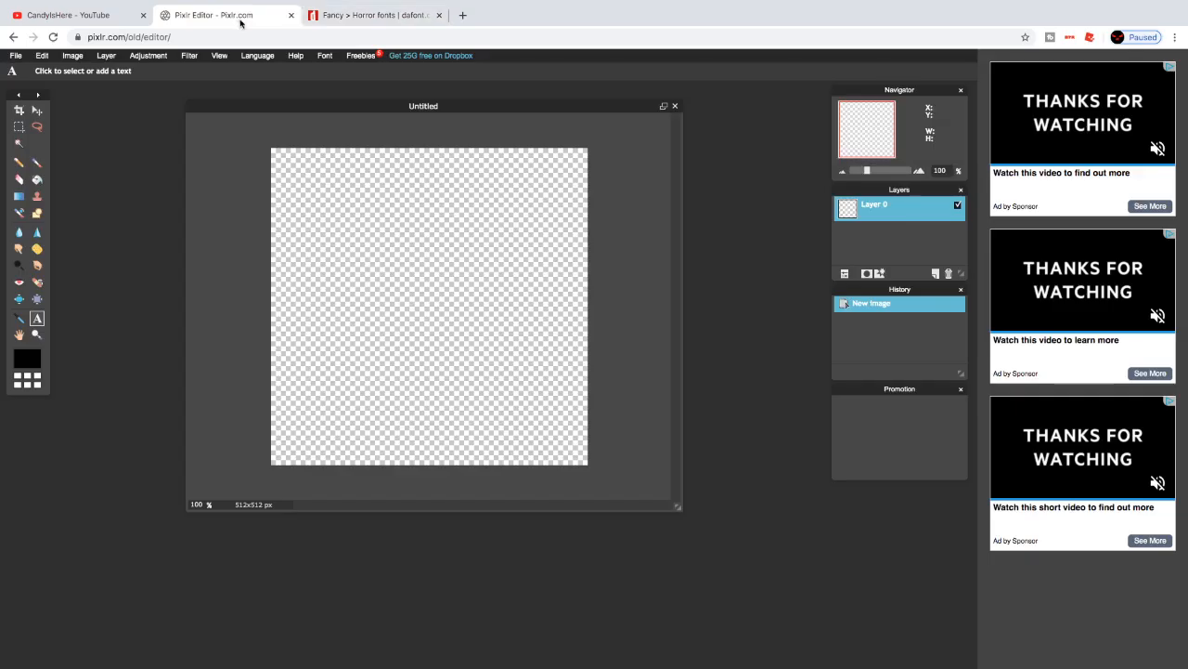
Switch back to Pixlr Editor and add the text "C" near the canvas centre in the Teko font
{"action": "left_click", "coordinate": [240, 16]}
{"action": "left_click", "coordinate": [417, 289]}
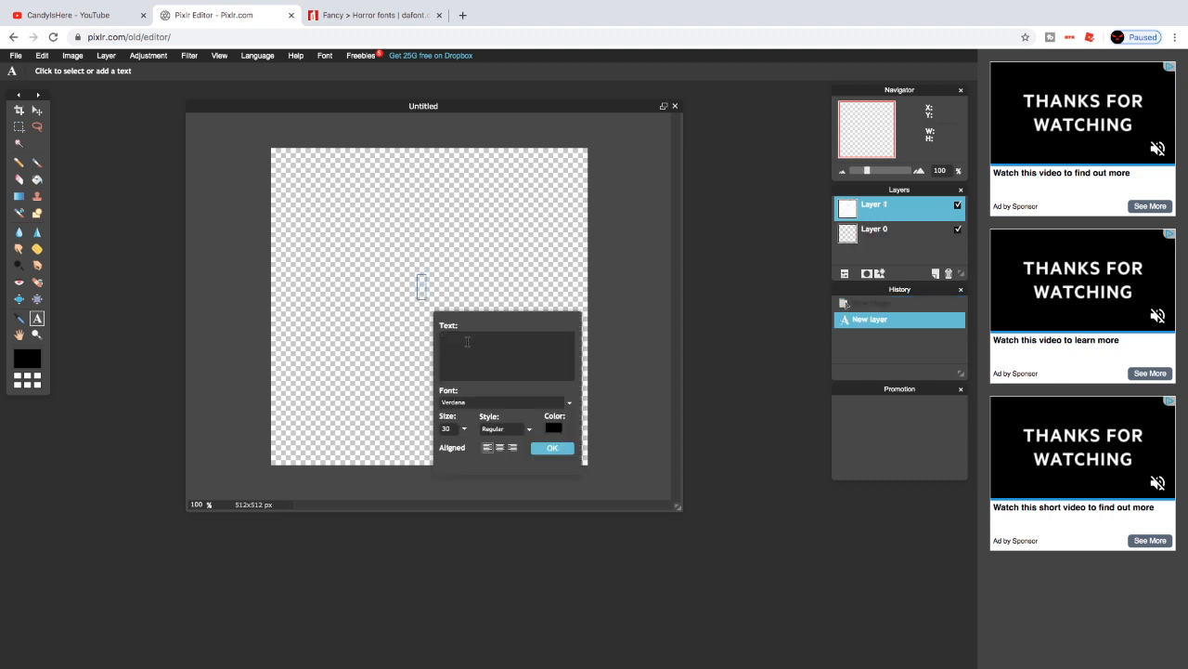
{"action": "type", "text": "c"}
{"action": "left_click", "coordinate": [569, 406]}
{"action": "scroll", "coordinate": [575, 450], "scroll_direction": "down", "scroll_amount": 5}
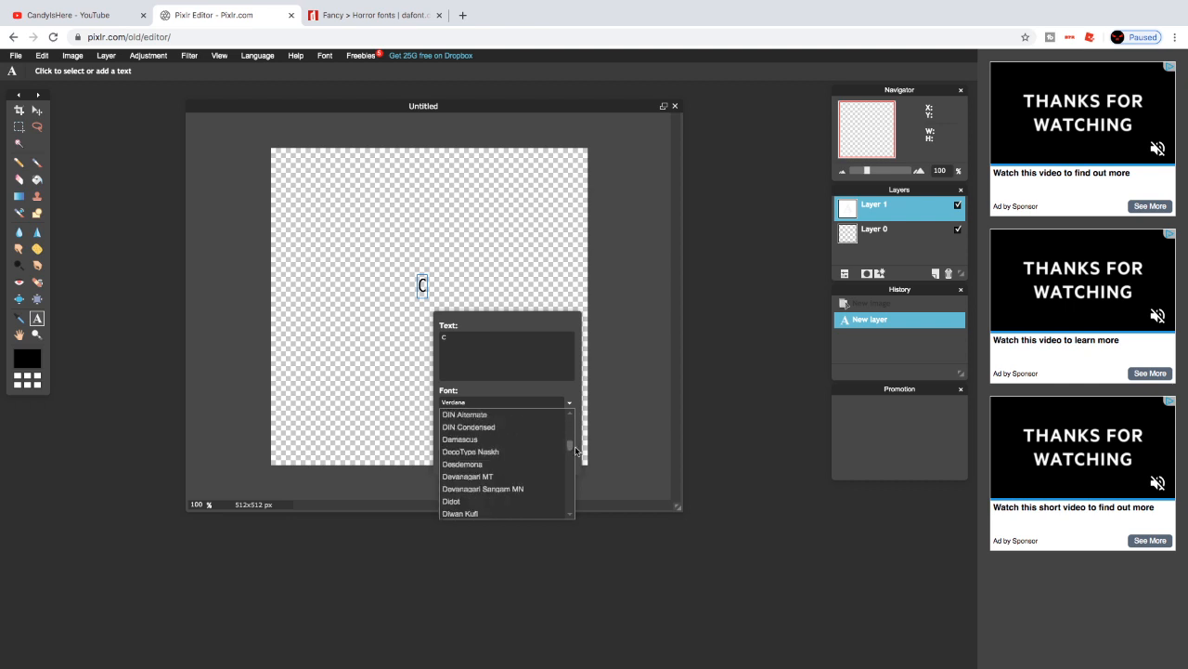
{"action": "left_click_drag", "start_coordinate": [576, 451], "coordinate": [578, 506]}
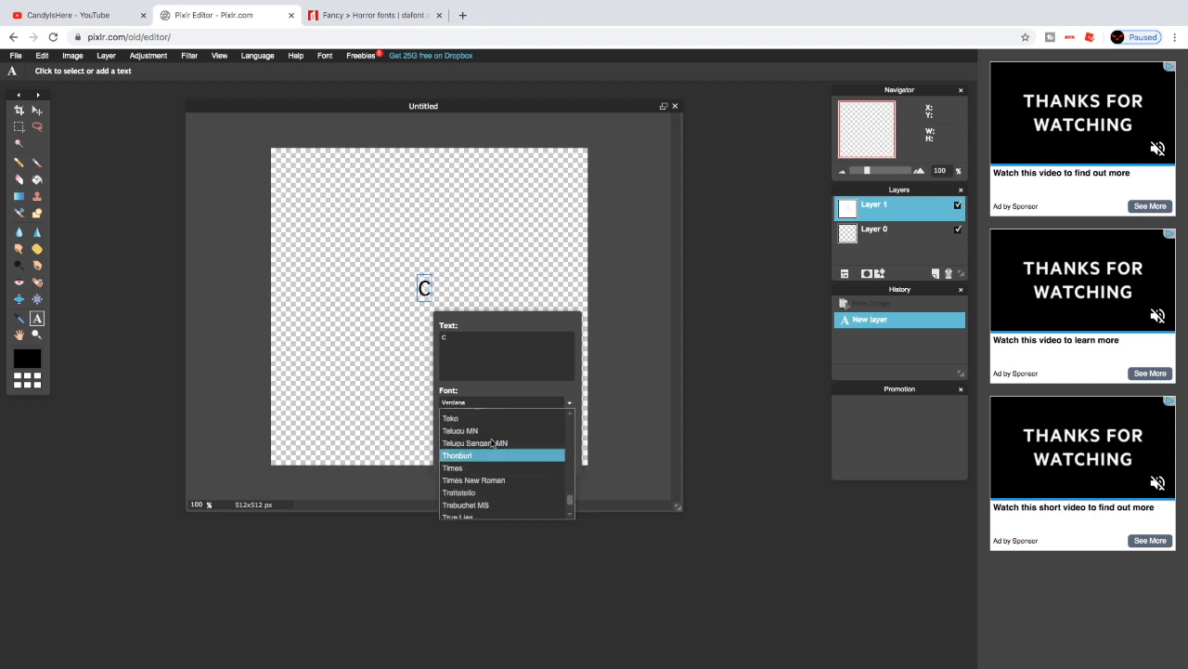
{"action": "left_click", "coordinate": [472, 419]}
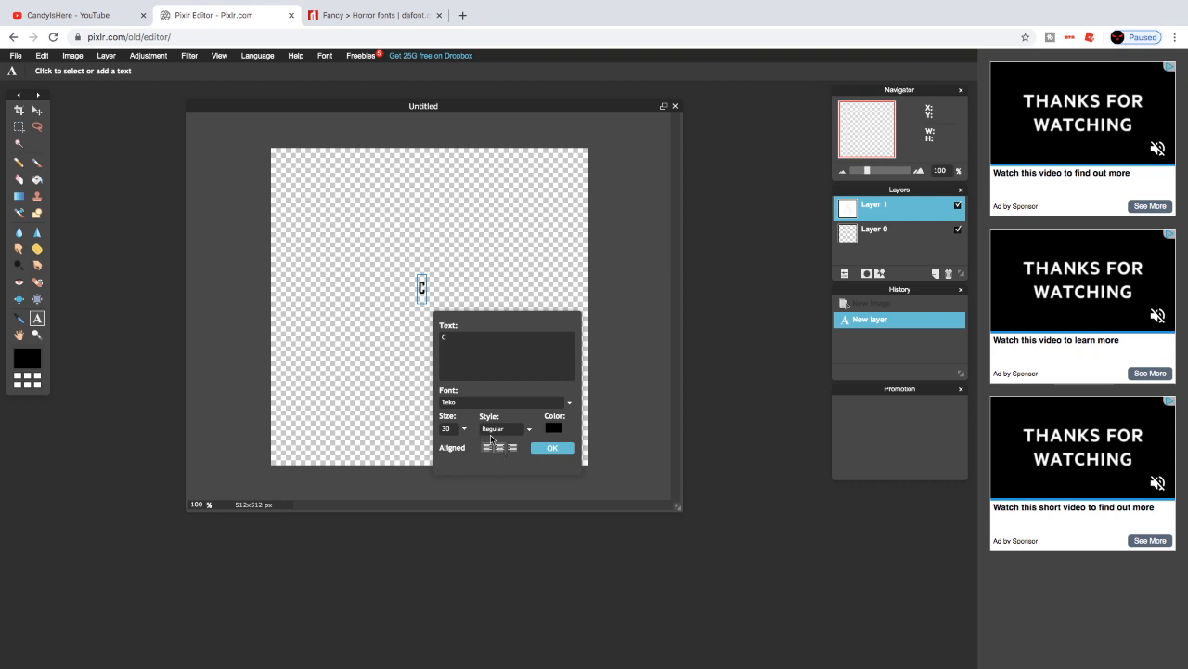
{"action": "left_click", "coordinate": [500, 429]}
{"action": "left_click", "coordinate": [501, 446]}
{"action": "left_click", "coordinate": [501, 429]}
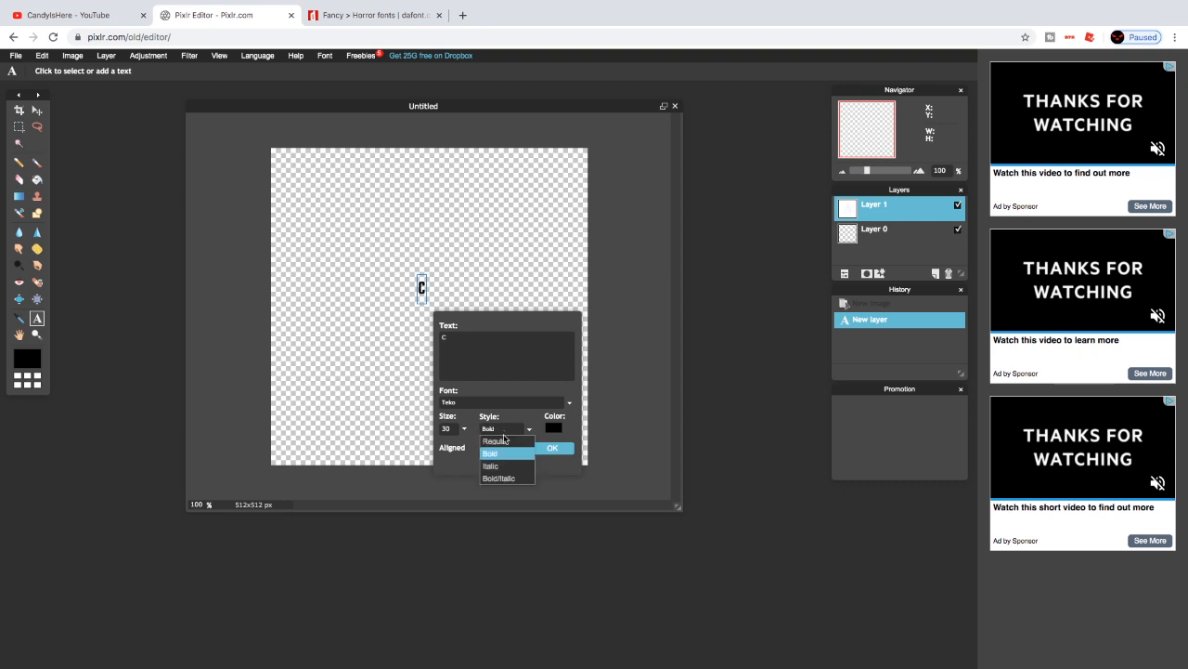
{"action": "left_click", "coordinate": [503, 438]}
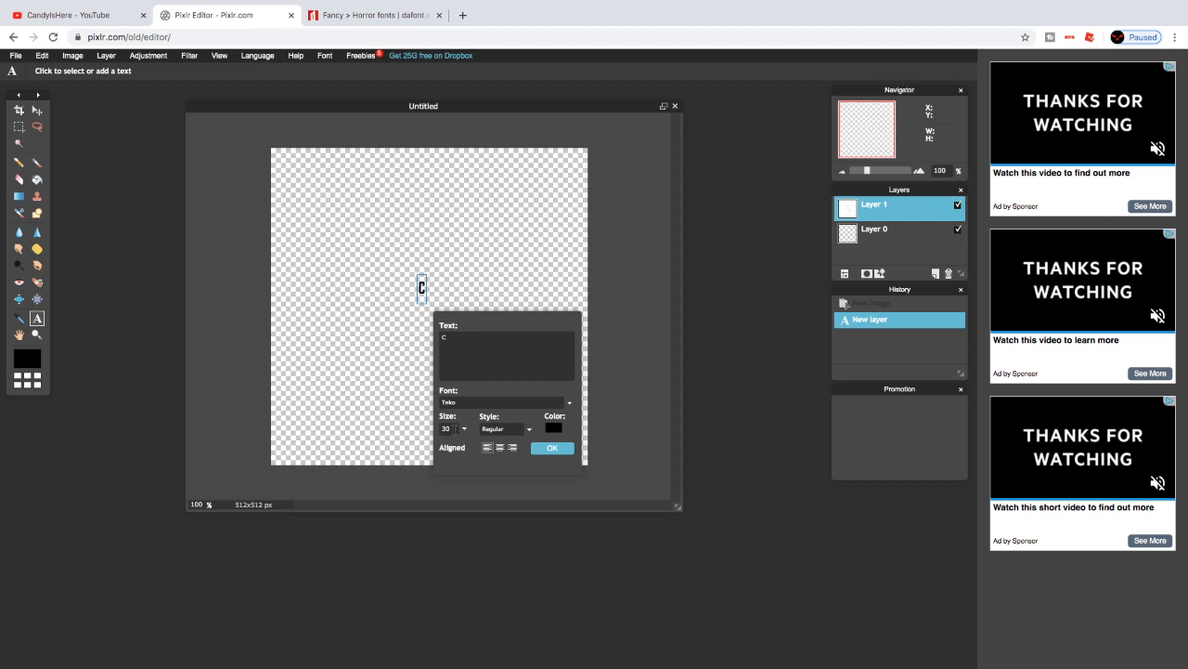
Set the letter's size to 150 and its colour to white, and confirm the text
{"action": "key", "text": "BackSpace"}
{"action": "type", "text": "100"}
{"action": "key", "text": "BackSpace"}
{"action": "key", "text": "BackSpace"}
{"action": "type", "text": "50"}
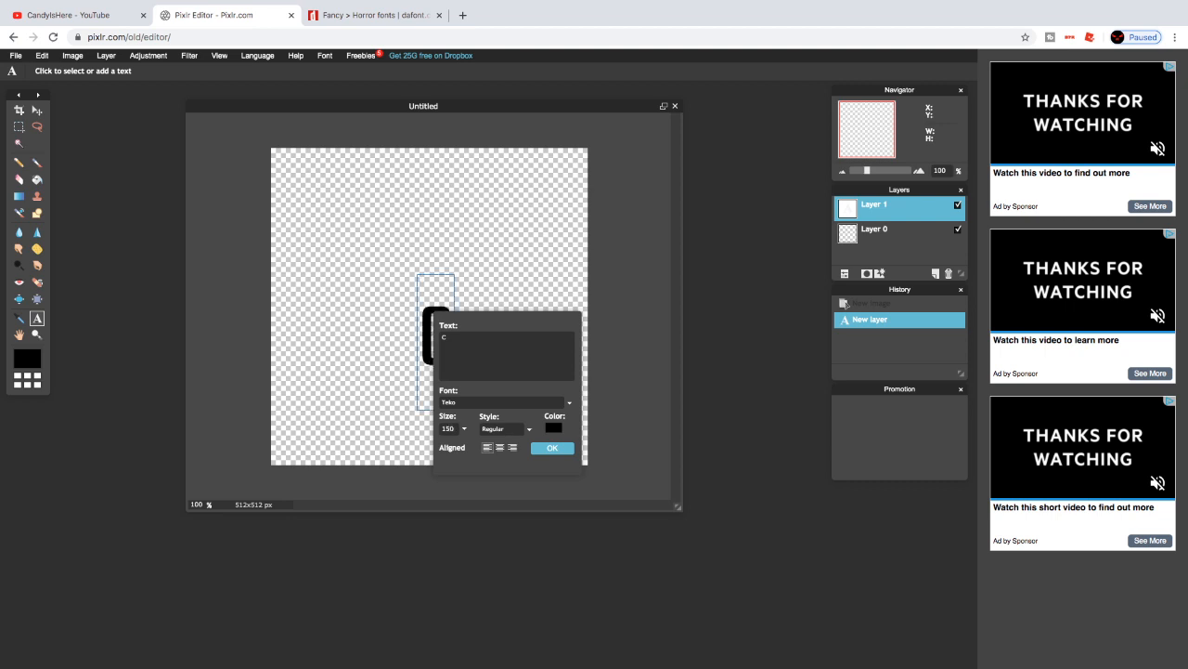
{"action": "left_click", "coordinate": [554, 428]}
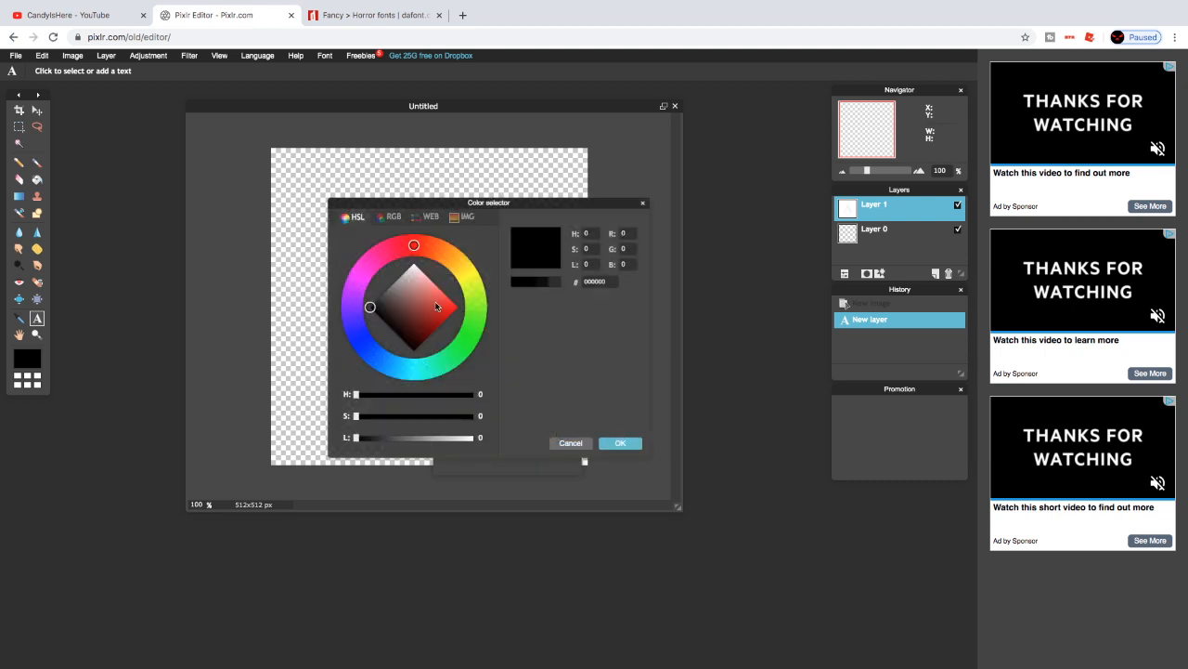
{"action": "left_click", "coordinate": [620, 443]}
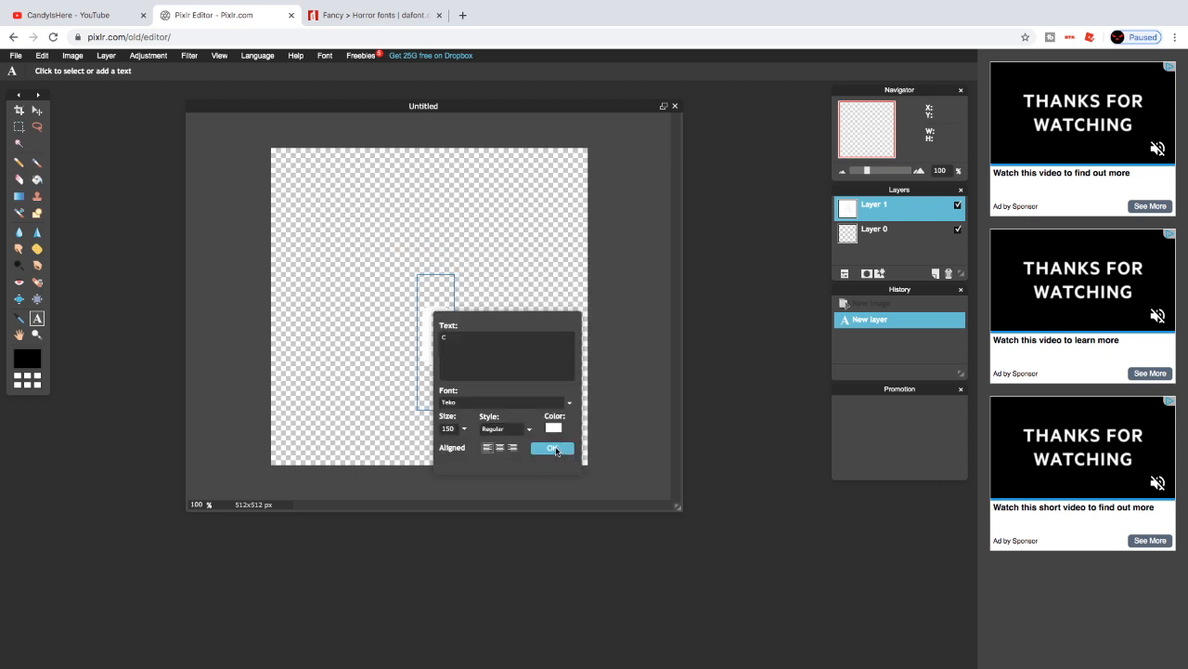
{"action": "left_click", "coordinate": [553, 444]}
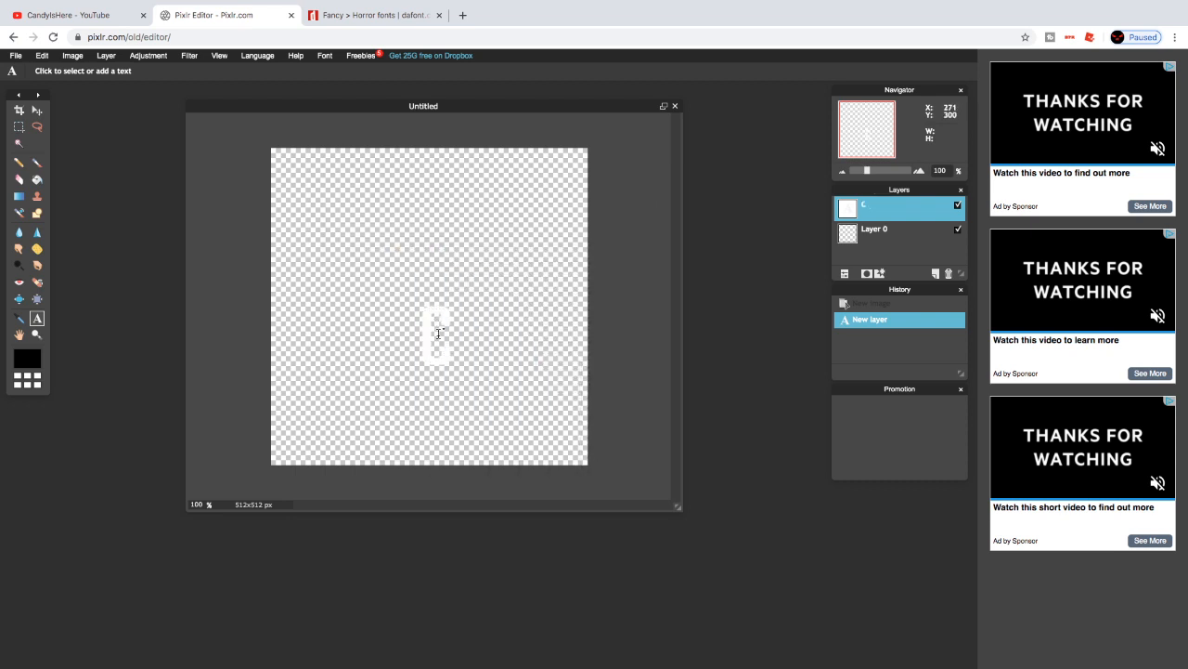
Rasterize the C text layer and use Free transform to enlarge the letter, centre it on the canvas and tilt it slightly counterclockwise
{"action": "right_click", "coordinate": [899, 211]}
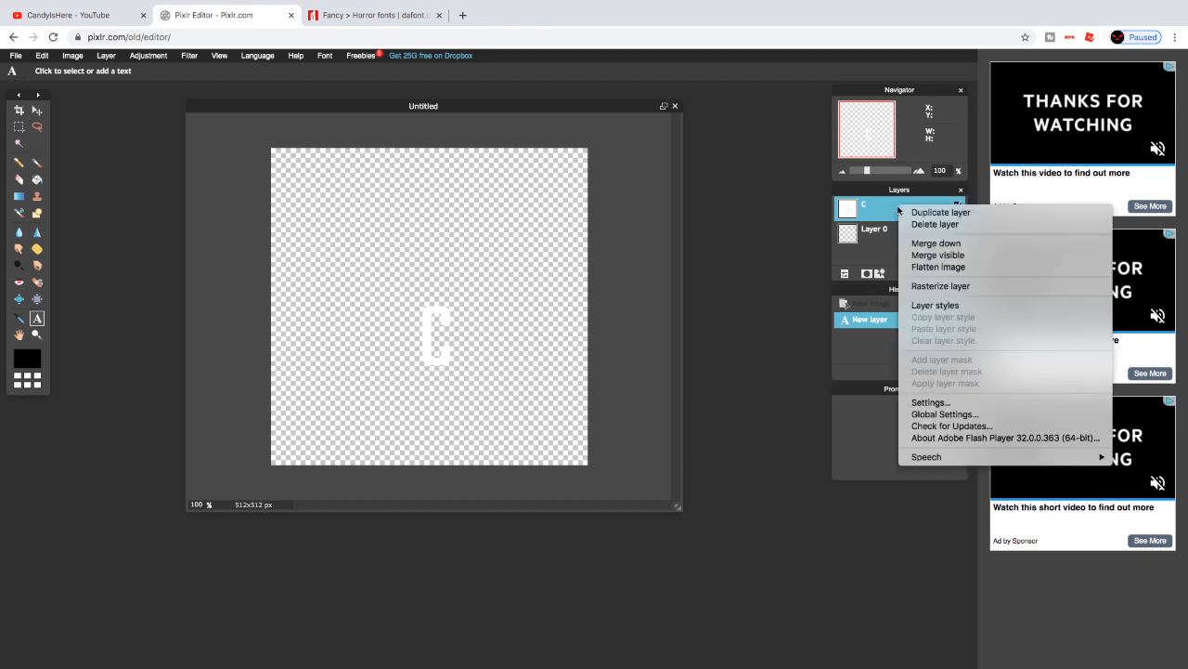
{"action": "left_click", "coordinate": [941, 286]}
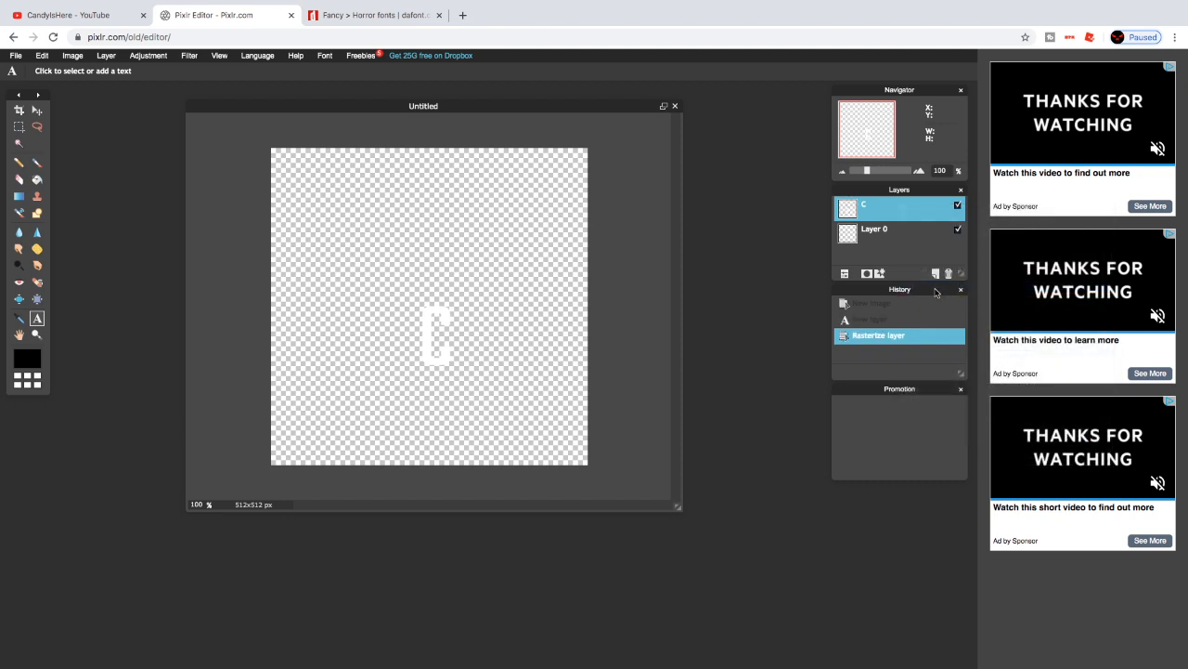
{"action": "left_click", "coordinate": [43, 56]}
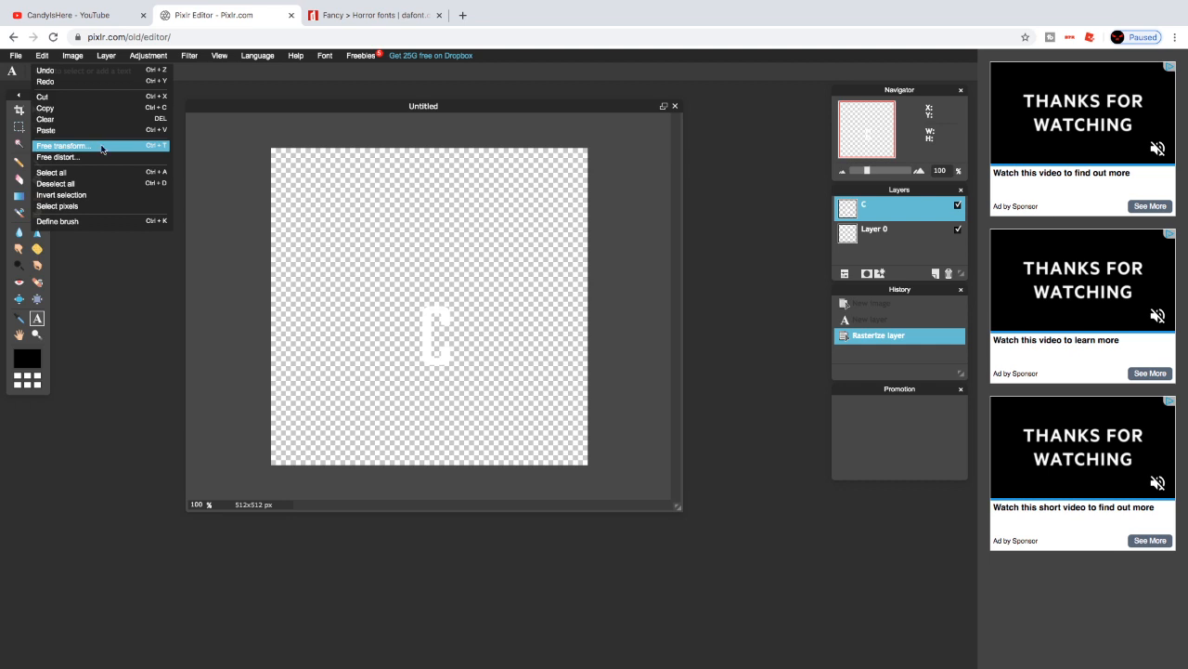
{"action": "left_click", "coordinate": [76, 151]}
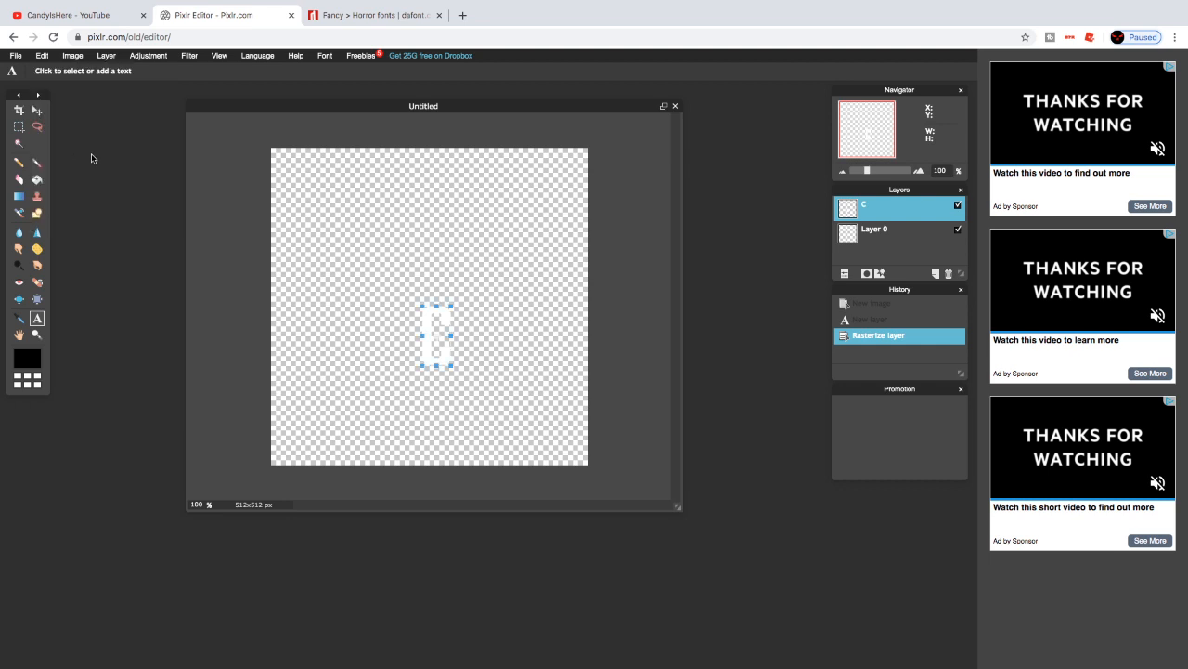
{"action": "left_click_drag", "start_coordinate": [417, 304], "coordinate": [347, 211]}
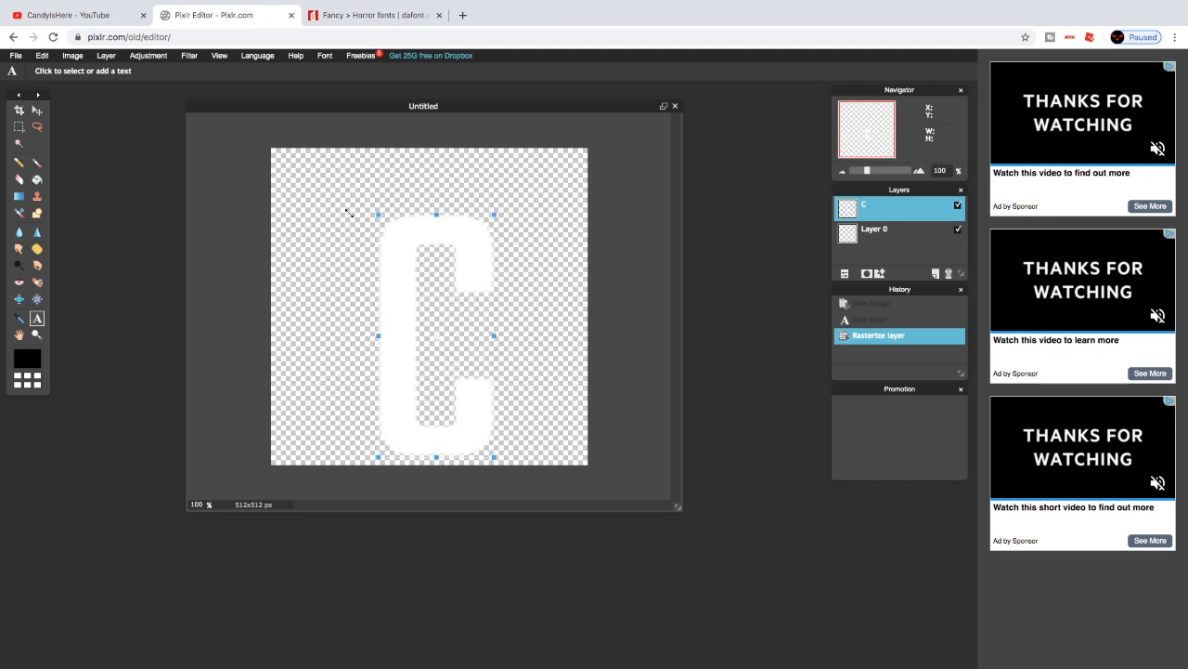
{"action": "left_click_drag", "start_coordinate": [408, 289], "coordinate": [400, 257]}
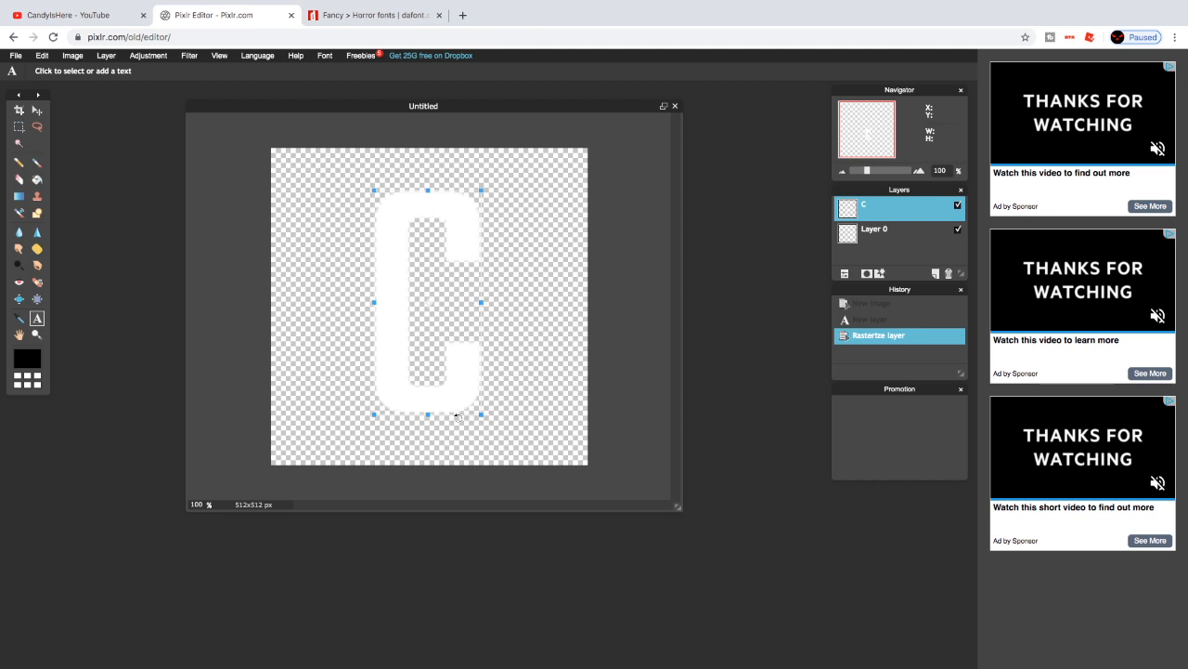
{"action": "left_click_drag", "start_coordinate": [479, 418], "coordinate": [500, 419]}
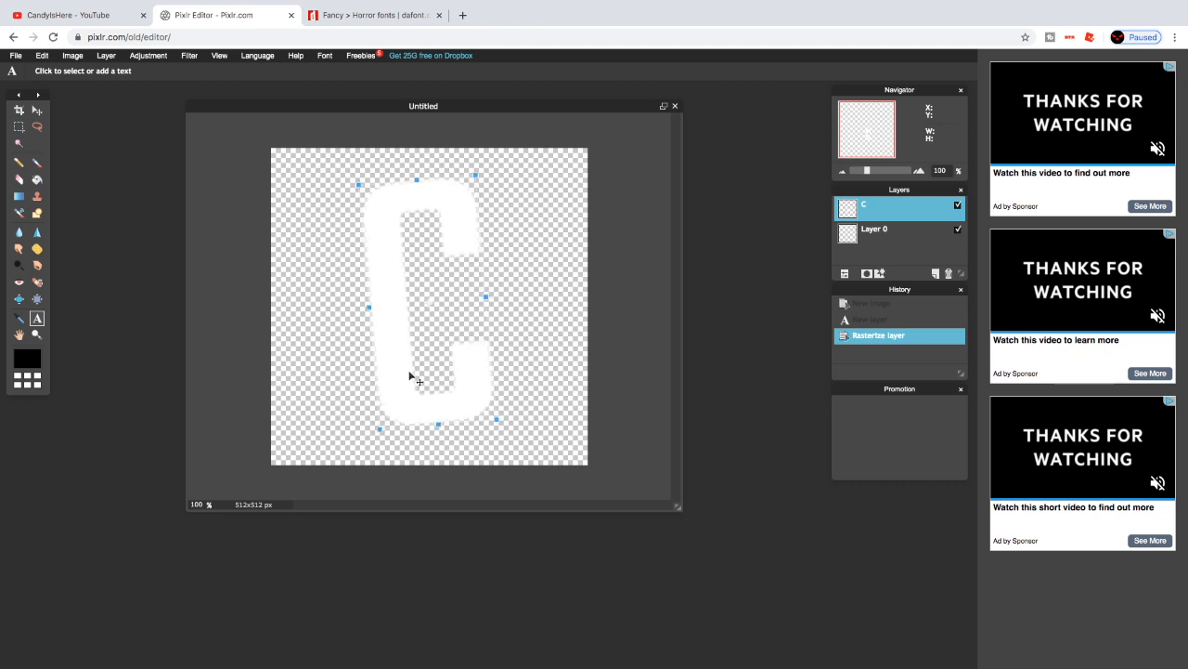
{"action": "left_click_drag", "start_coordinate": [409, 371], "coordinate": [409, 371]}
{"action": "left_click", "coordinate": [548, 343]}
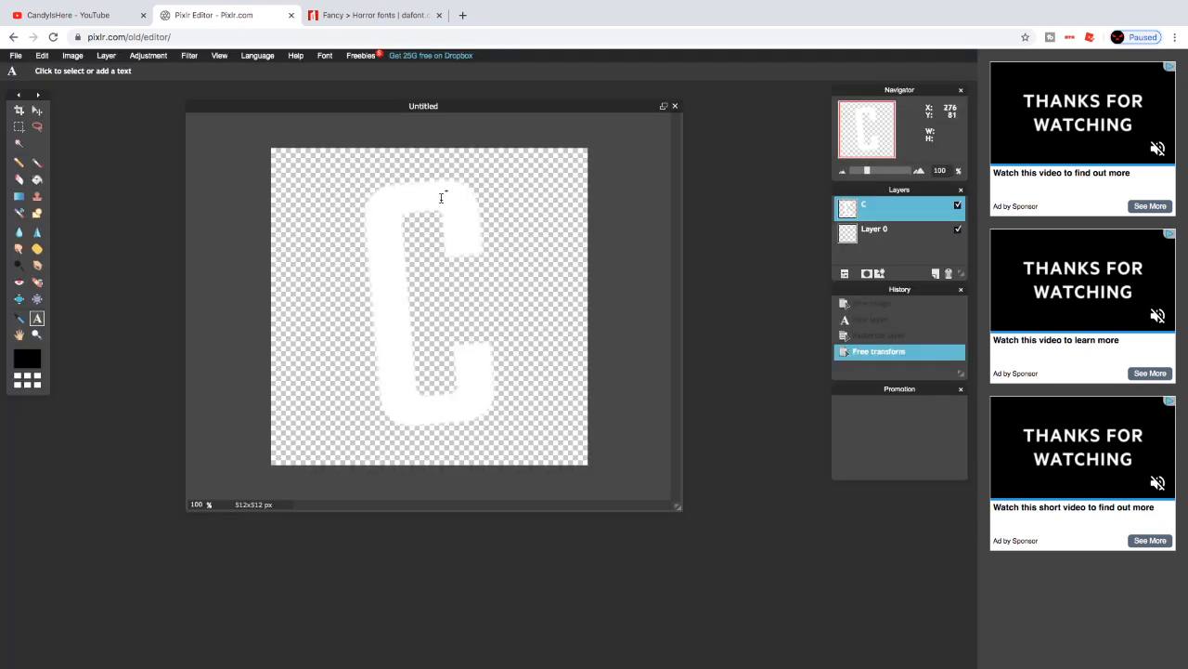
Activate the Move tool and open a new browser tab
{"action": "left_click", "coordinate": [37, 110]}
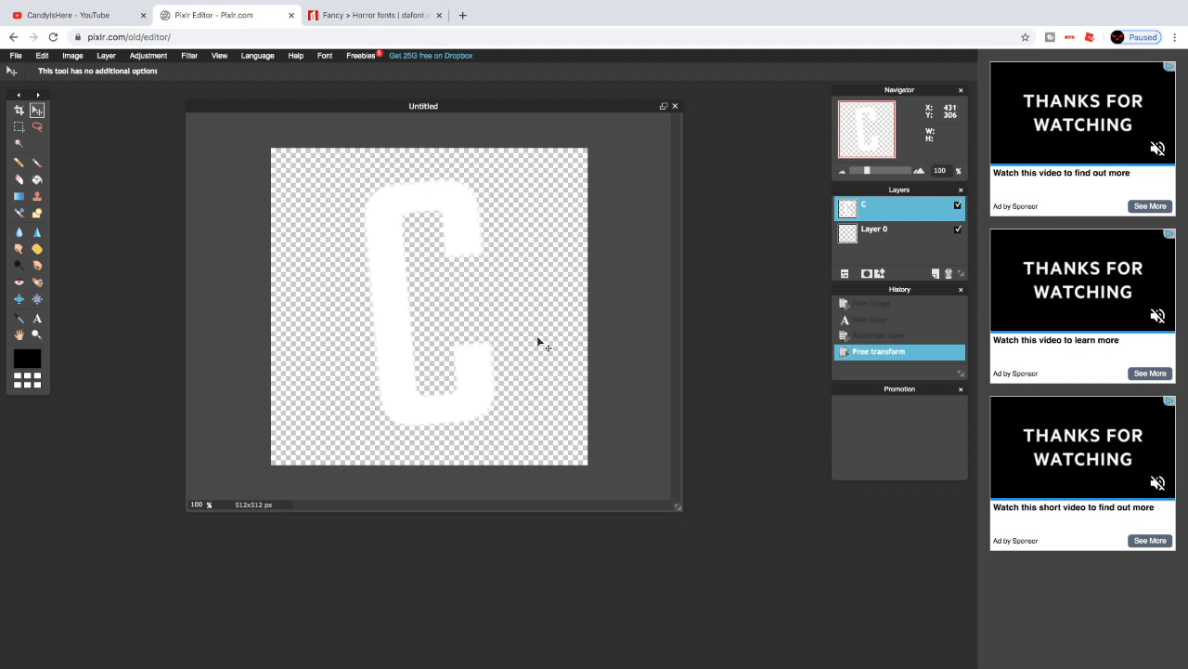
{"action": "left_click", "coordinate": [463, 16]}
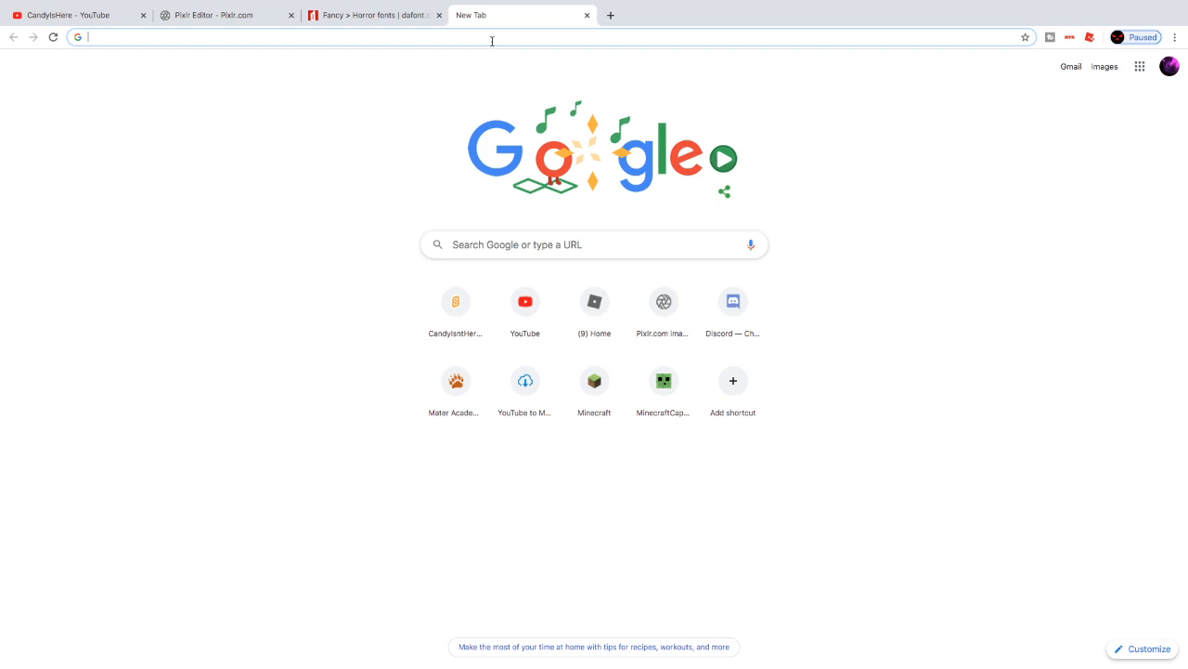
{"action": "type", "text": "imagine"}
{"action": "key", "text": "BackSpace"}
{"action": "key", "text": "BackSpace"}
{"action": "key", "text": "BackSpace"}
{"action": "key", "text": "BackSpace"}
{"action": "key", "text": "BackSpace"}
{"action": "key", "text": "BackSpace"}
{"action": "key", "text": "BackSpace"}
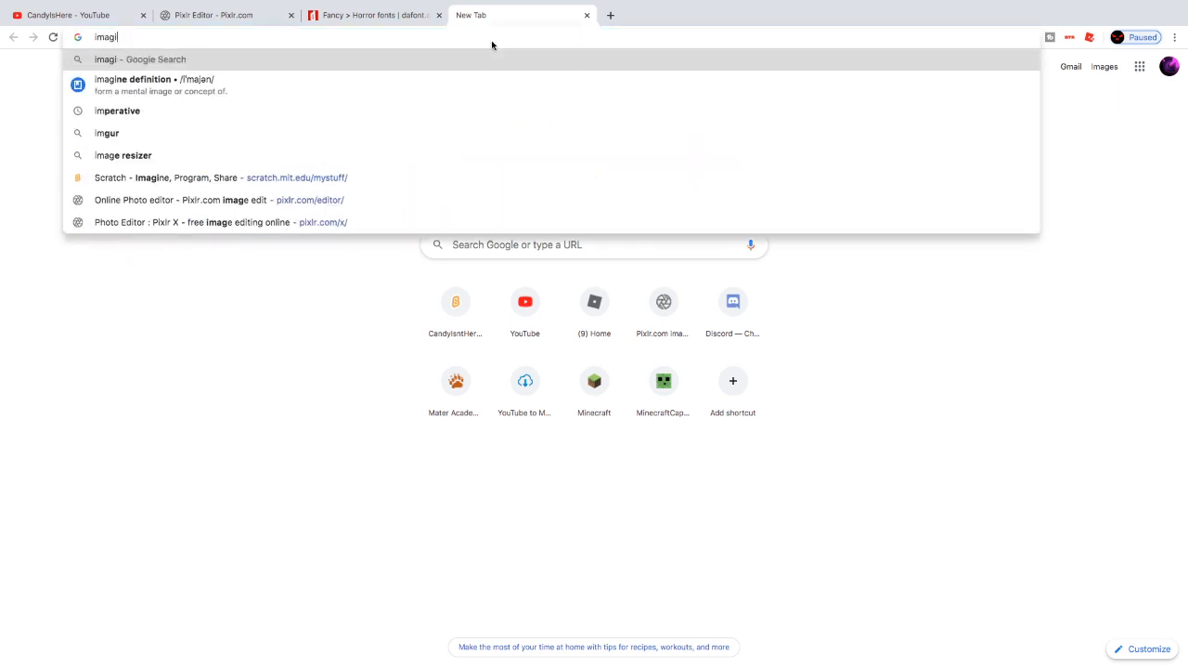
Search Google for "cool image" and show the image results
{"action": "type", "text": "cool "}
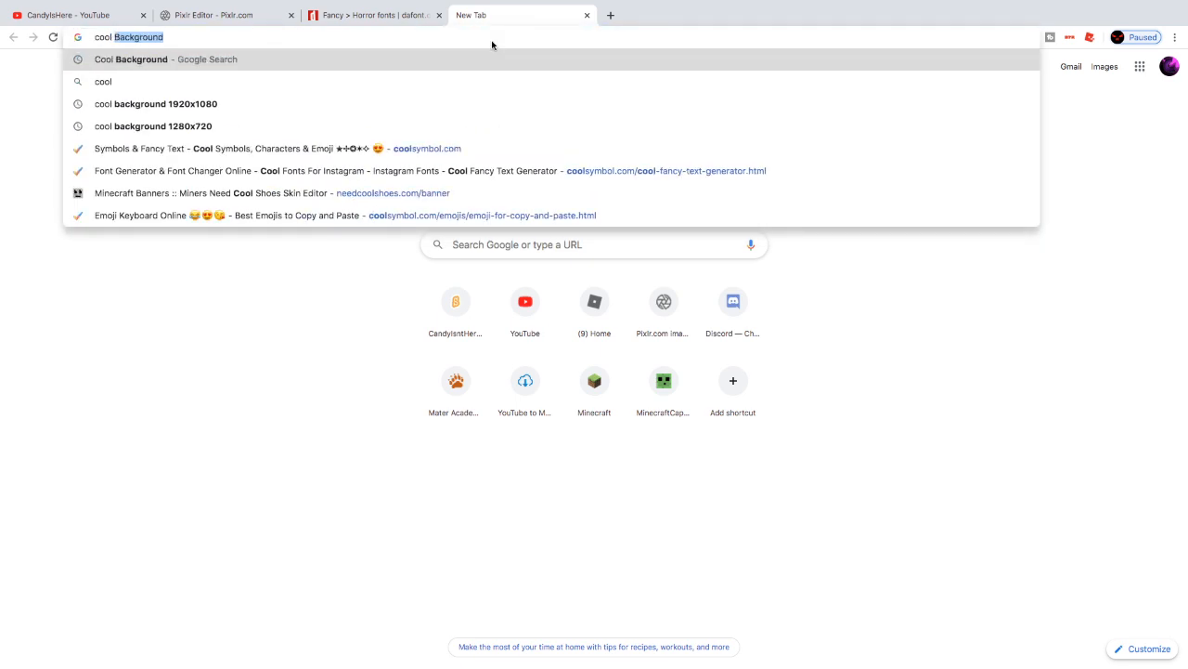
{"action": "type", "text": "image "}
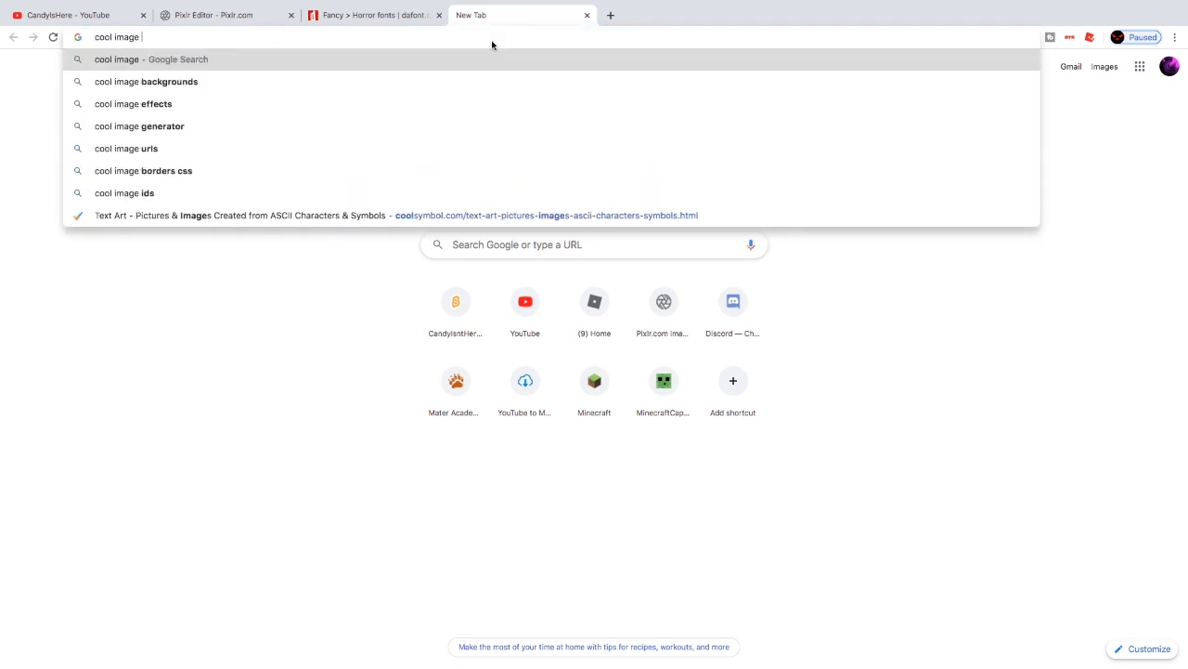
{"action": "type", "text": "p"}
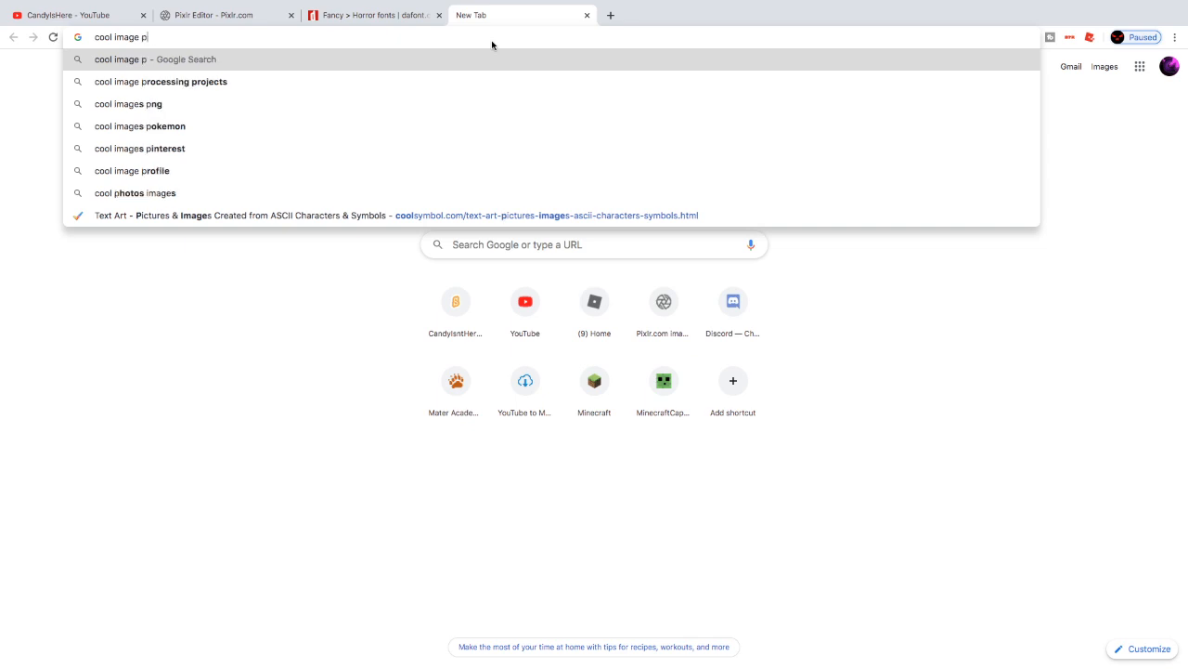
{"action": "type", "text": "a"}
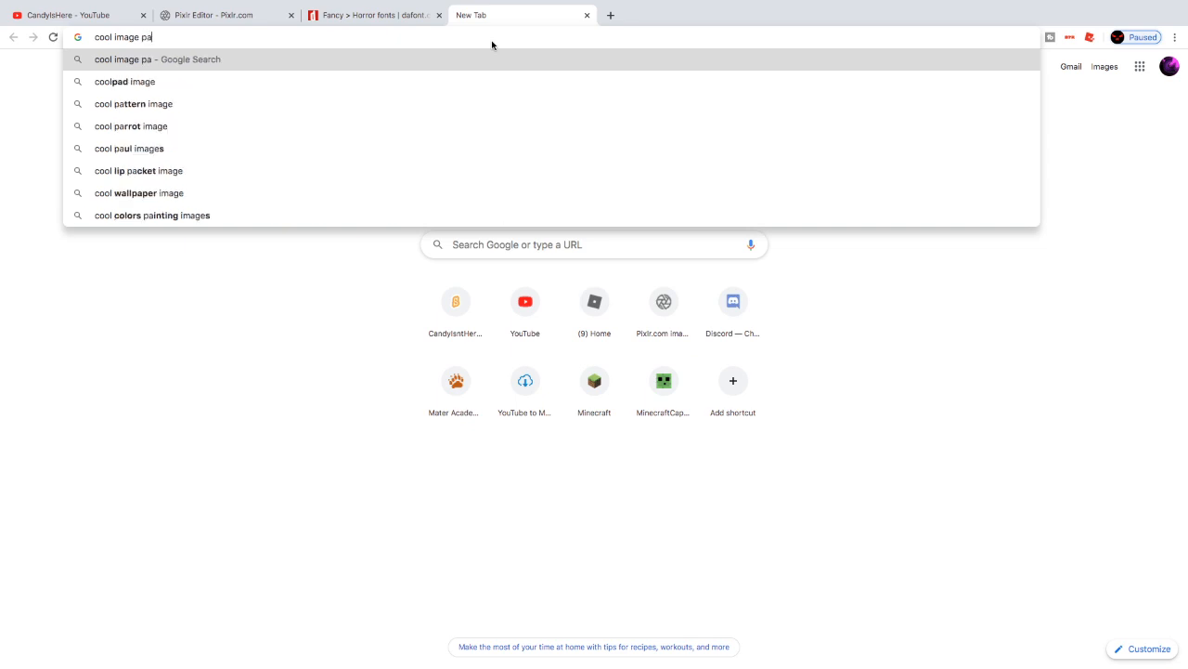
{"action": "key", "text": "BackSpace"}
{"action": "key", "text": "BackSpace"}
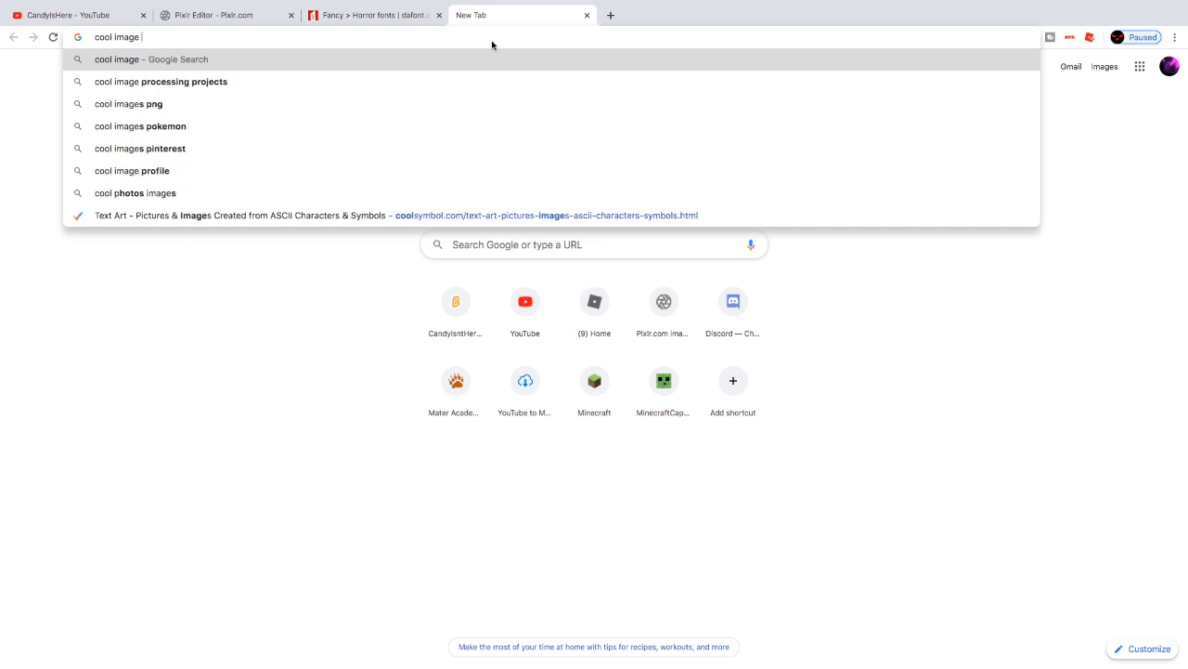
{"action": "key", "text": "Return"}
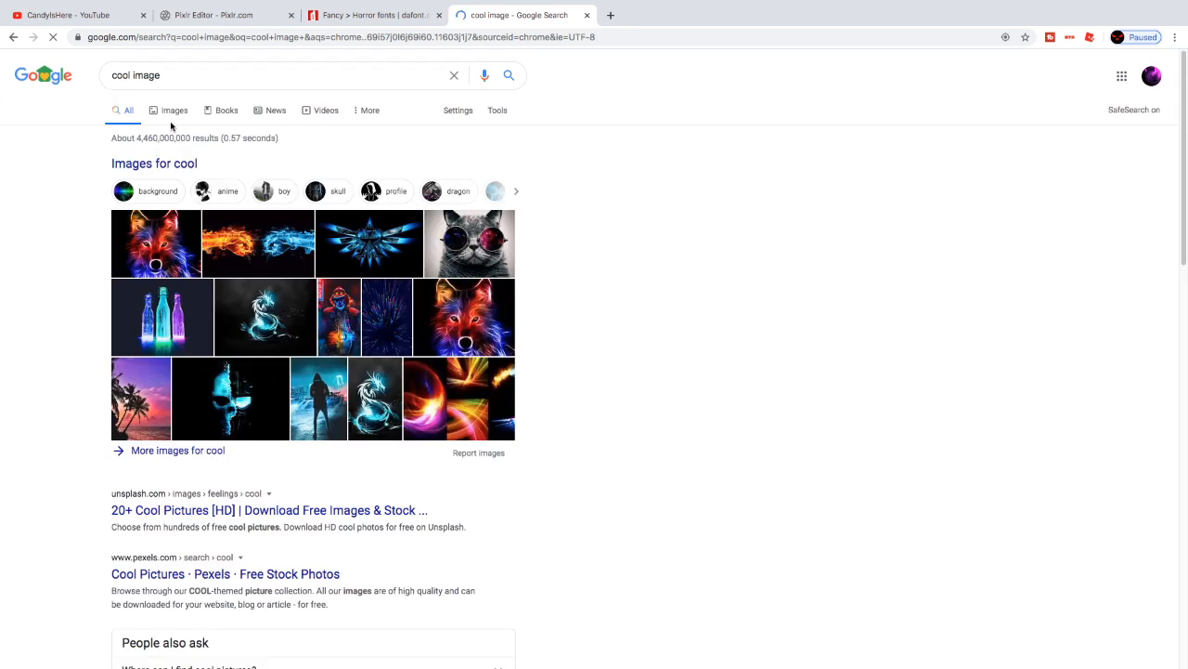
{"action": "left_click", "coordinate": [172, 109]}
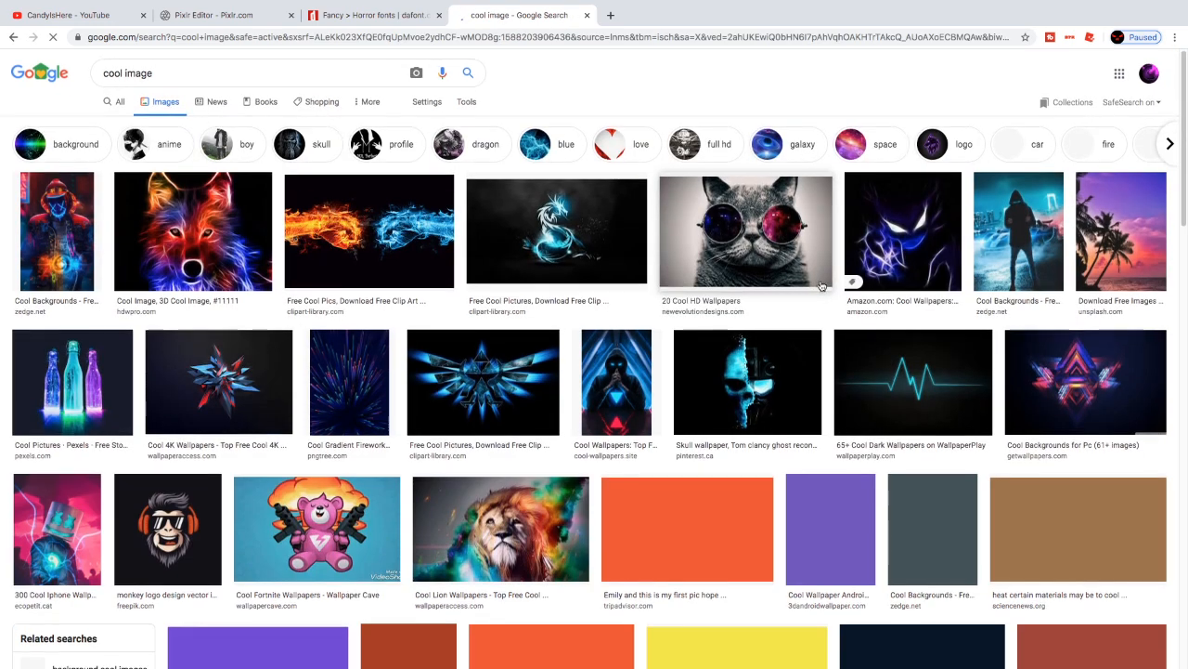
Browse the cool image results and refine the image search to "cool image polygon"
{"action": "scroll", "coordinate": [821, 286], "scroll_direction": "down", "scroll_amount": 5}
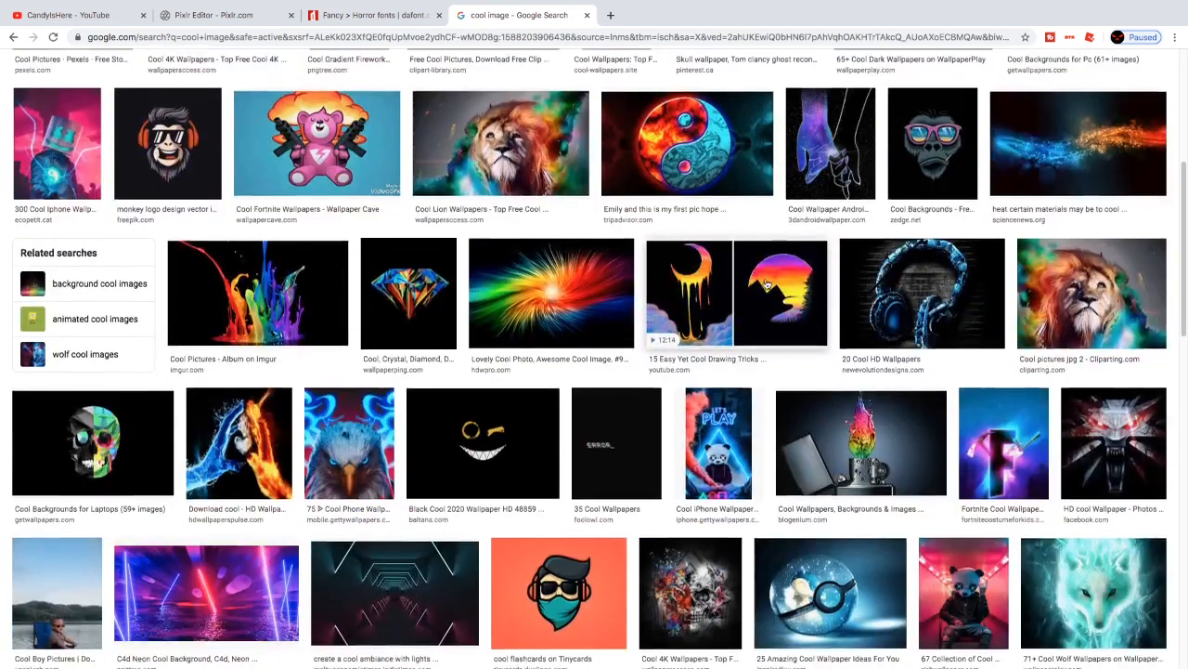
{"action": "scroll", "coordinate": [650, 297], "scroll_direction": "up", "scroll_amount": 5}
{"action": "scroll", "coordinate": [566, 299], "scroll_direction": "down", "scroll_amount": 4}
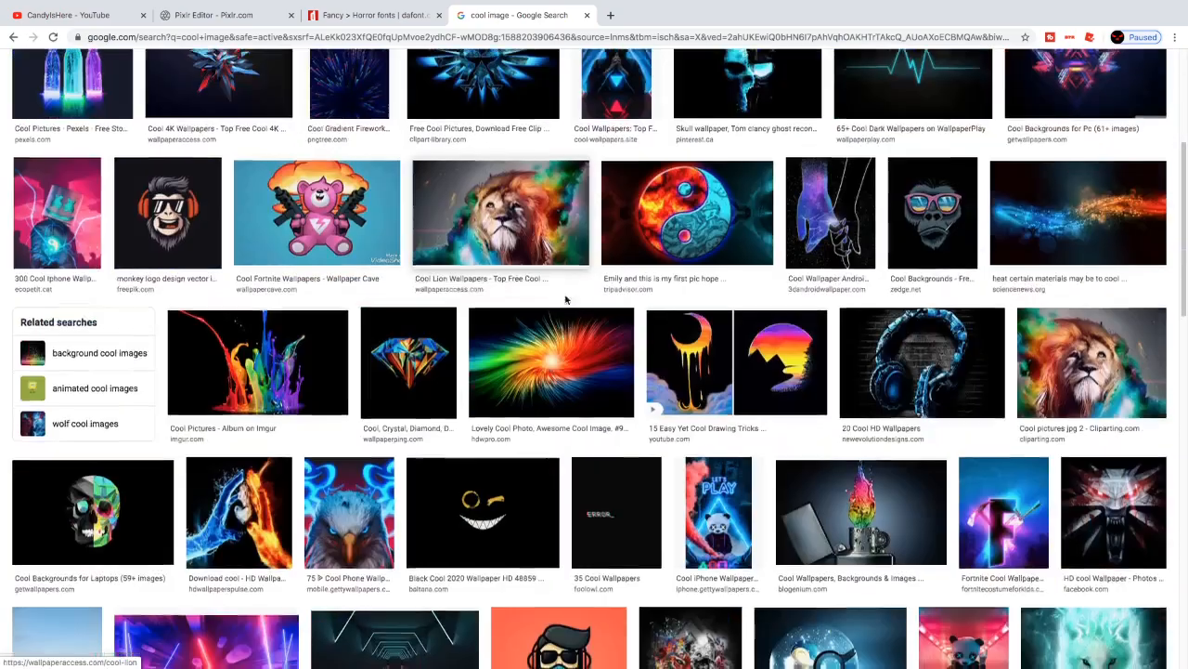
{"action": "scroll", "coordinate": [565, 299], "scroll_direction": "down", "scroll_amount": 8}
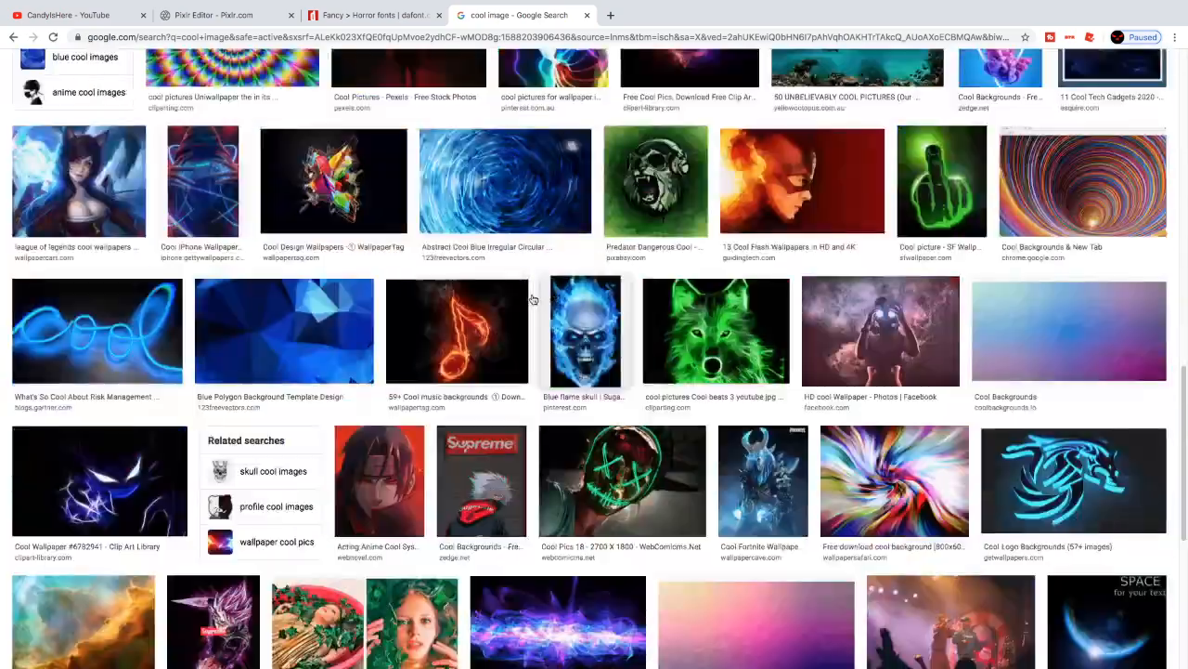
{"action": "scroll", "coordinate": [324, 312], "scroll_direction": "up", "scroll_amount": 15}
{"action": "left_click", "coordinate": [182, 78]}
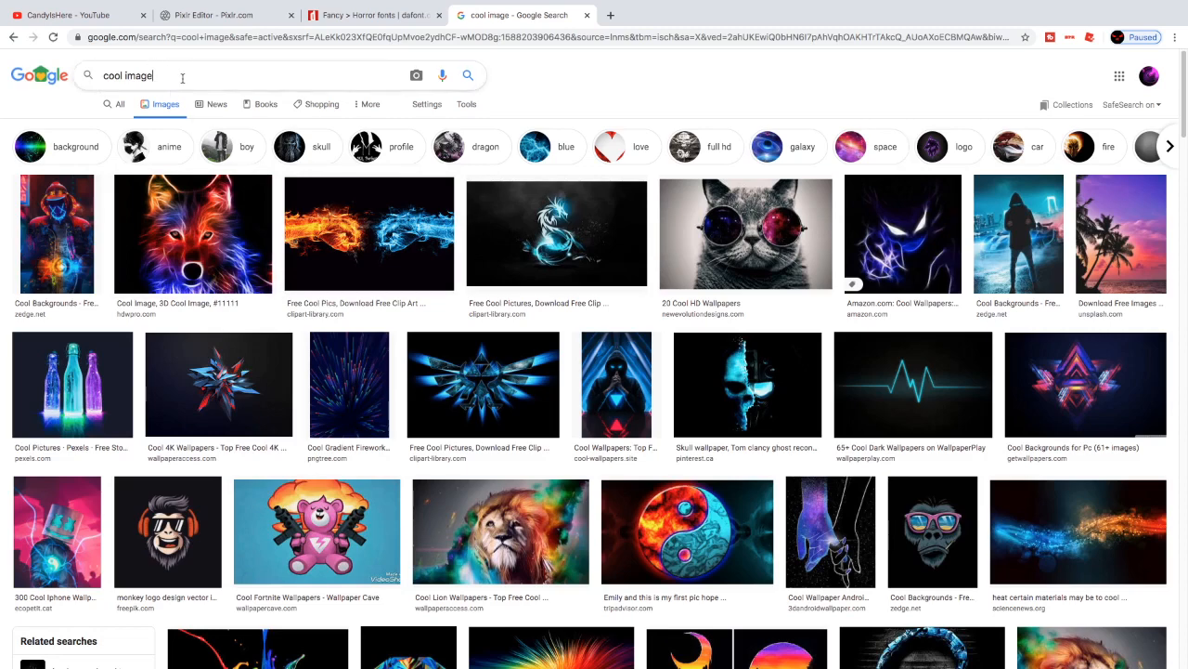
{"action": "type", "text": "polygon"}
{"action": "key", "text": "Return"}
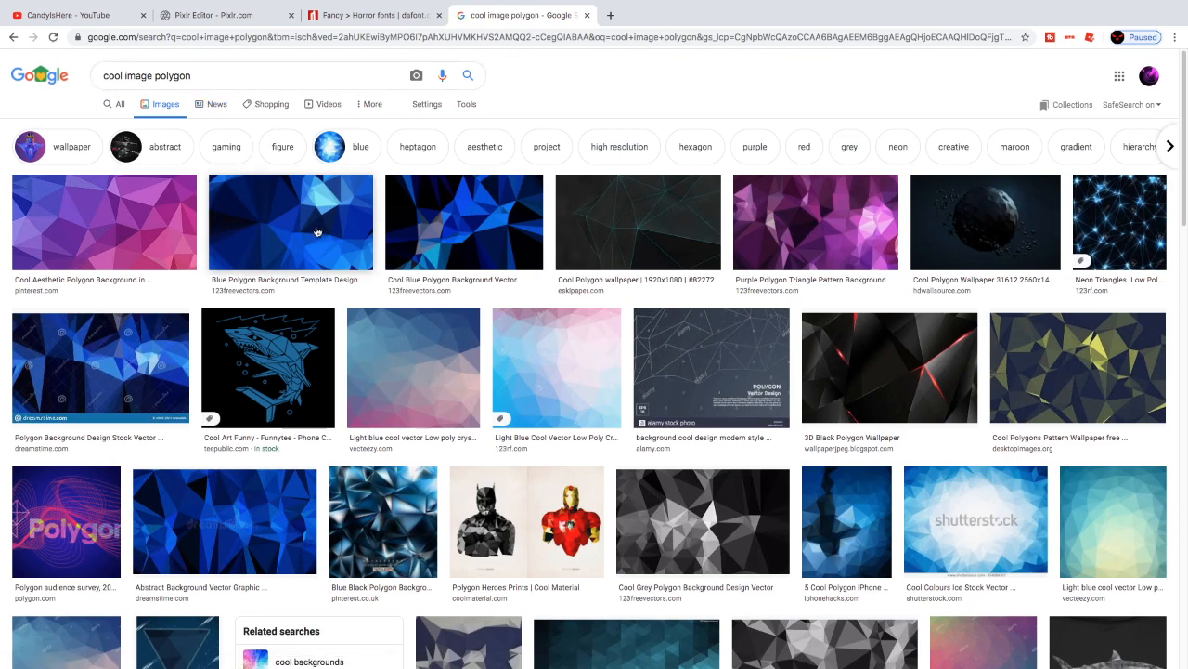
Save the blue, purple and pink "Cool Aesthetic Polygon Background" image to the Downloads folder as a JPEG image
{"action": "scroll", "coordinate": [791, 369], "scroll_direction": "down", "scroll_amount": 2}
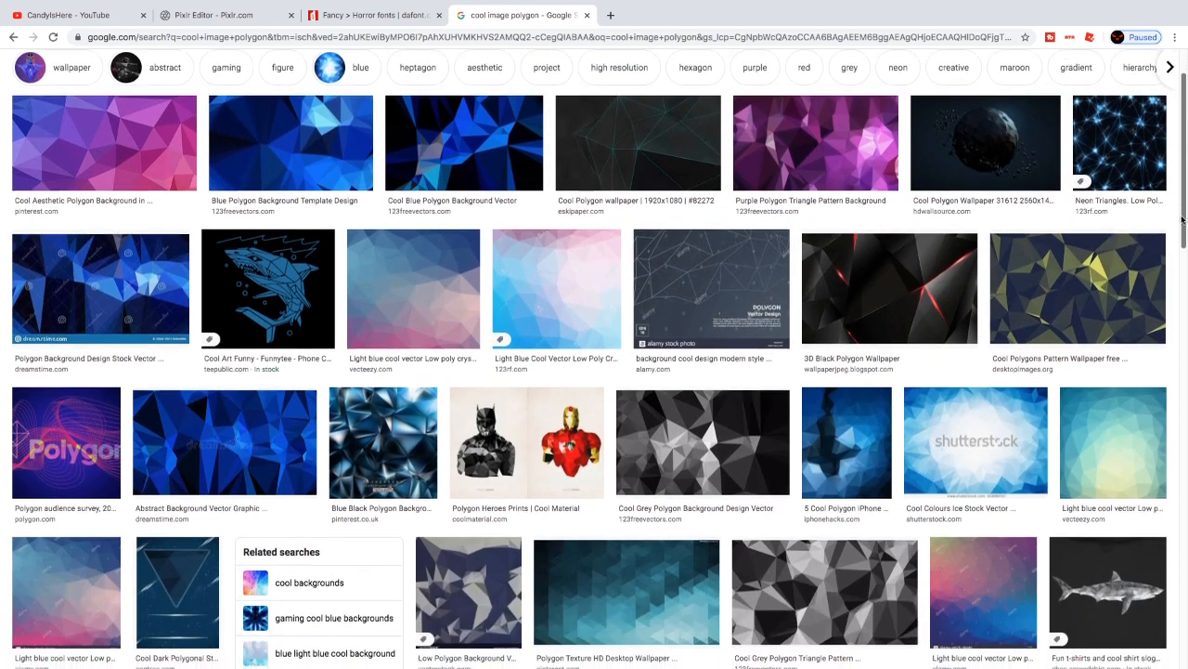
{"action": "left_click_drag", "start_coordinate": [1183, 245], "coordinate": [1176, 153]}
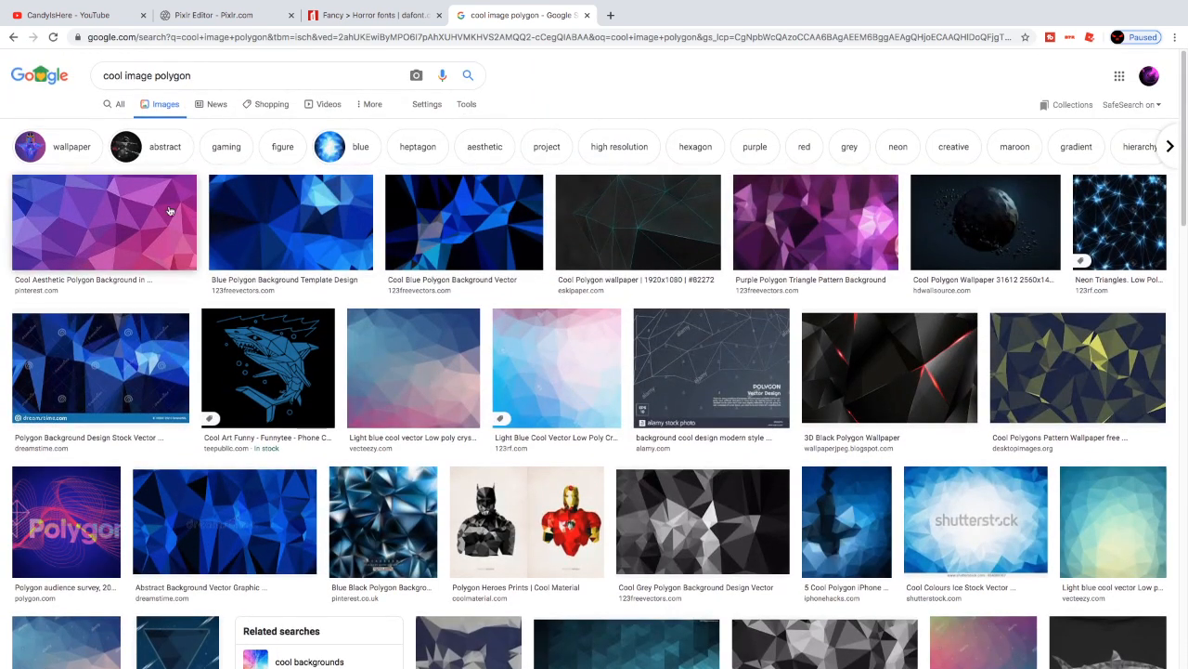
{"action": "left_click", "coordinate": [93, 217]}
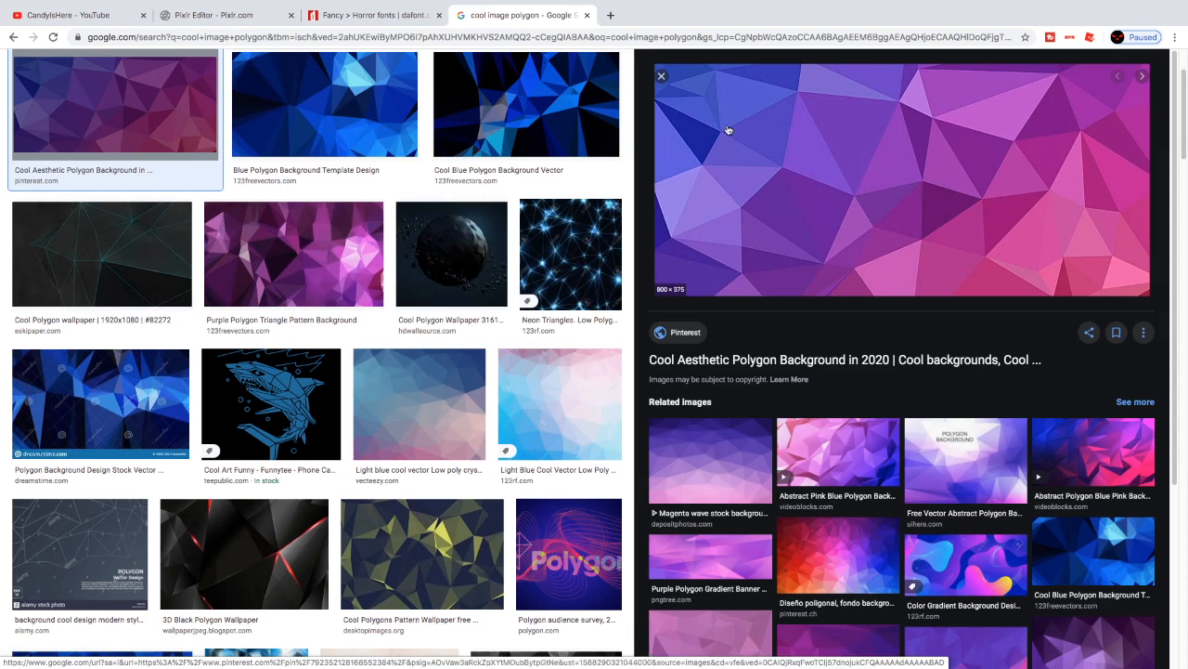
{"action": "right_click", "coordinate": [897, 176]}
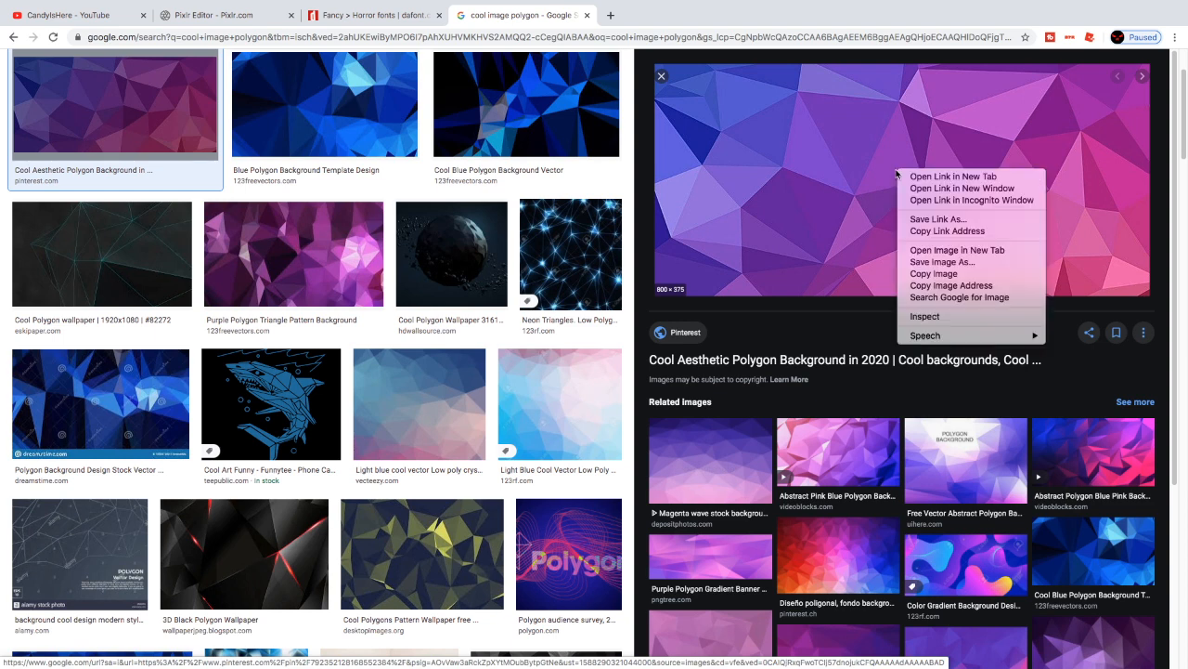
{"action": "left_click", "coordinate": [958, 264]}
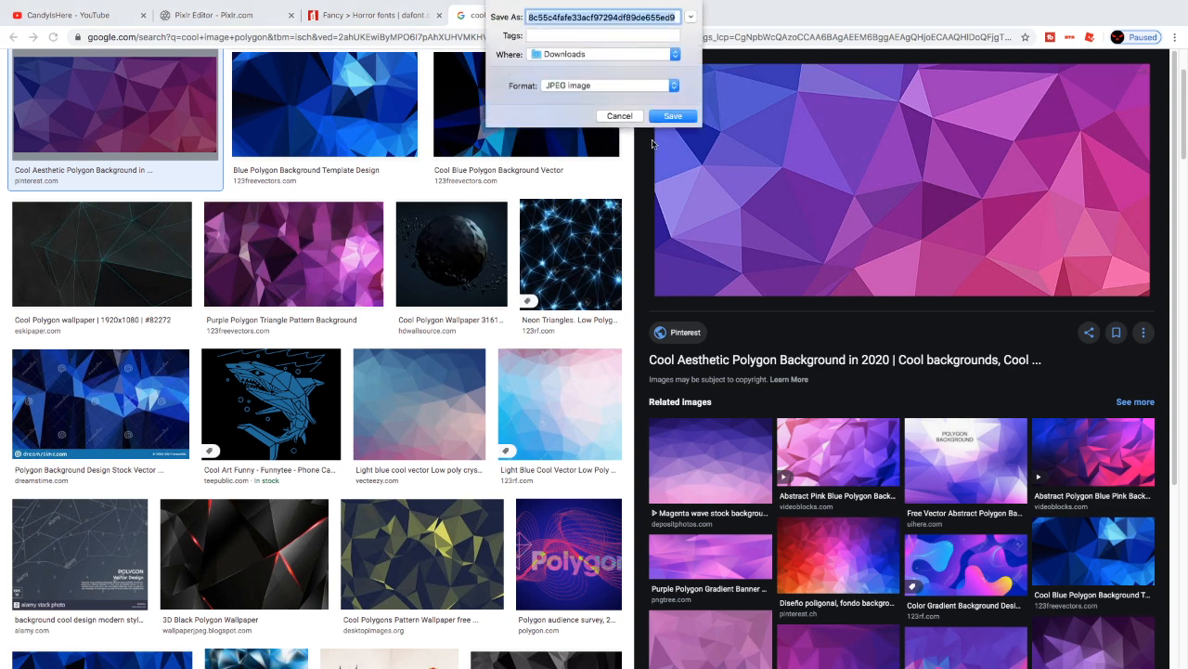
{"action": "left_click", "coordinate": [649, 87]}
{"action": "left_click", "coordinate": [652, 88]}
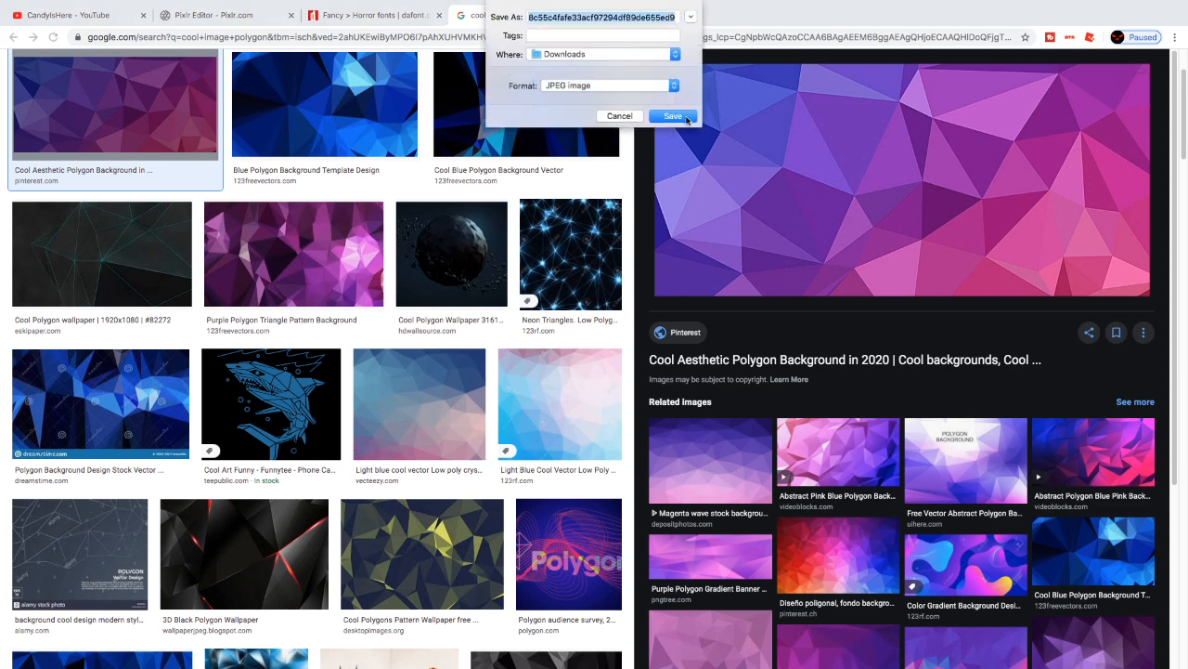
{"action": "left_click", "coordinate": [682, 116]}
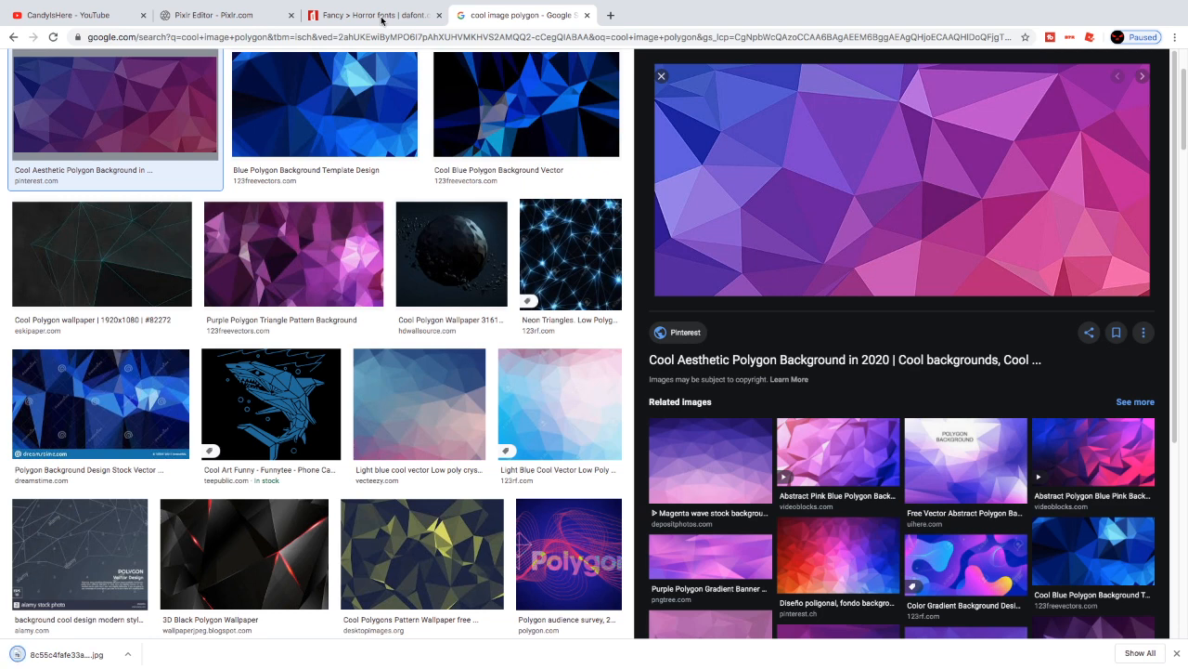
Switch back to Pixlr Editor and open the downloaded polygon image from the Downloads folder as a new layer
{"action": "left_click", "coordinate": [233, 18]}
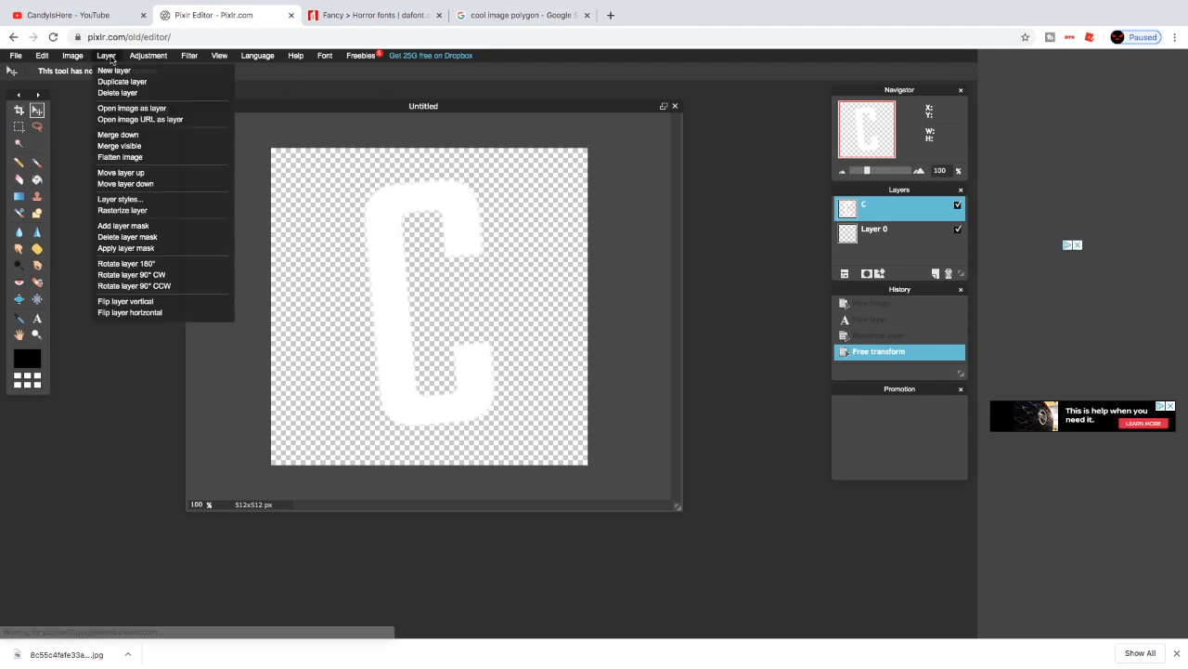
{"action": "left_click", "coordinate": [106, 56]}
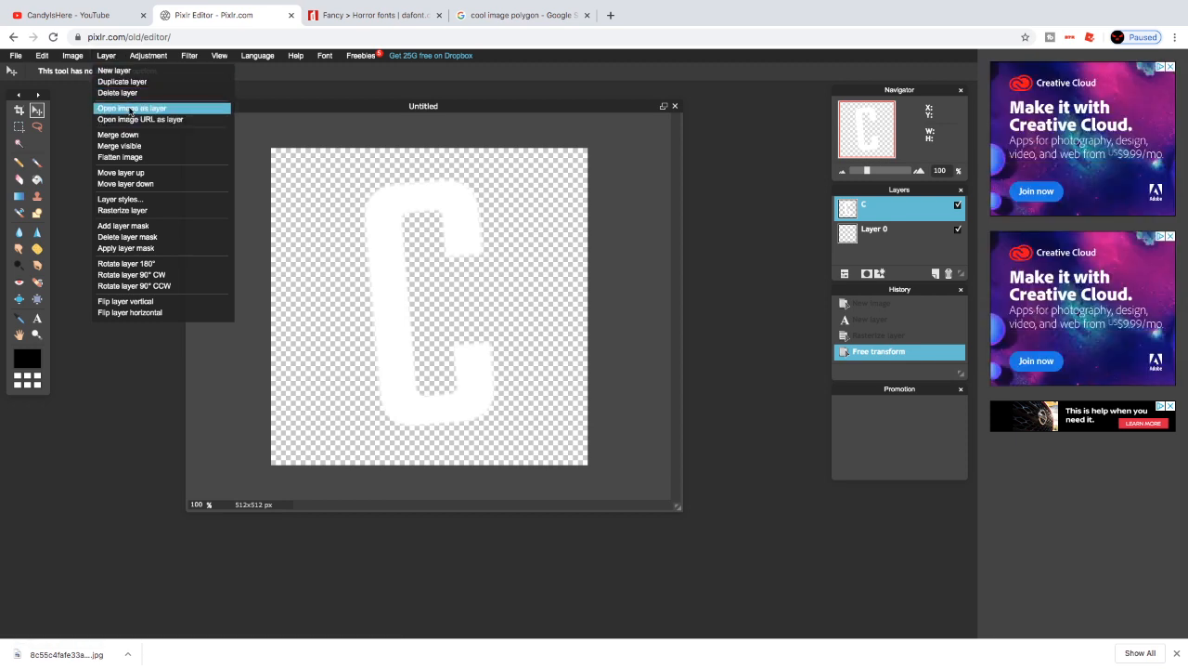
{"action": "left_click", "coordinate": [155, 109]}
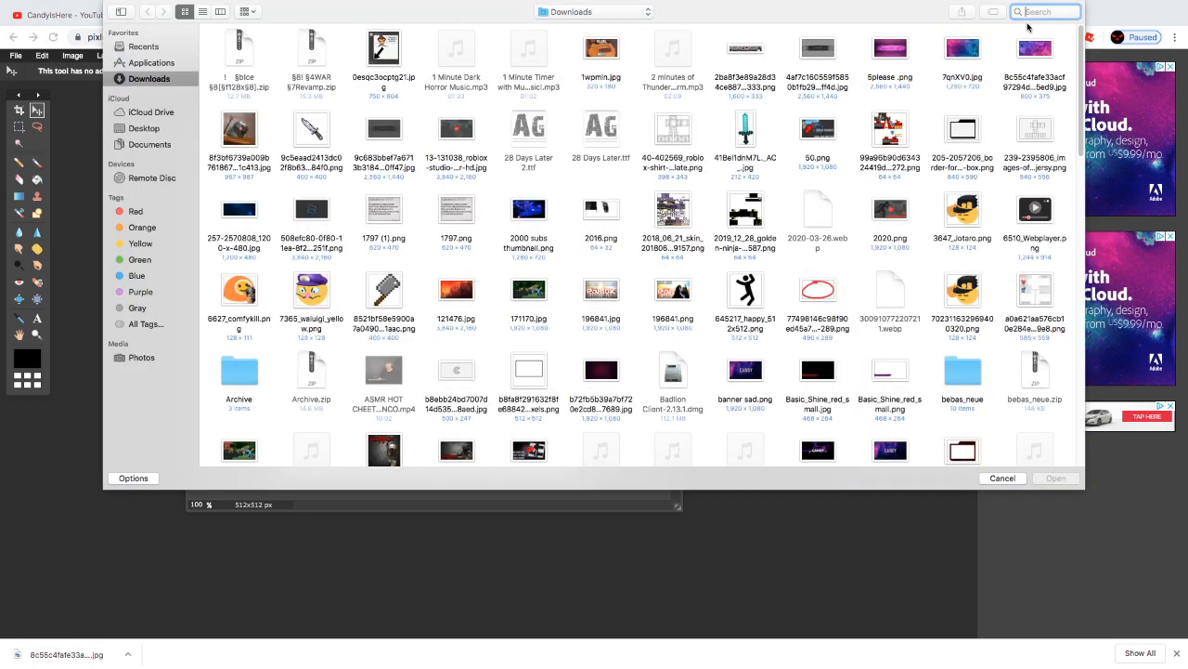
{"action": "type", "text": "8c"}
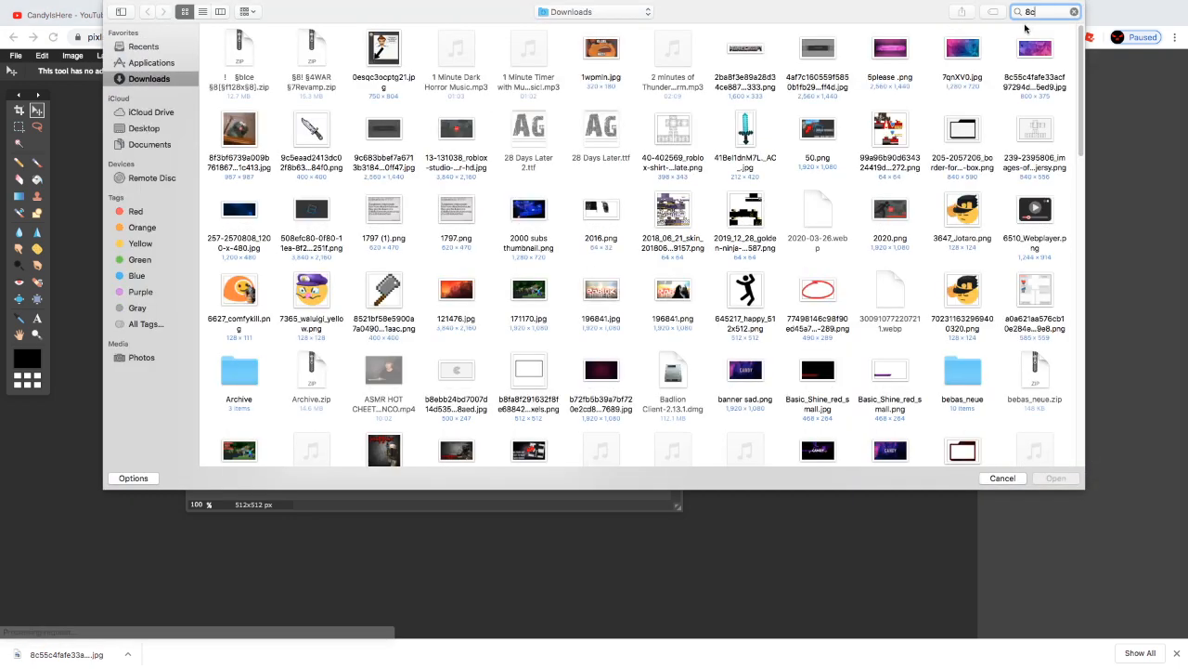
{"action": "type", "text": "55c"}
{"action": "left_click", "coordinate": [233, 84]}
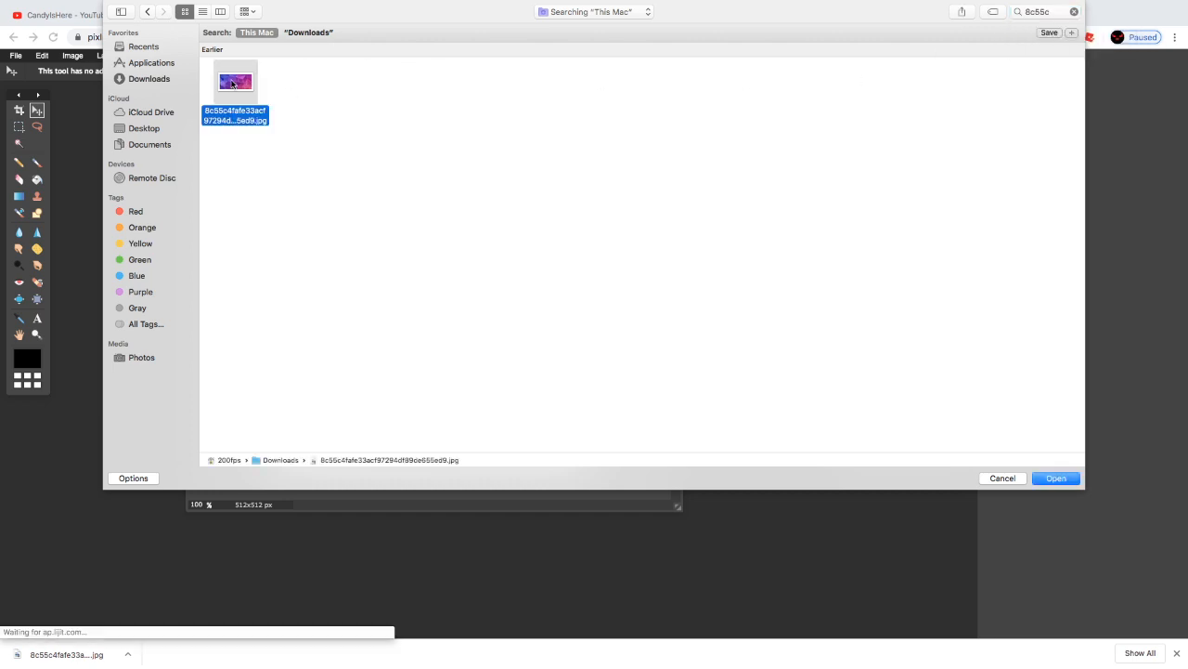
{"action": "left_click", "coordinate": [1057, 477]}
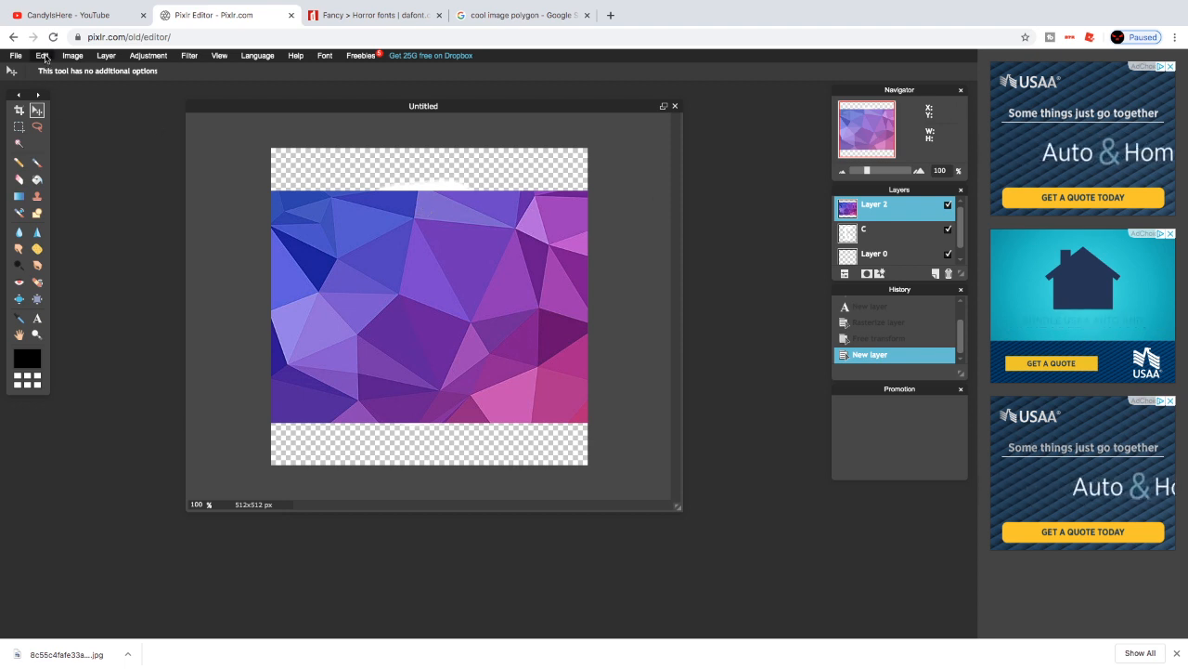
Use Free transform to slightly enlarge the polygon image layer and position it to fully cover the letter C, and apply the changes
{"action": "left_click", "coordinate": [42, 55]}
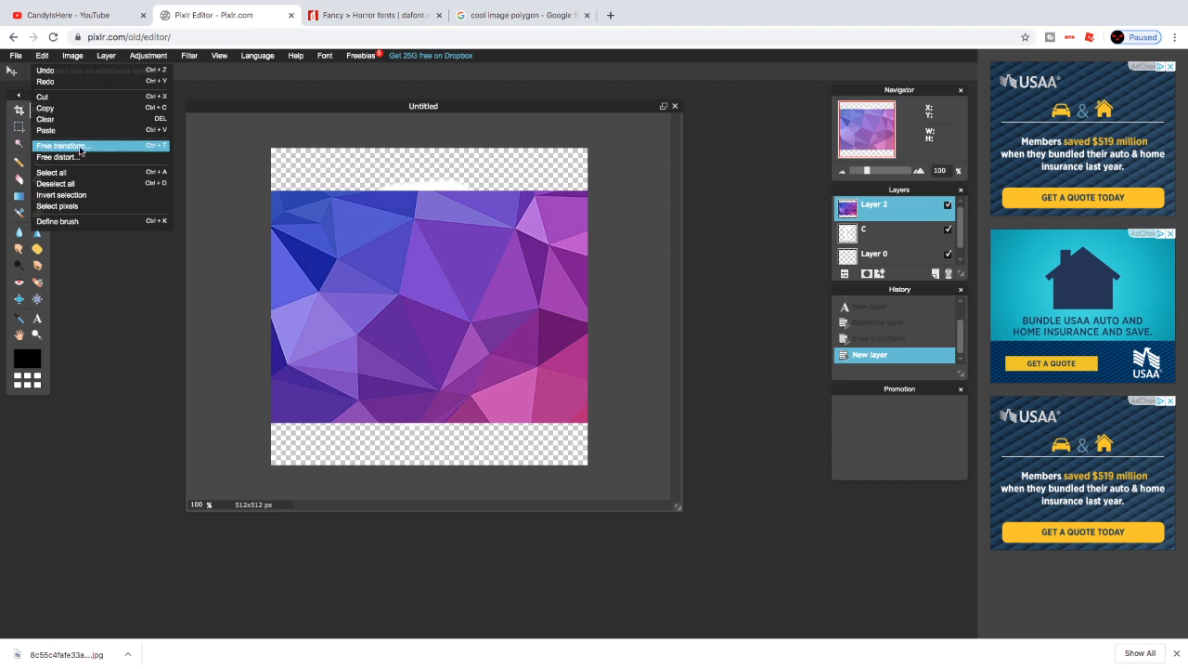
{"action": "left_click", "coordinate": [80, 146]}
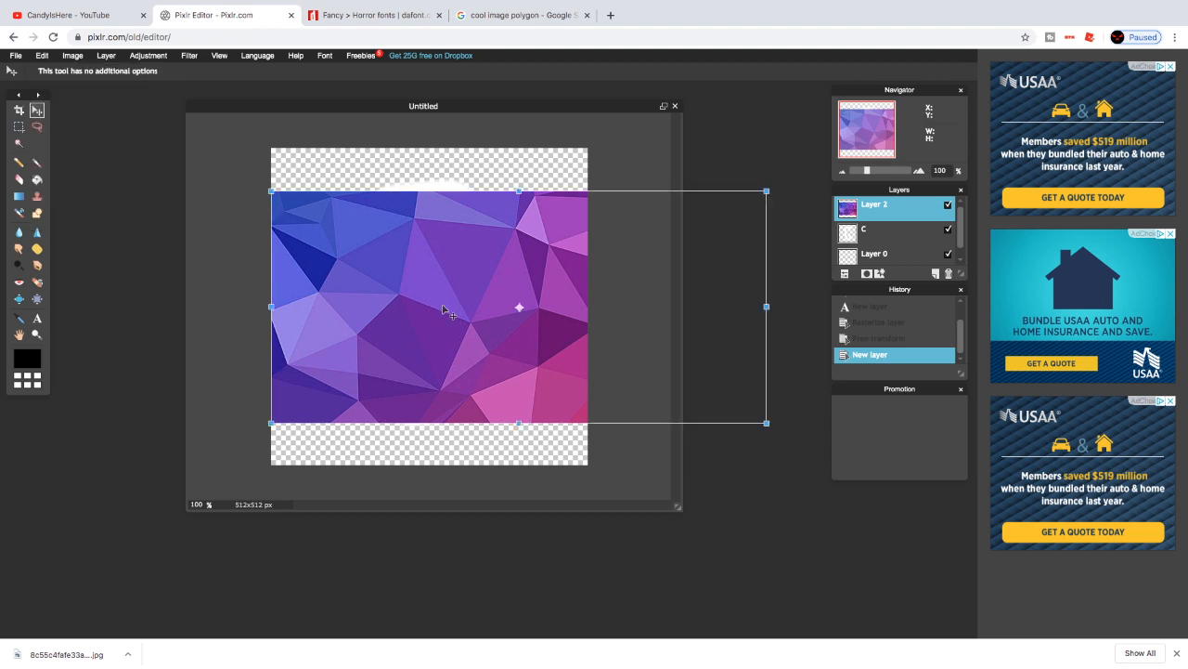
{"action": "left_click_drag", "start_coordinate": [444, 311], "coordinate": [444, 299]}
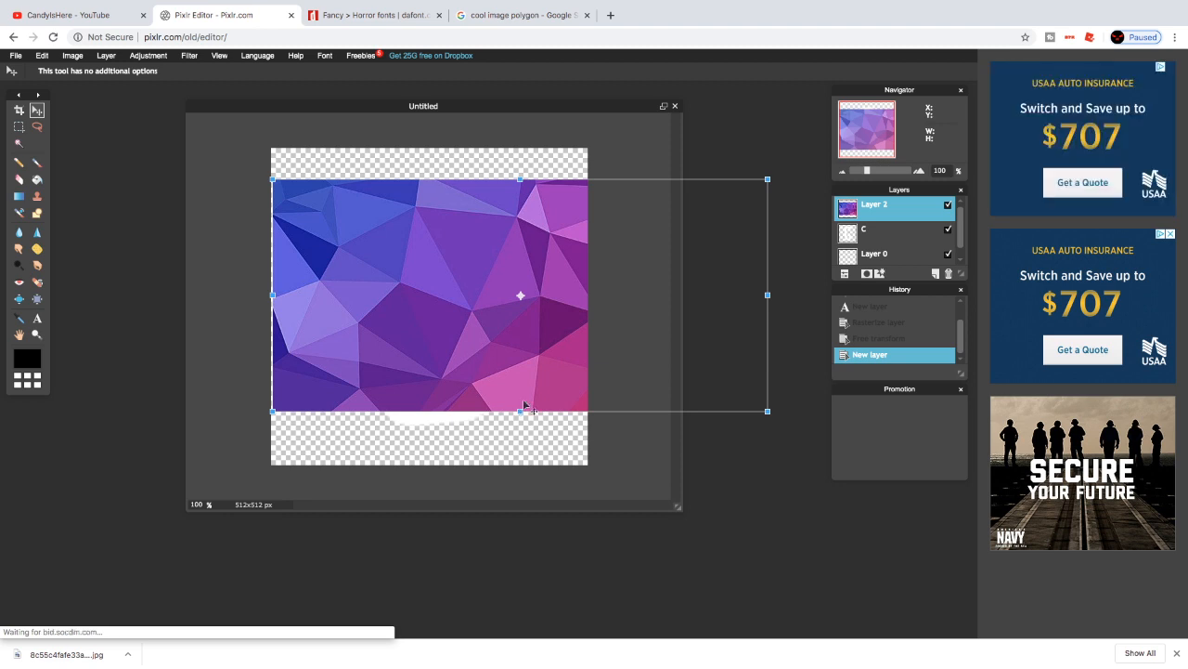
{"action": "left_click_drag", "start_coordinate": [493, 307], "coordinate": [475, 316]}
{"action": "left_click_drag", "start_coordinate": [254, 189], "coordinate": [228, 169]}
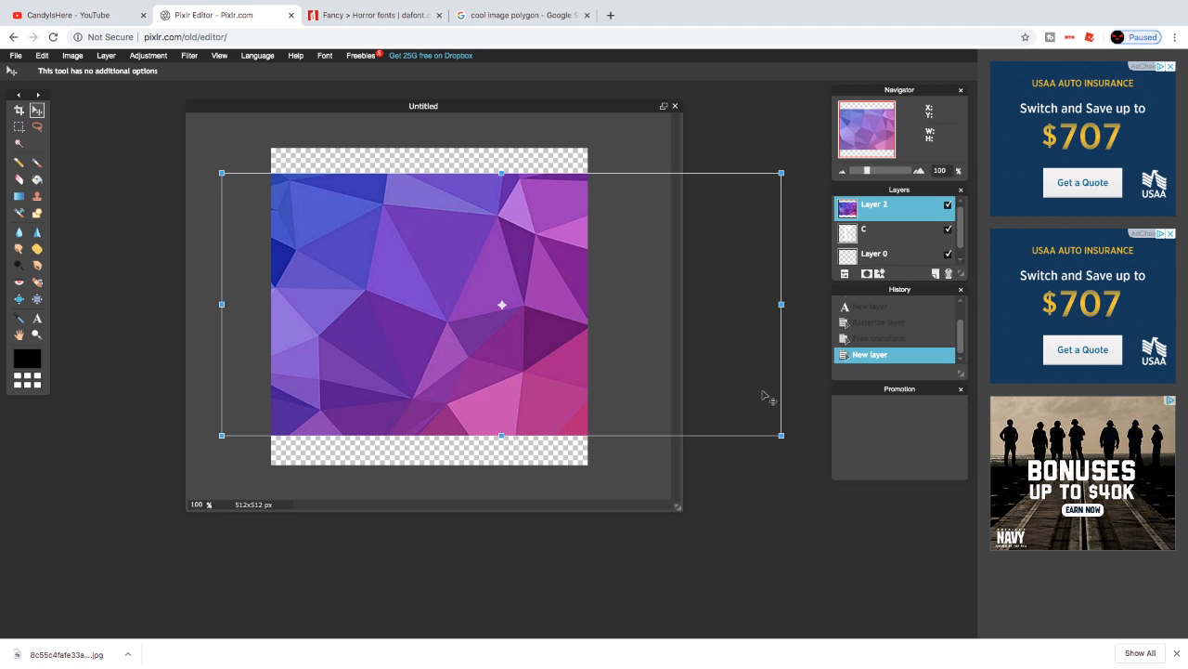
{"action": "left_click", "coordinate": [808, 252]}
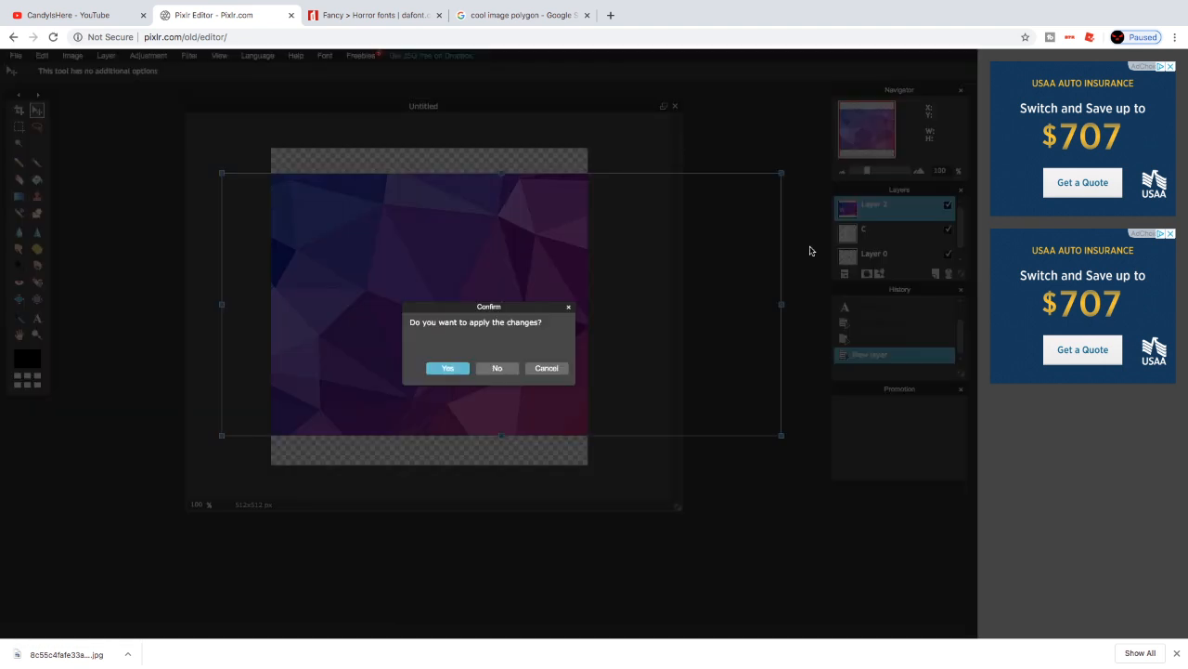
{"action": "left_click", "coordinate": [447, 368]}
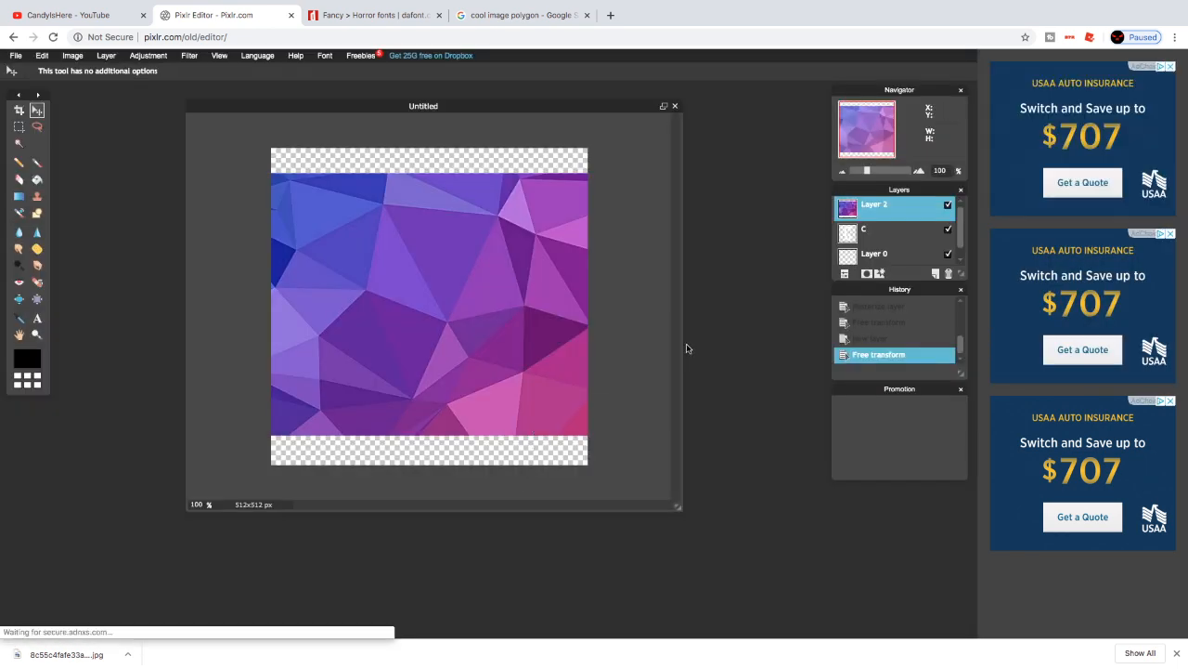
Select the shape of the letter C on the C layer with the Wand tool
{"action": "left_click", "coordinate": [869, 237]}
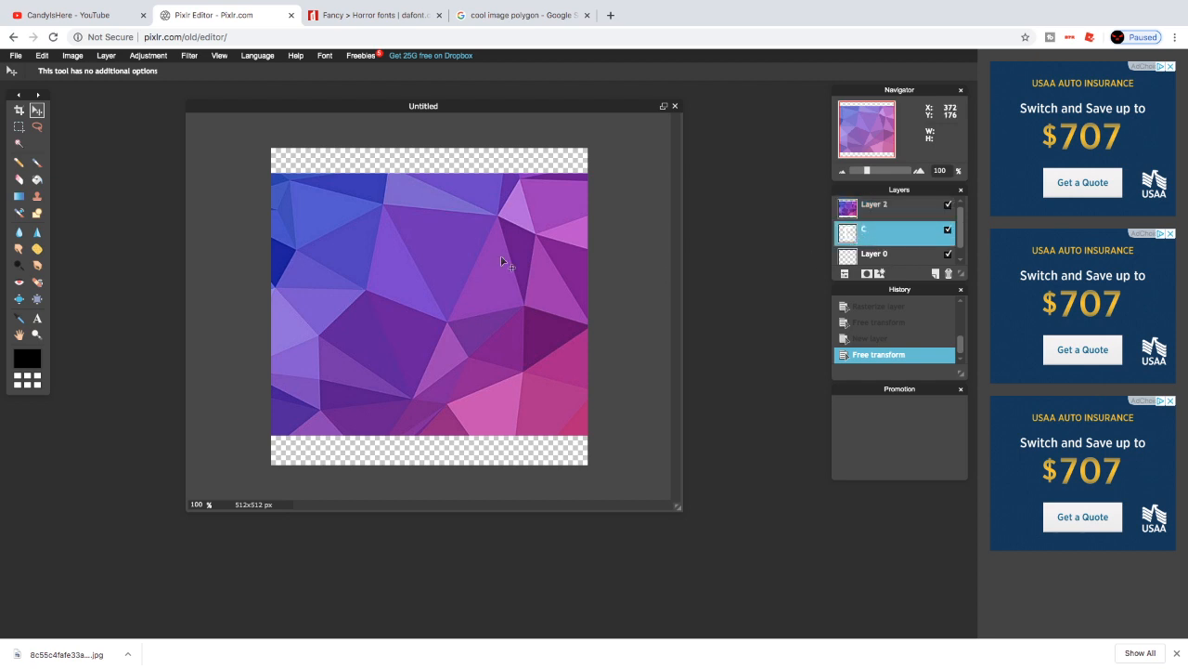
{"action": "left_click", "coordinate": [18, 144]}
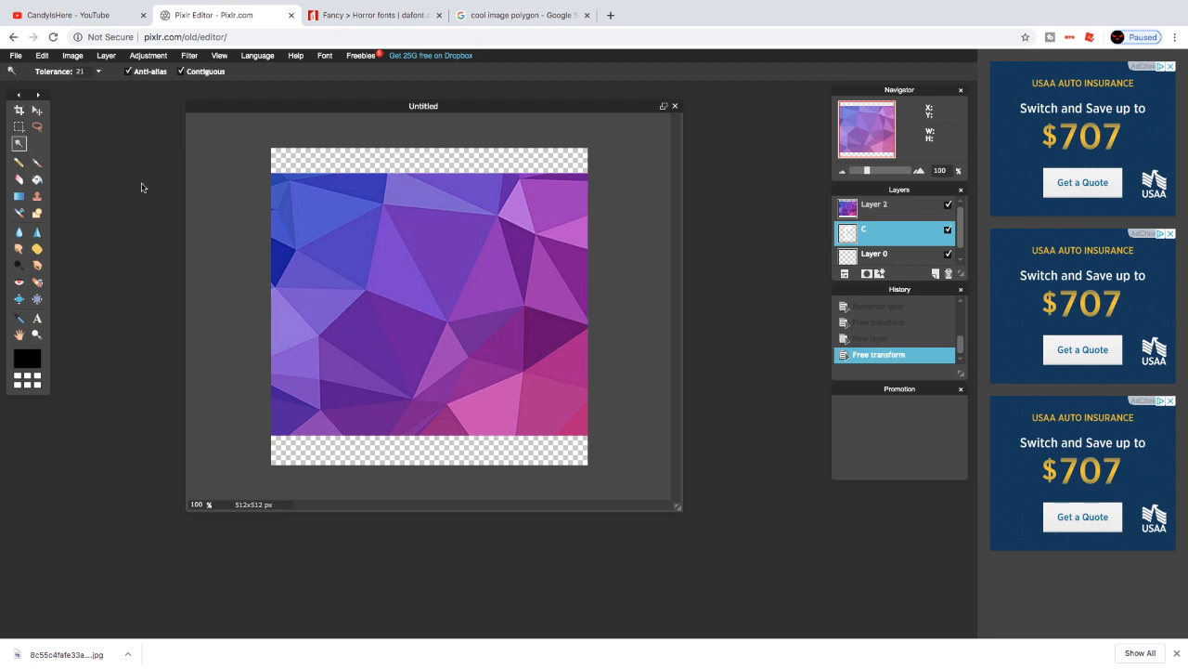
{"action": "left_click", "coordinate": [413, 267]}
{"action": "left_click", "coordinate": [407, 271]}
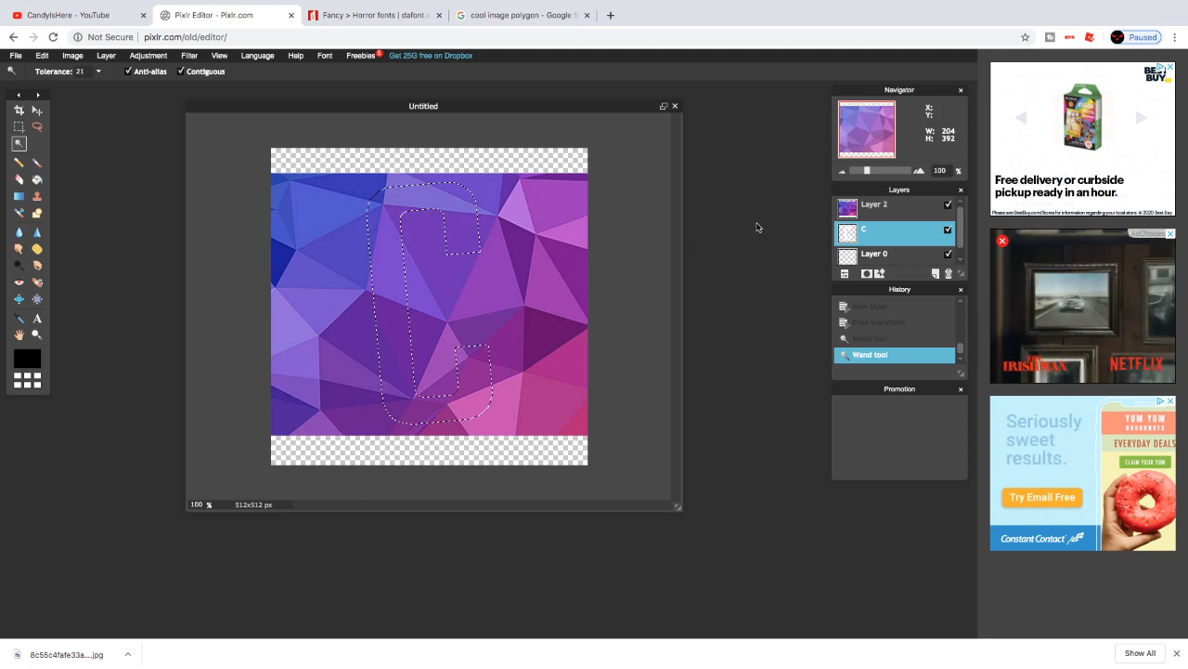
Try clearing the C-shaped selection from the polygon image layer, and revert to the Wand selection
{"action": "left_click", "coordinate": [868, 208]}
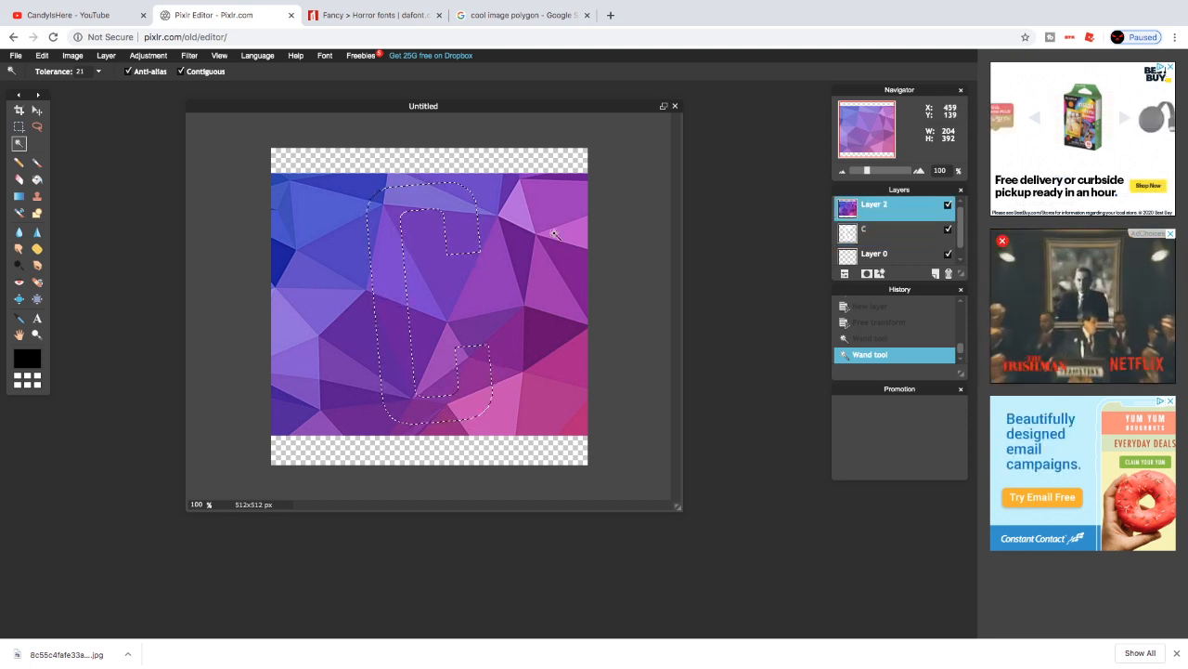
{"action": "key", "text": "Delete"}
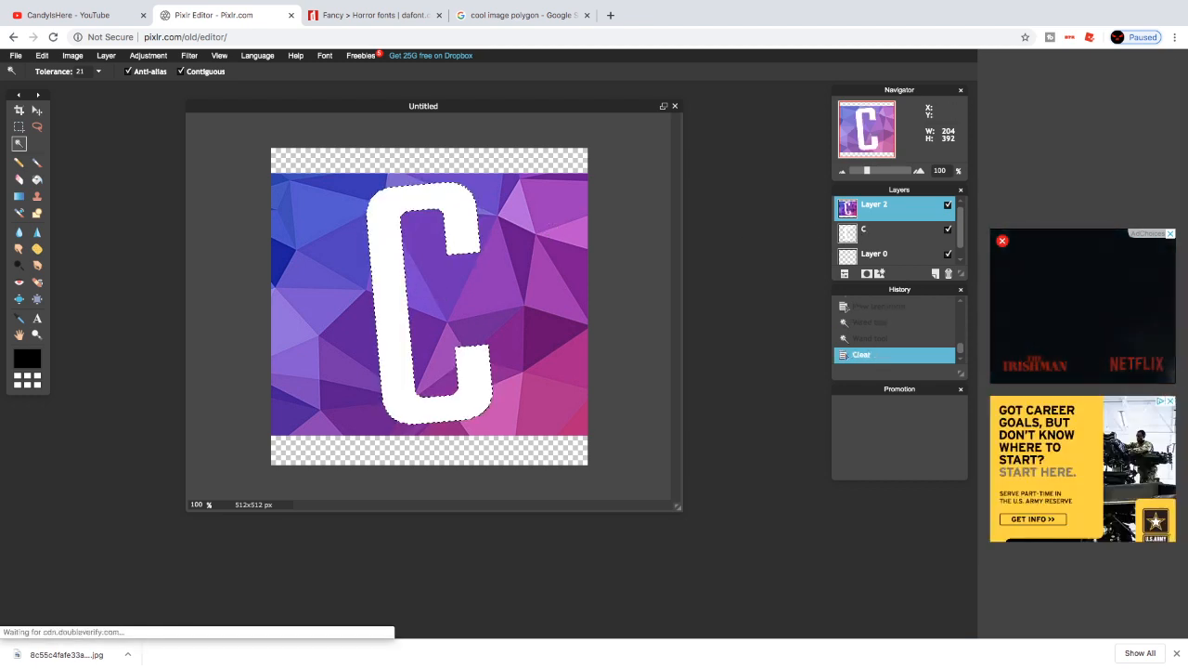
{"action": "left_click", "coordinate": [543, 255]}
{"action": "left_click", "coordinate": [880, 339]}
{"action": "left_click", "coordinate": [872, 324]}
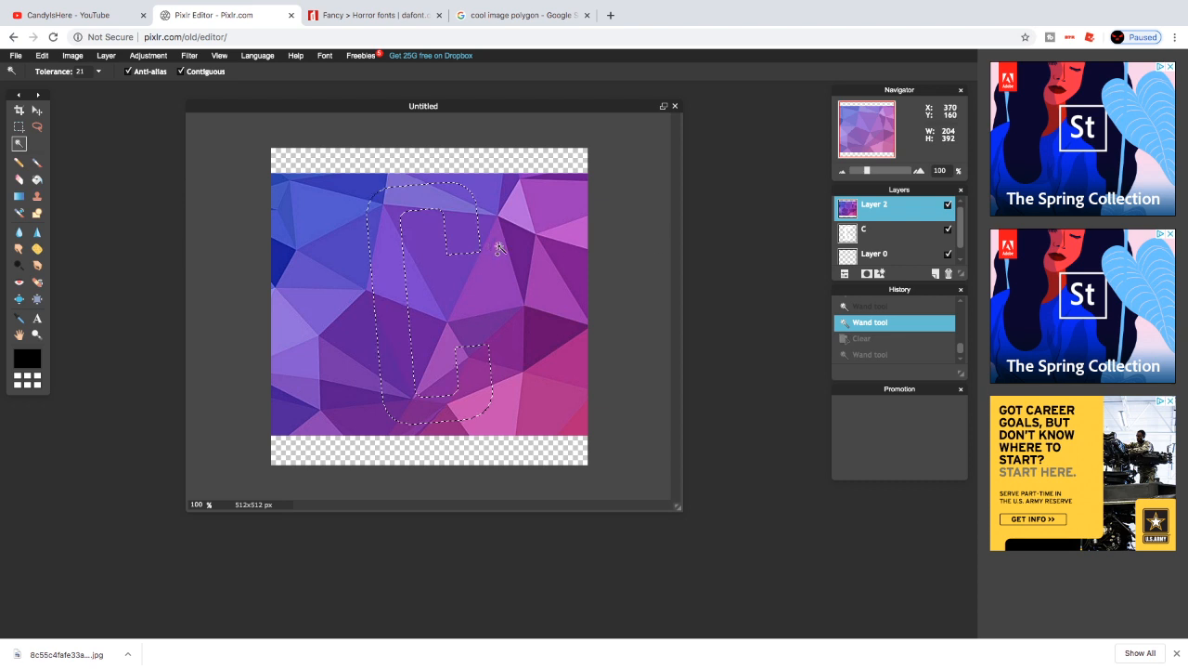
Try clearing the C shape from the polygon layer and shifting that layer slightly with the Move tool, and undo both changes
{"action": "left_click", "coordinate": [39, 111]}
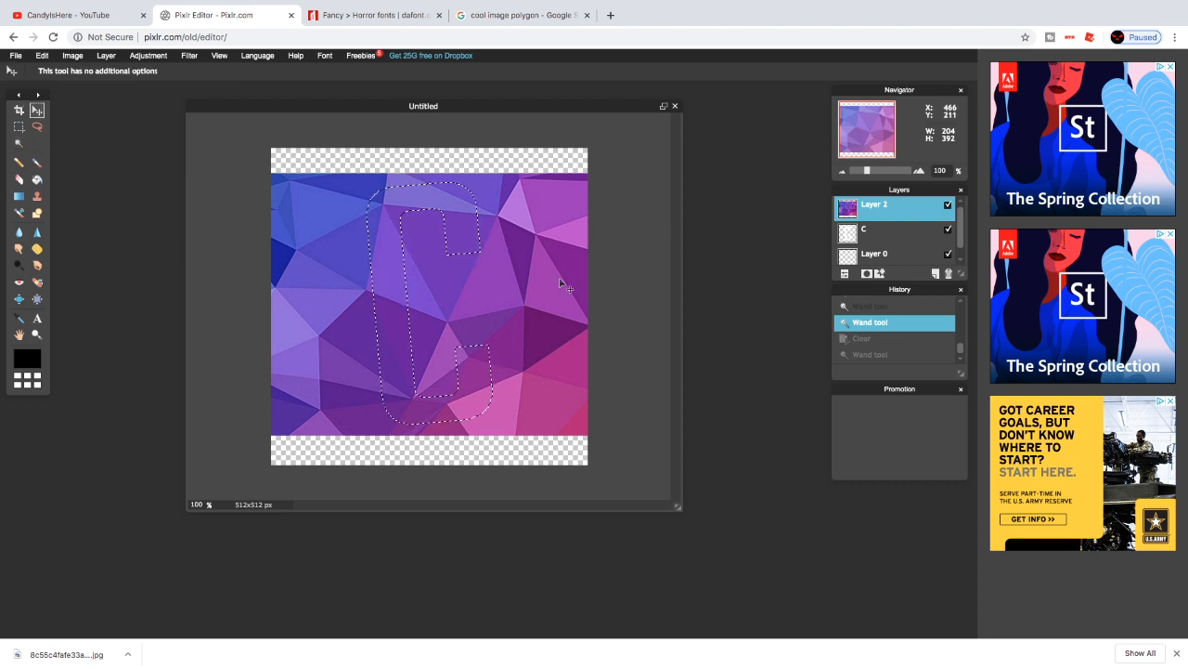
{"action": "key", "text": "Delete"}
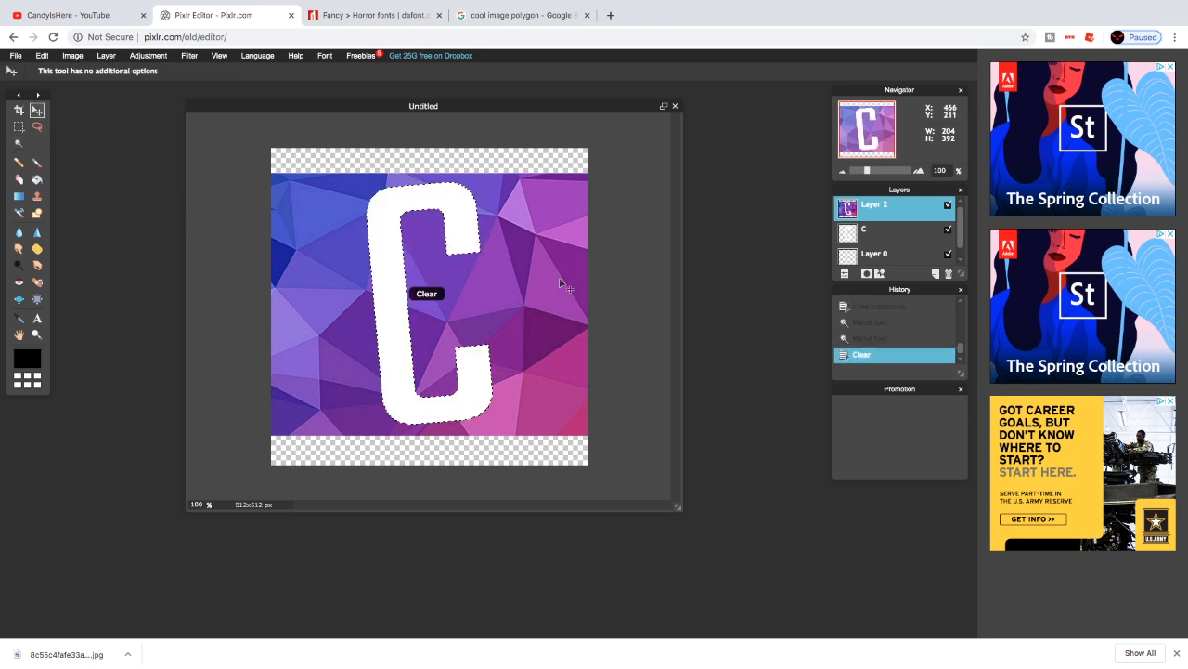
{"action": "mouse_move", "coordinate": [561, 283]}
{"action": "left_mouse_down"}
{"action": "mouse_move", "coordinate": [563, 416]}
{"action": "mouse_move", "coordinate": [571, 271]}
{"action": "mouse_move", "coordinate": [548, 276]}
{"action": "left_mouse_up"}
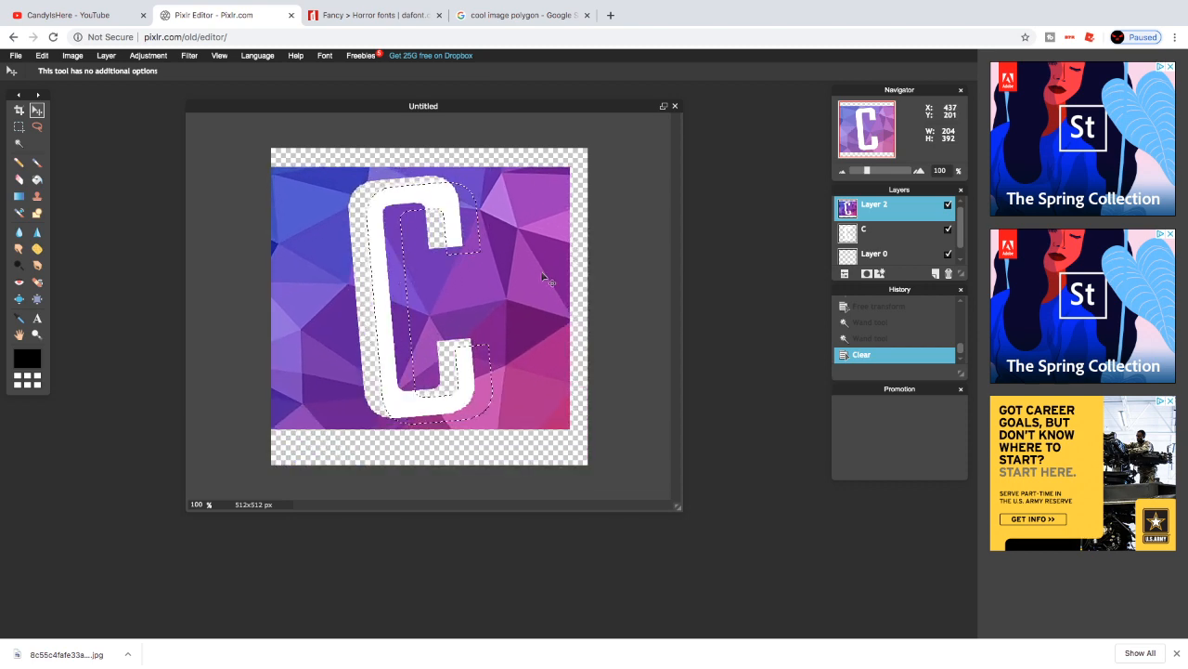
{"action": "left_click", "coordinate": [863, 337]}
{"action": "left_click", "coordinate": [863, 322]}
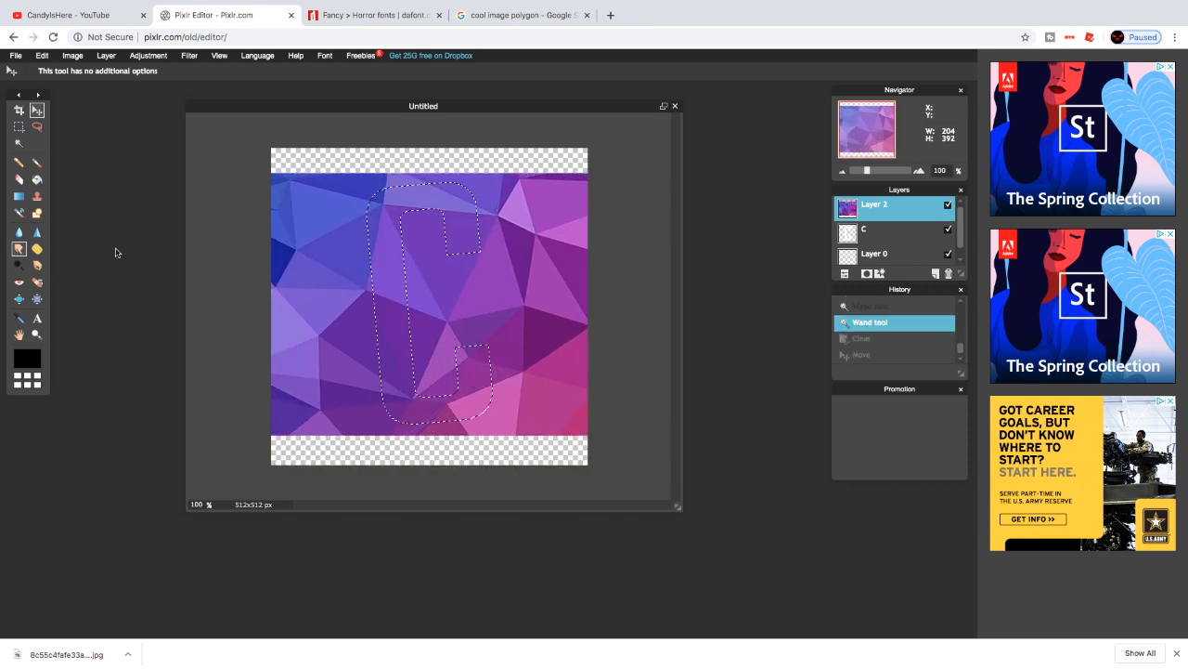
{"action": "right_click", "coordinate": [471, 225]}
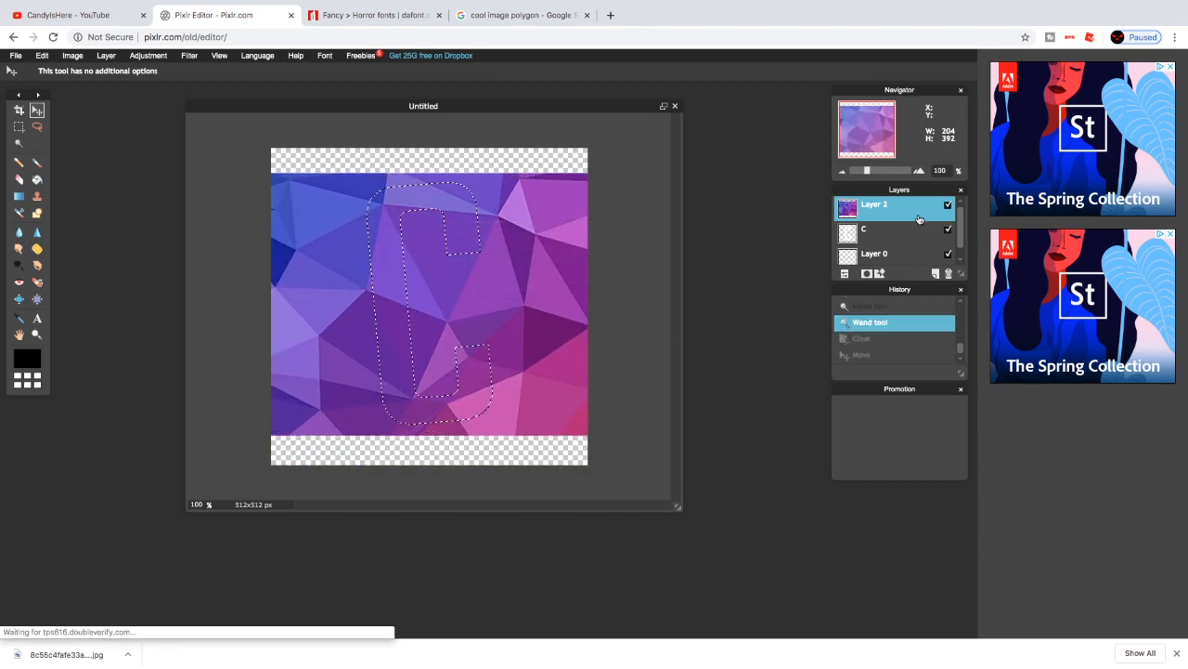
{"action": "right_click", "coordinate": [864, 233]}
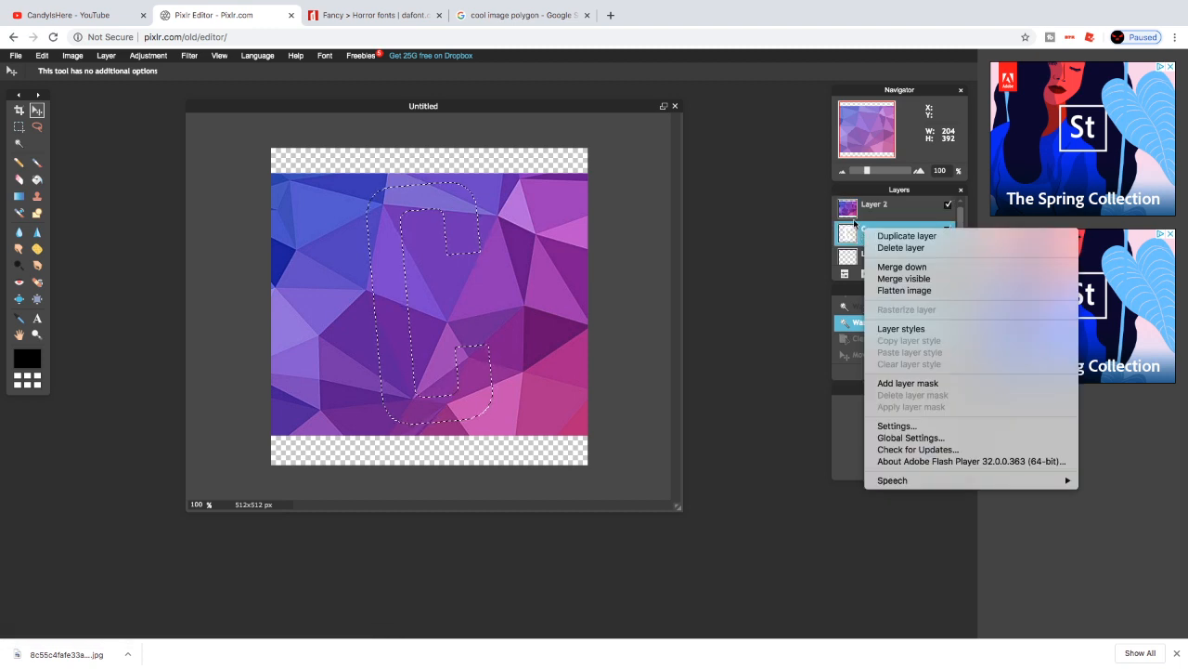
{"action": "right_click", "coordinate": [878, 214]}
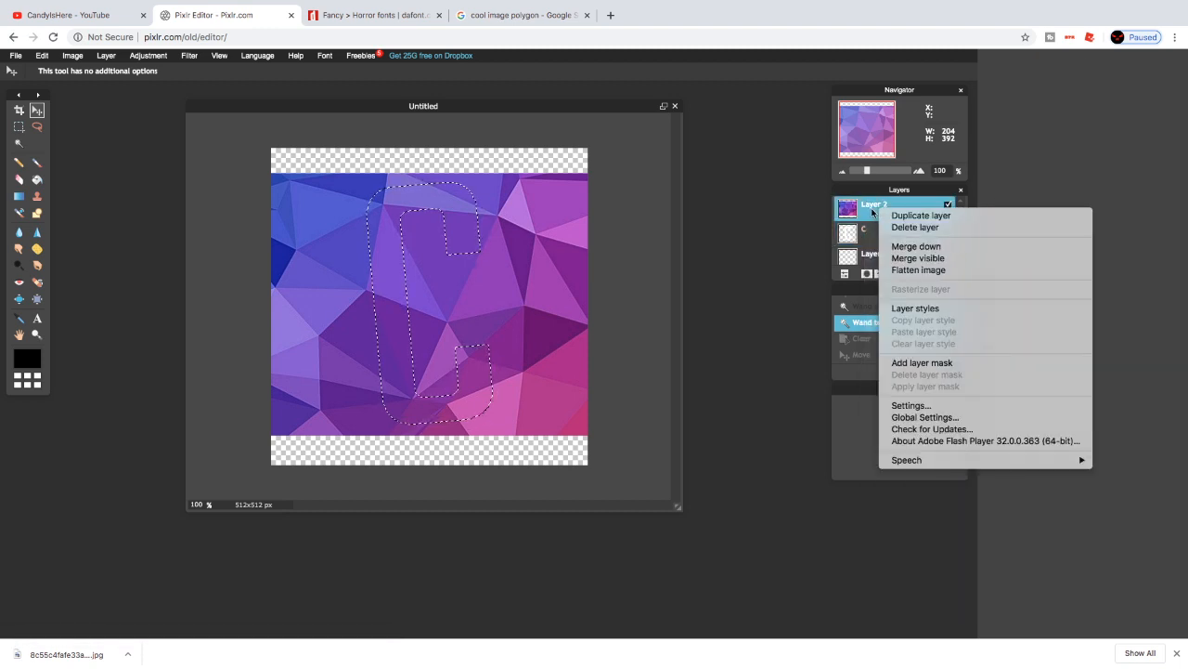
{"action": "left_click", "coordinate": [818, 206]}
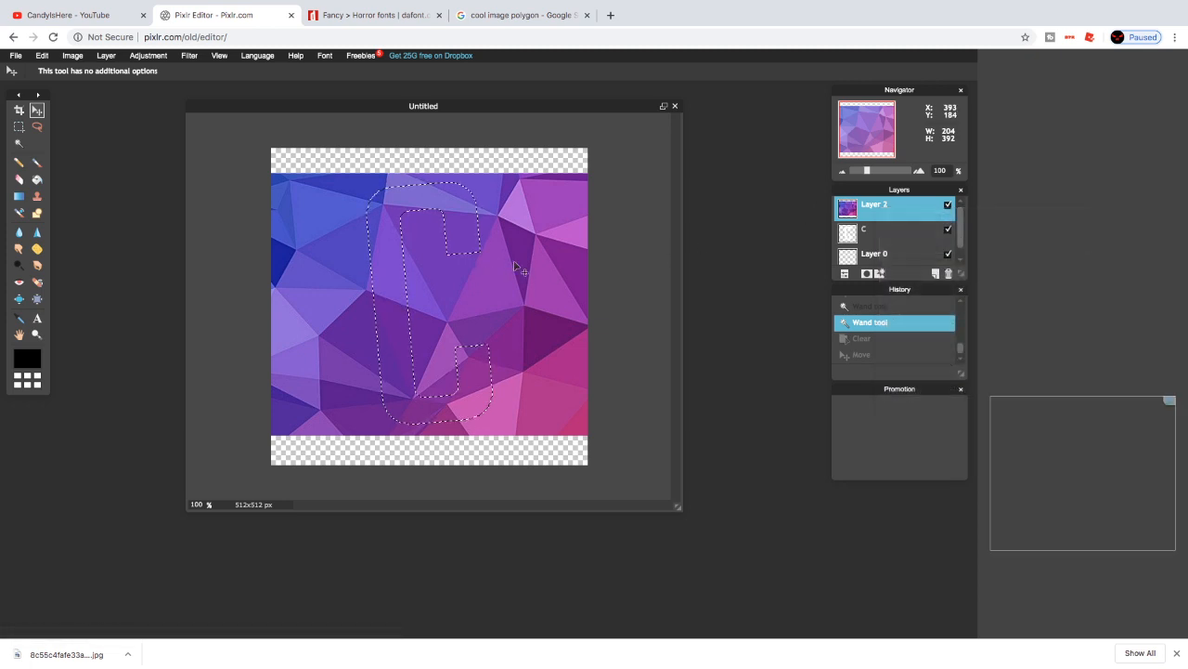
Clear the C shape from the polygon layer, try moving the cut image aside, and undo the moves
{"action": "key", "text": "Delete"}
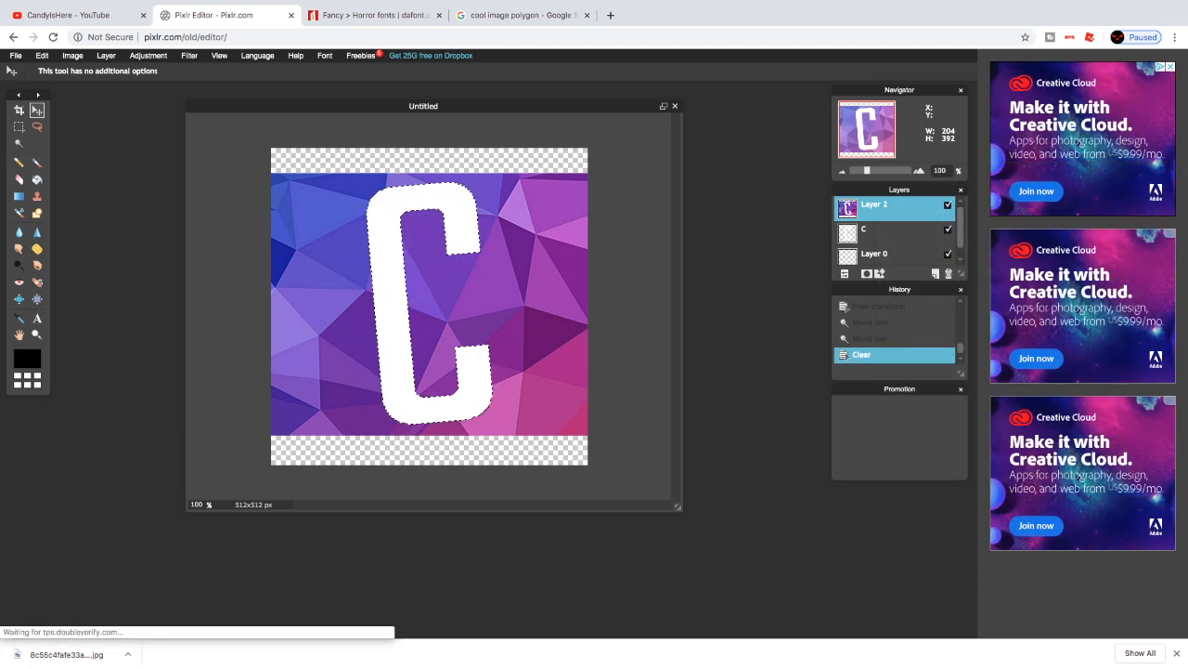
{"action": "left_click_drag", "start_coordinate": [487, 337], "coordinate": [559, 343]}
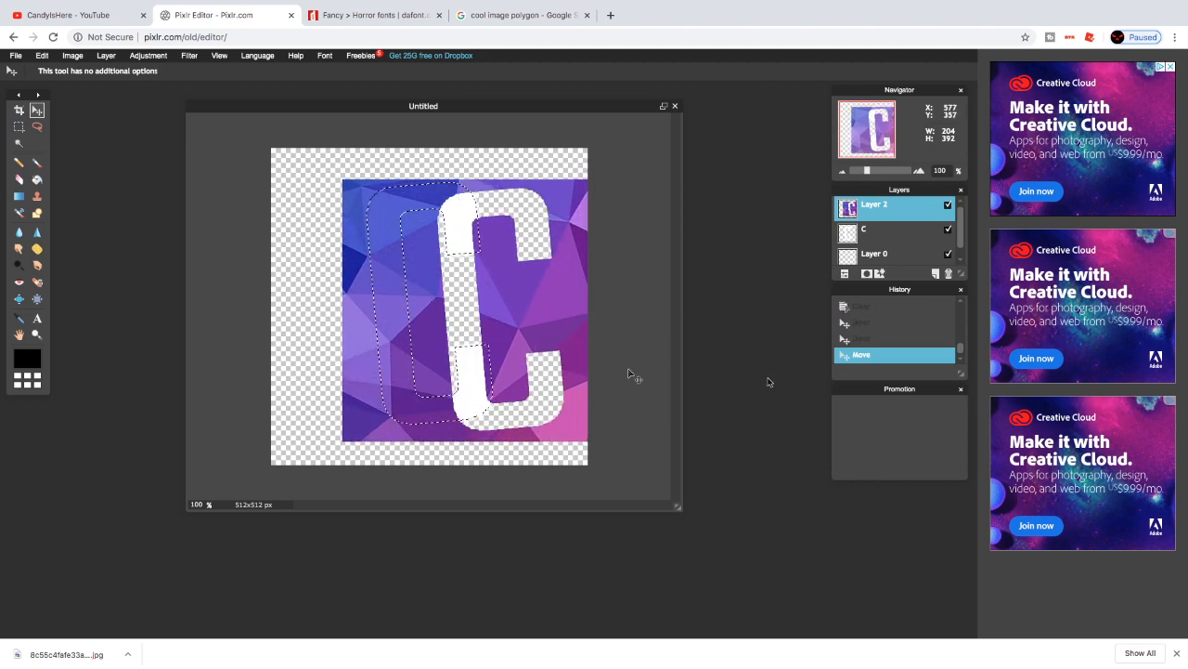
{"action": "left_click", "coordinate": [849, 338]}
{"action": "left_click", "coordinate": [852, 322]}
{"action": "left_click", "coordinate": [856, 307]}
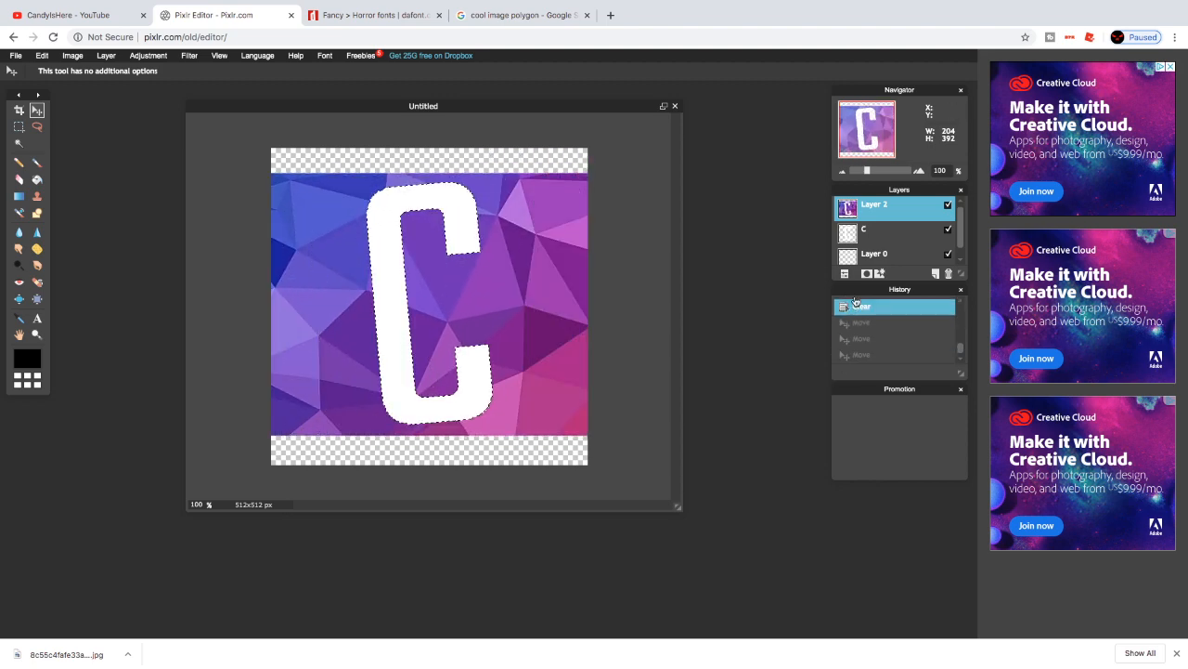
Revert the image history to the Free transform state of the uncut polygon layer
{"action": "scroll", "coordinate": [886, 358], "scroll_direction": "up", "scroll_amount": 3}
{"action": "left_click", "coordinate": [869, 336]}
{"action": "left_click", "coordinate": [864, 304]}
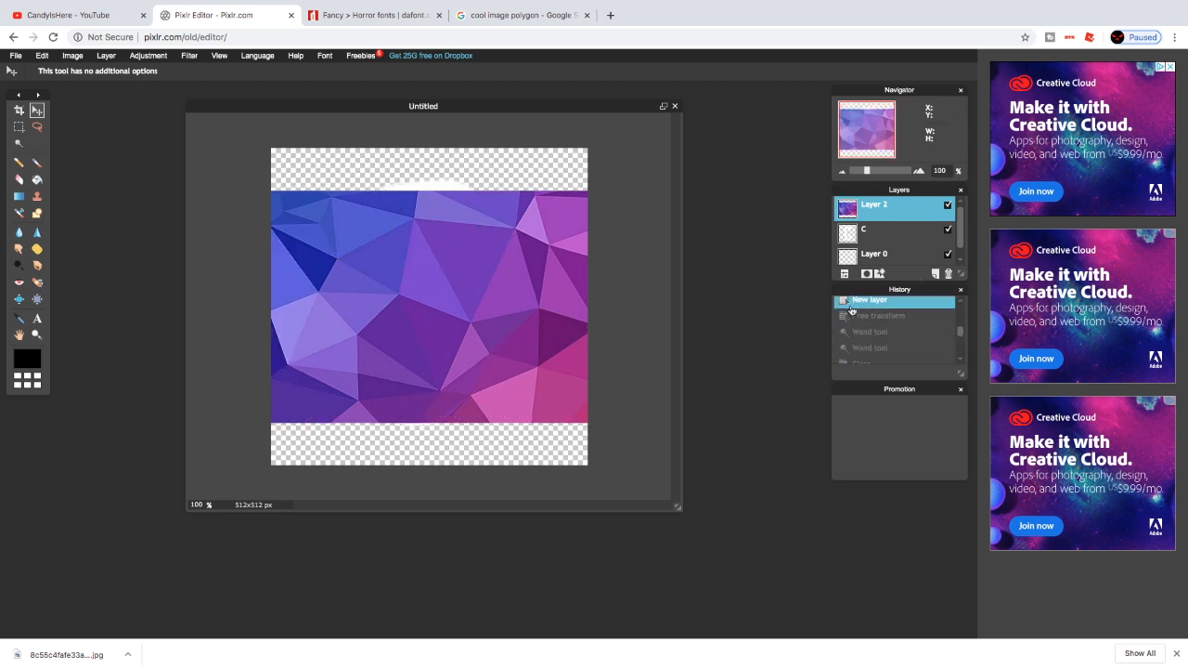
{"action": "left_click", "coordinate": [856, 316]}
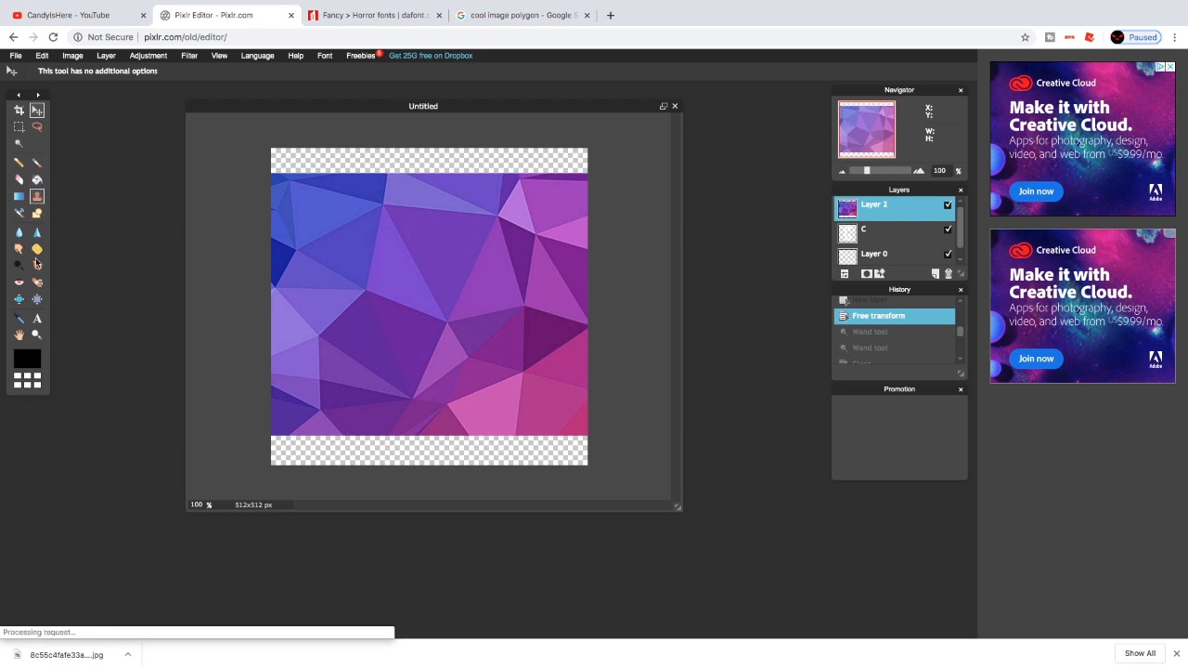
Try selecting parts of the polygon image layer with the Wand tool
{"action": "left_click", "coordinate": [18, 143]}
{"action": "left_click", "coordinate": [422, 244]}
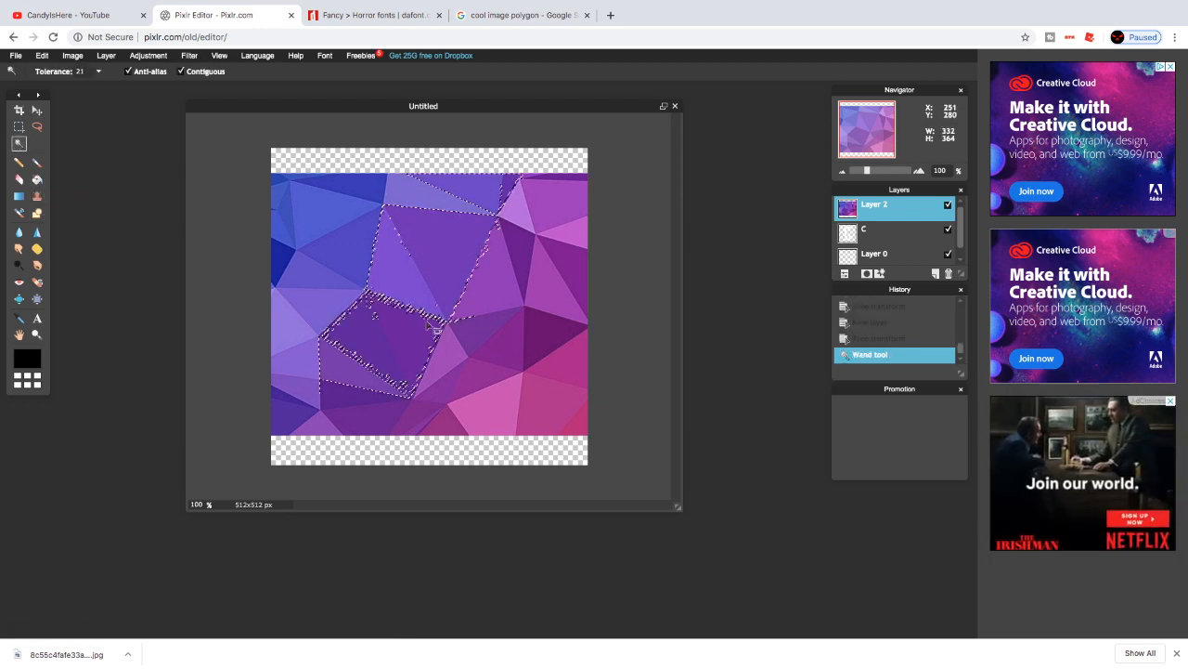
{"action": "left_click", "coordinate": [437, 367]}
{"action": "left_click", "coordinate": [450, 159]}
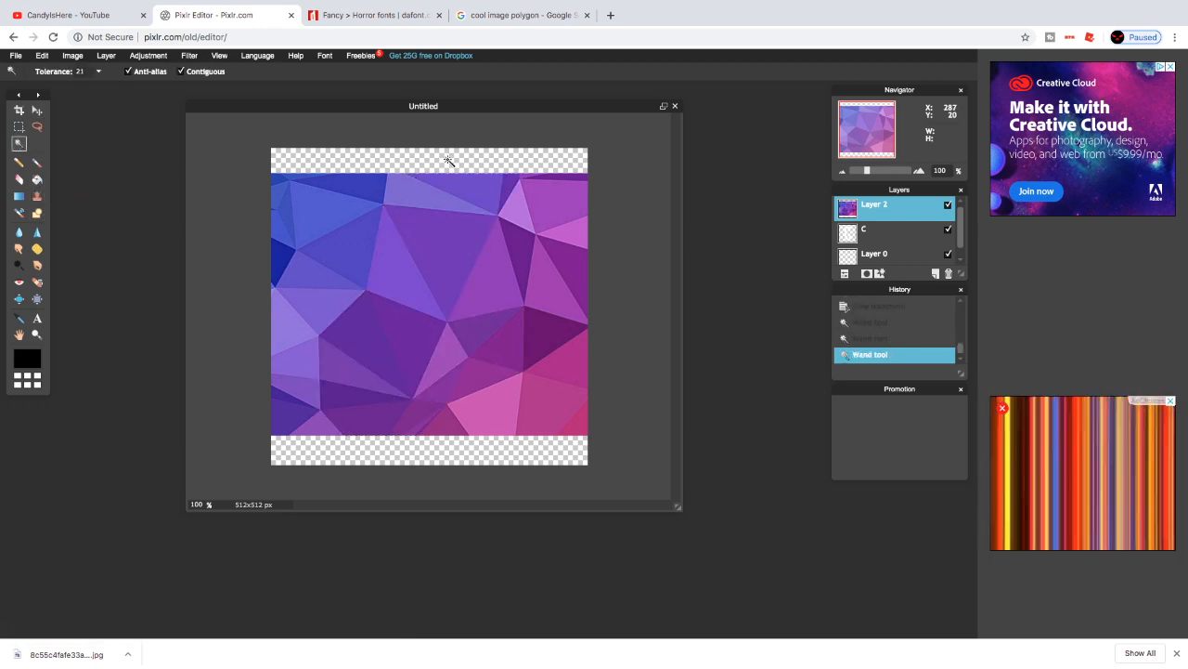
{"action": "left_click", "coordinate": [415, 340]}
{"action": "left_click", "coordinate": [413, 252]}
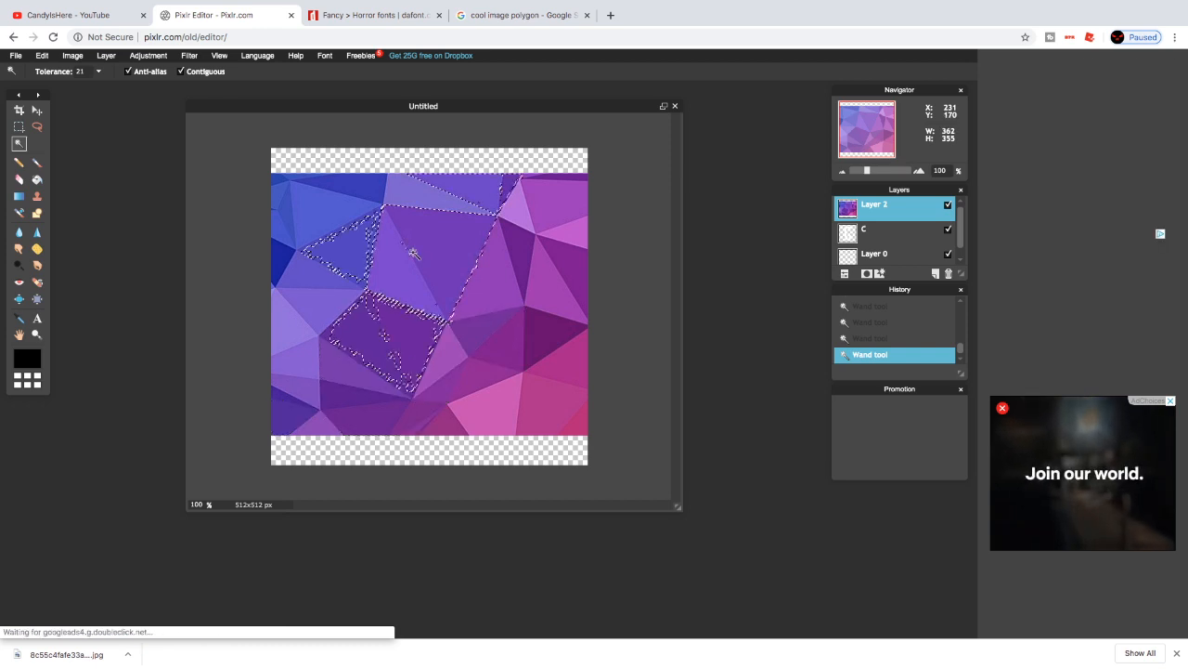
{"action": "left_click", "coordinate": [452, 168]}
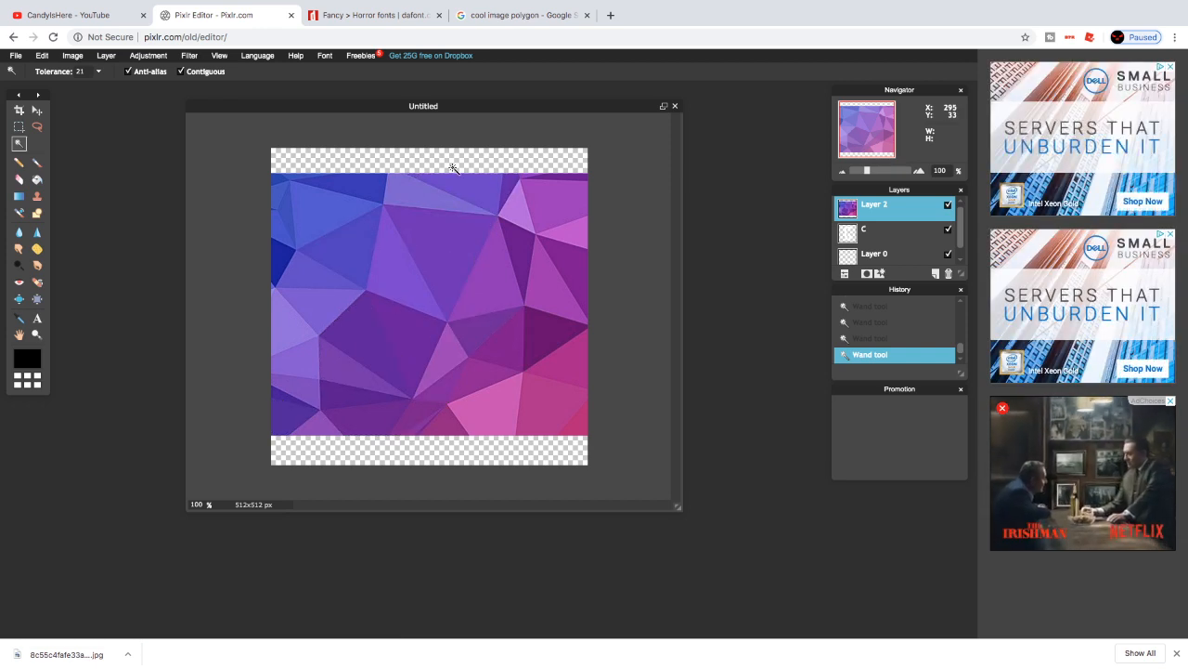
{"action": "left_click", "coordinate": [417, 294]}
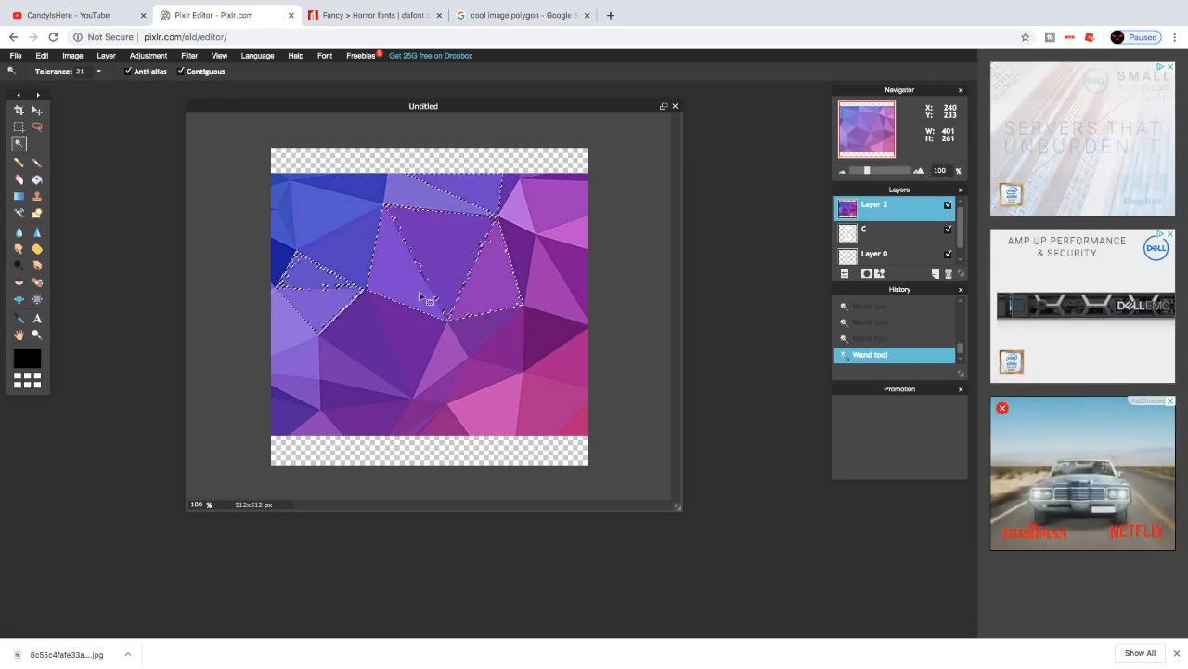
Select the letter C on the C layer with the Wand tool and clear its contents from that layer
{"action": "left_click", "coordinate": [900, 236]}
{"action": "left_click", "coordinate": [881, 337]}
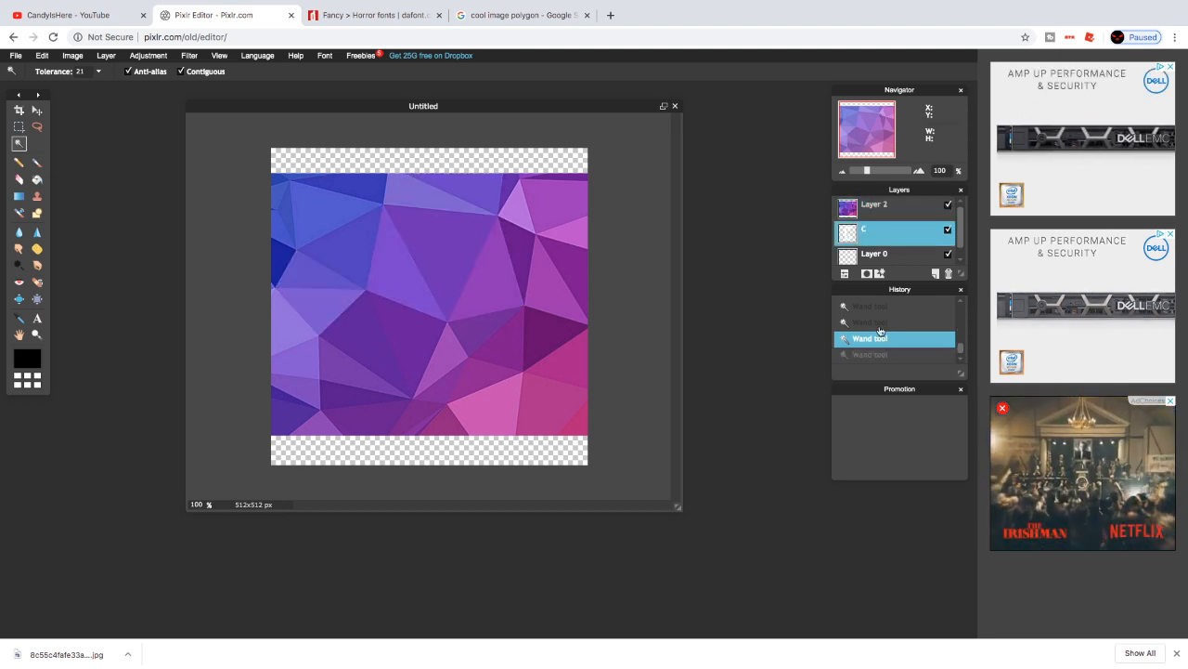
{"action": "left_click", "coordinate": [866, 355]}
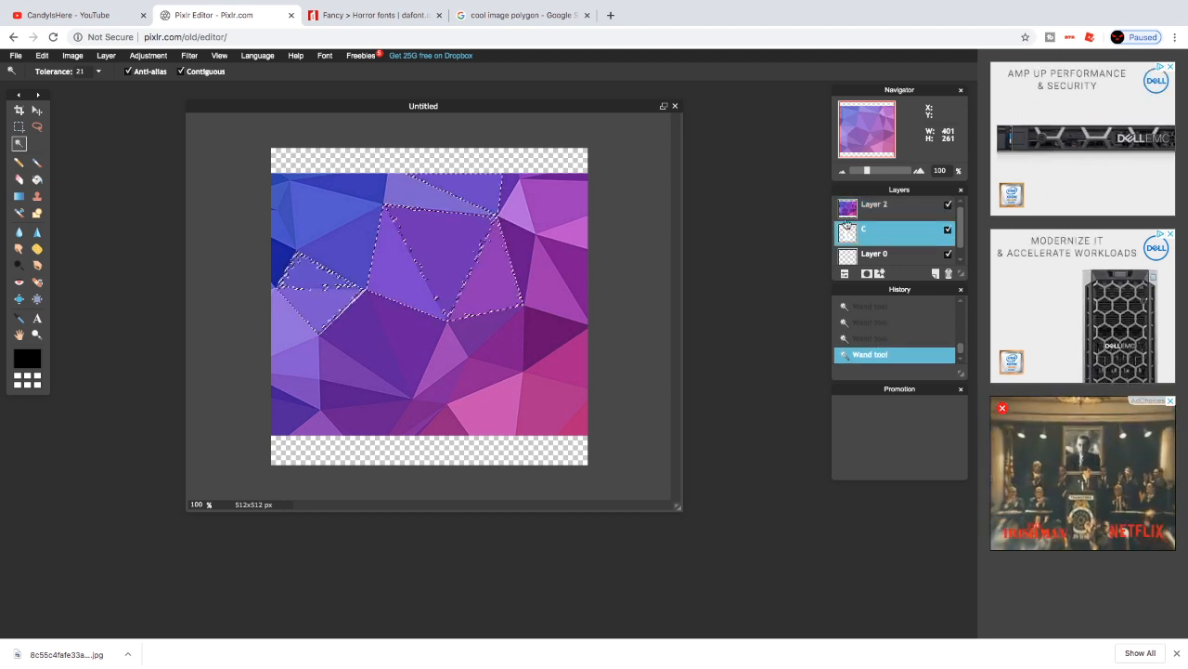
{"action": "left_click", "coordinate": [423, 295]}
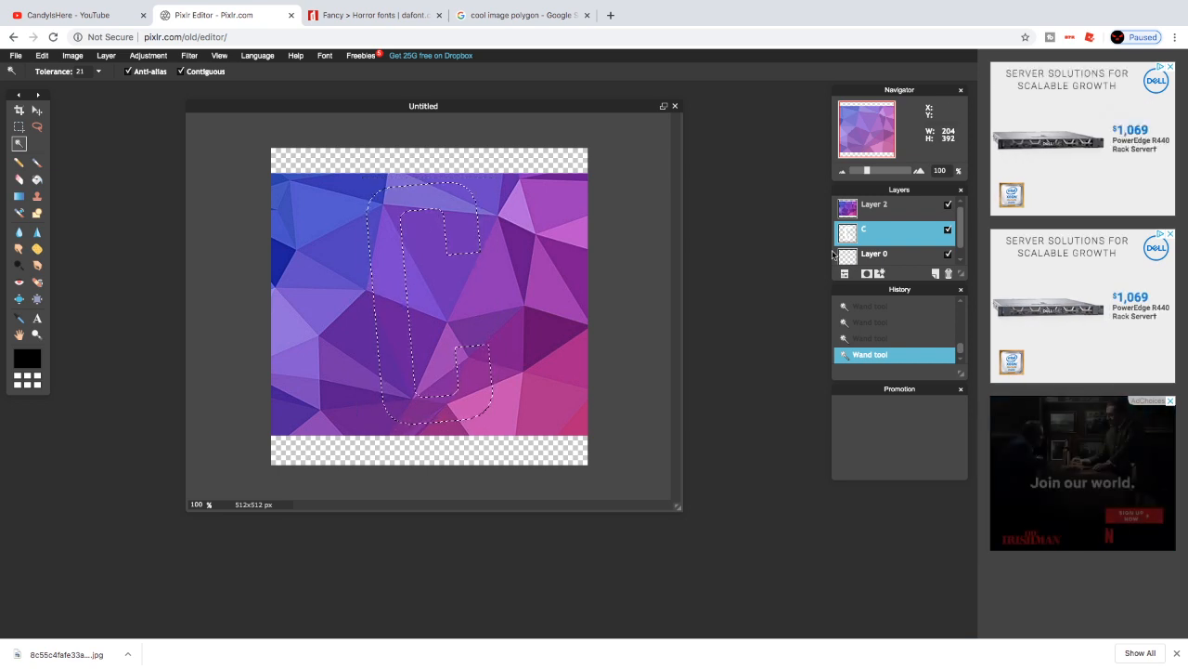
{"action": "key", "text": "Delete"}
Try clearing the C-shaped selection from Layer 2, and undo the clearing of the polygon image
{"action": "left_click", "coordinate": [861, 208]}
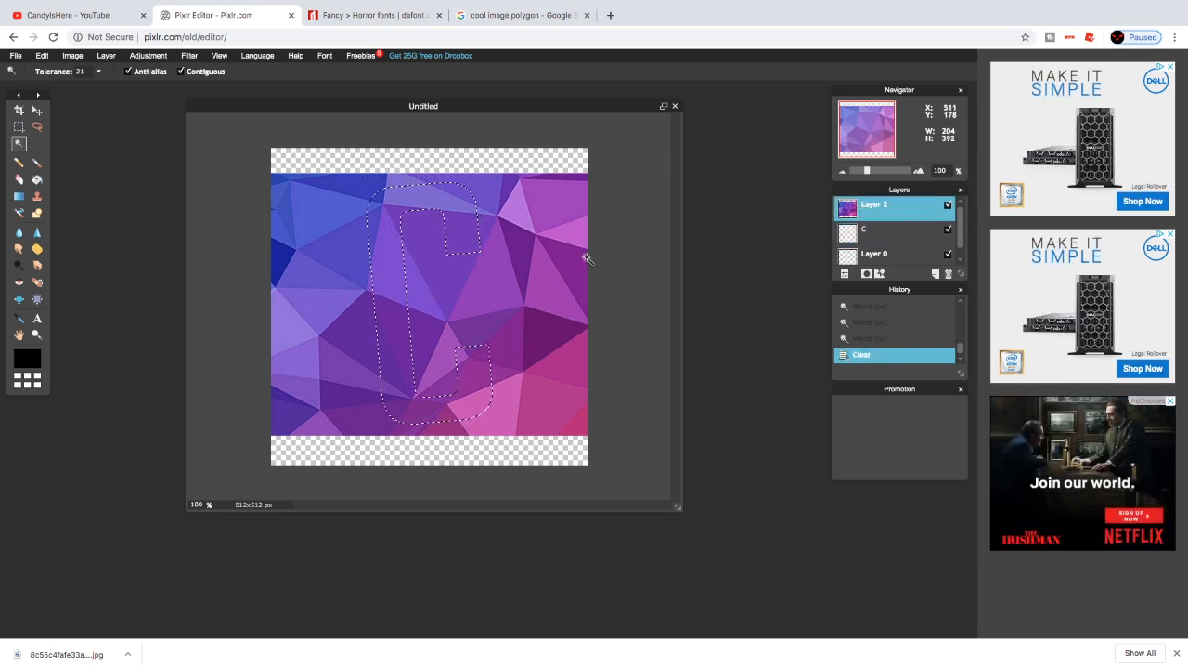
{"action": "key", "text": "Delete"}
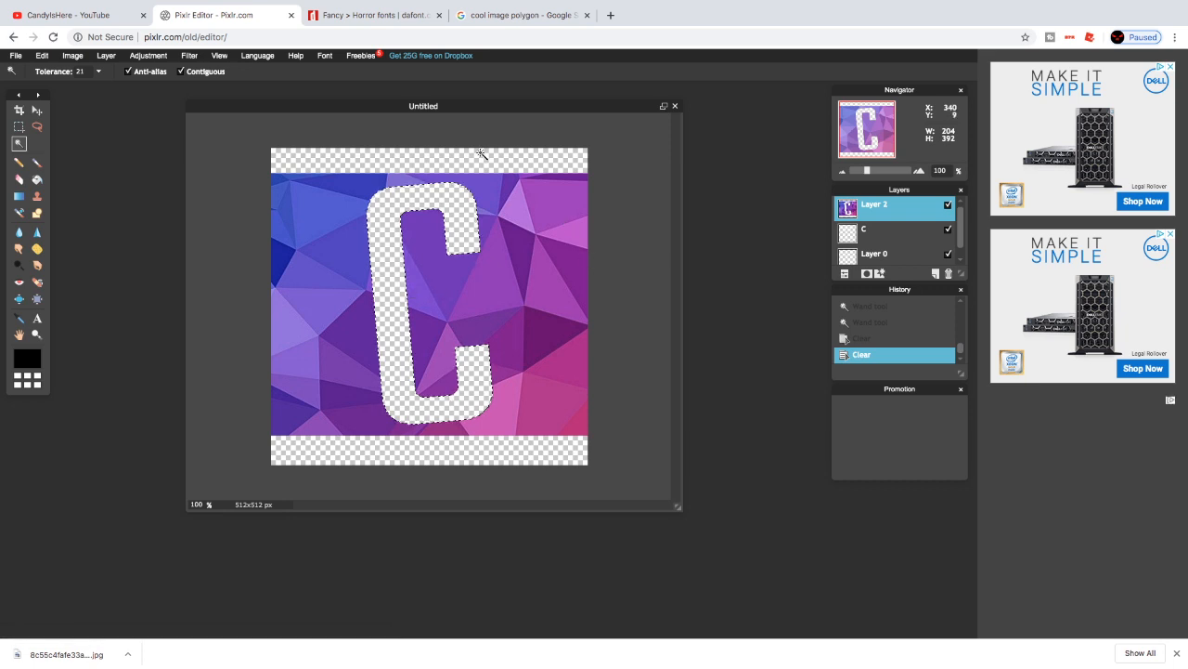
{"action": "left_click", "coordinate": [861, 338]}
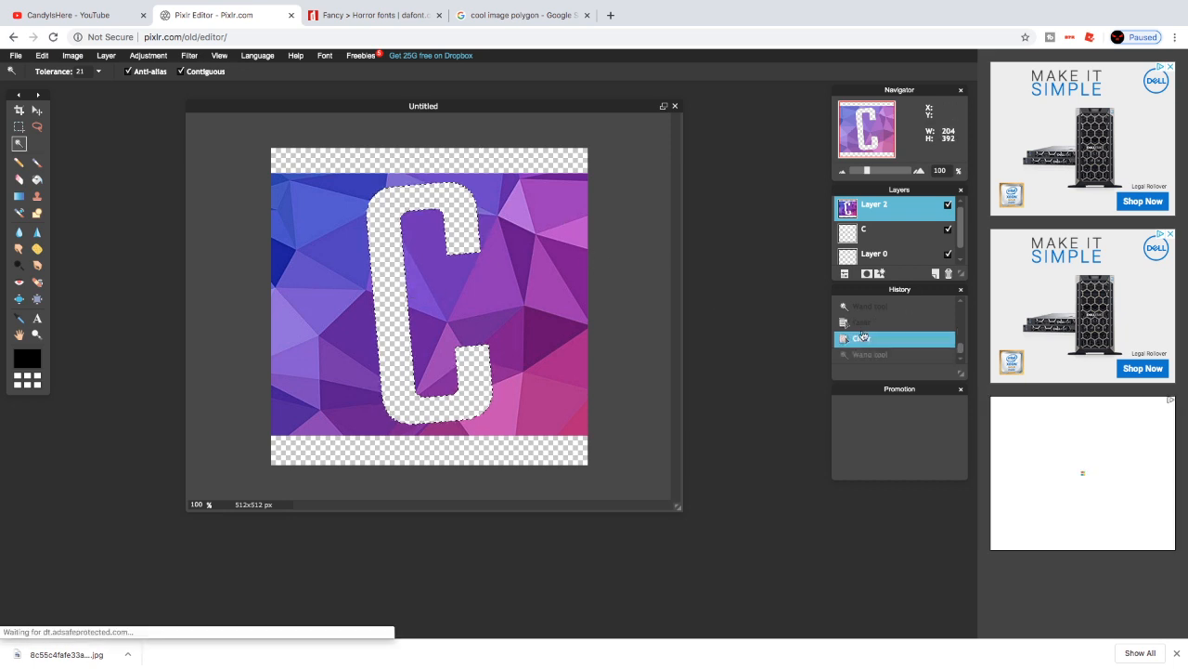
{"action": "left_click", "coordinate": [862, 322]}
Delete the polygon image layer, and undo the layer deletion
{"action": "left_click", "coordinate": [864, 229]}
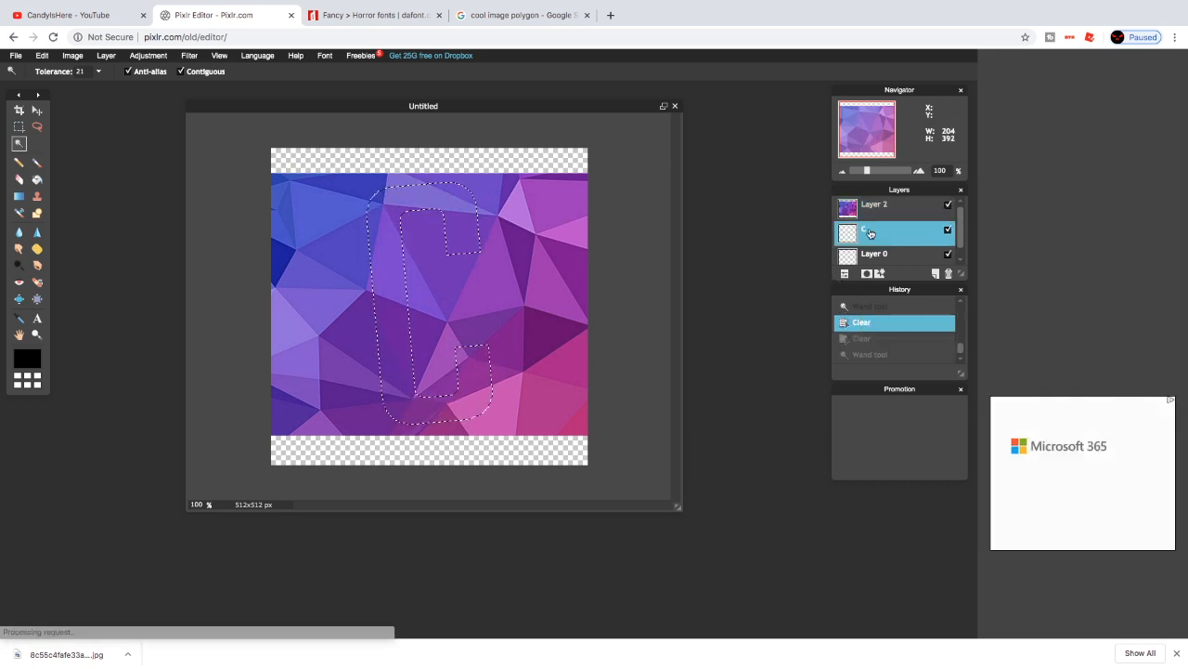
{"action": "left_click", "coordinate": [864, 206]}
{"action": "right_click", "coordinate": [863, 205]}
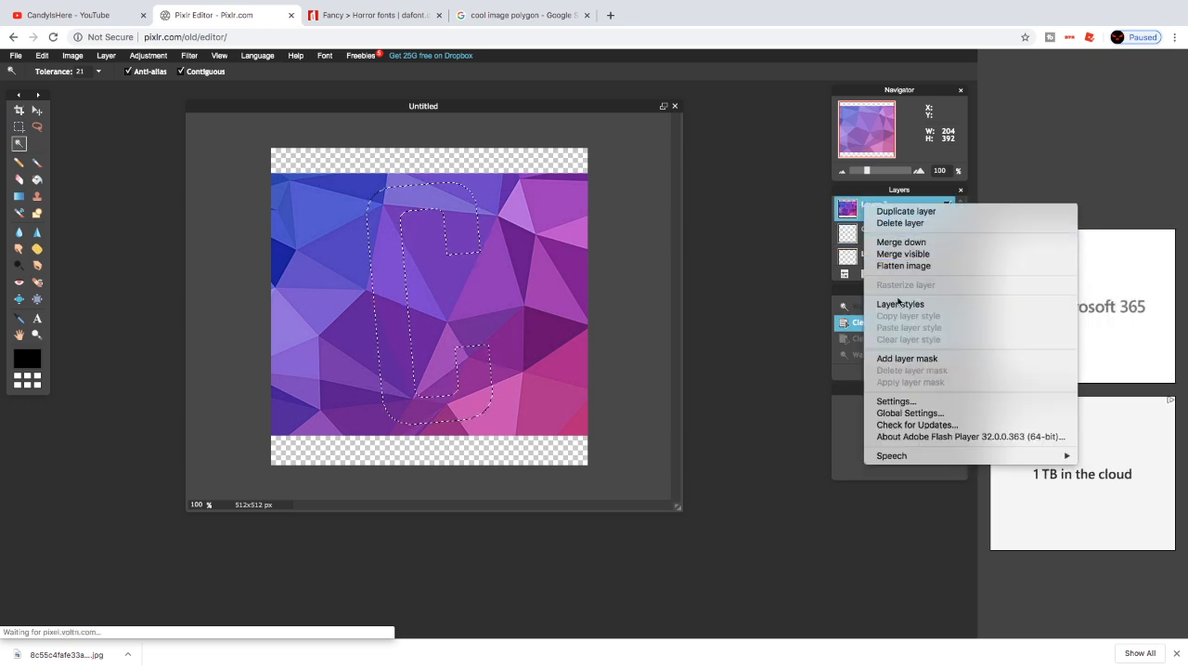
{"action": "left_click", "coordinate": [900, 223]}
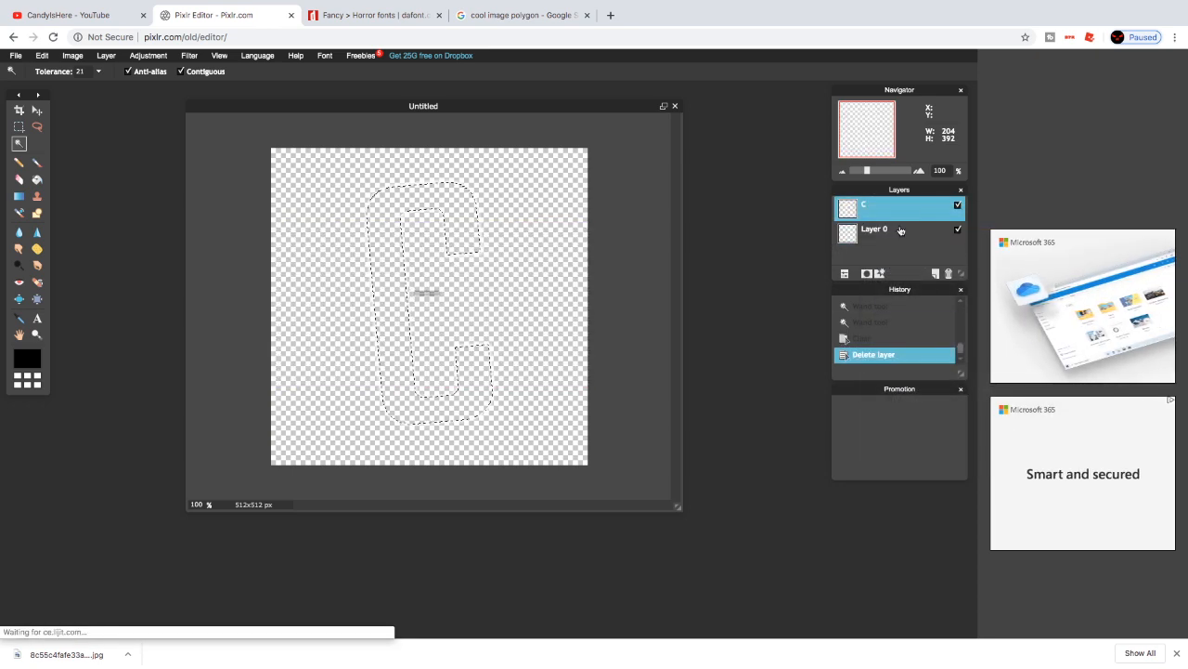
{"action": "left_click", "coordinate": [870, 338]}
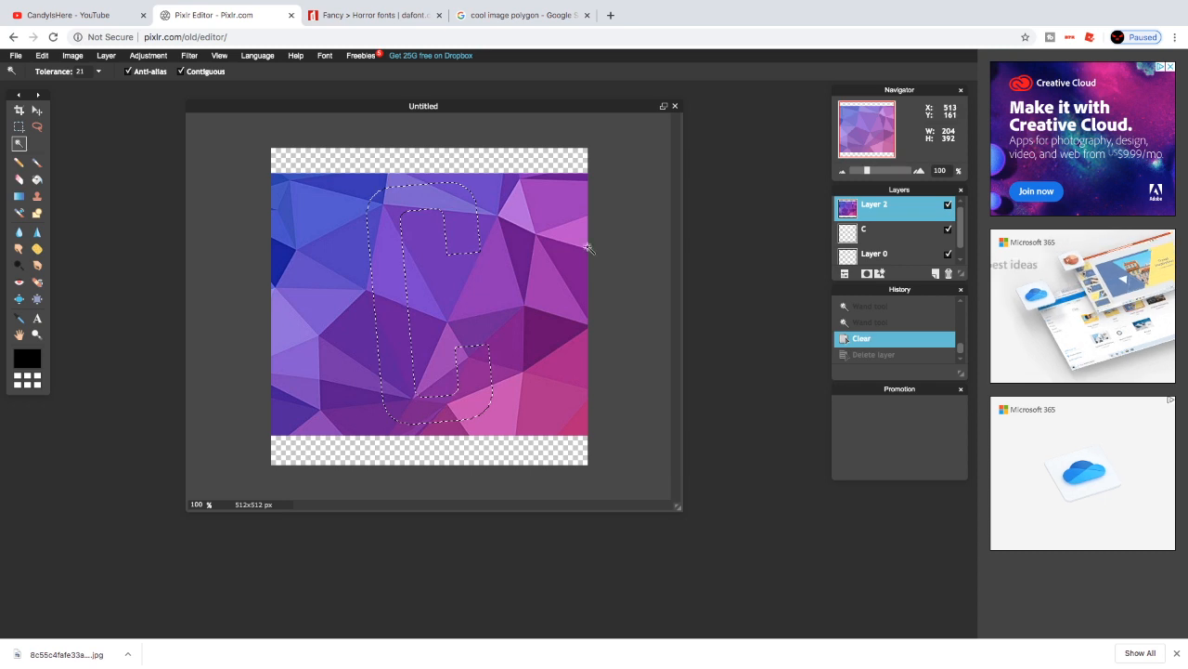
Invert the C-shaped selection, clear the surrounding polygon image from Layer 2, and deselect everything
{"action": "right_click", "coordinate": [545, 245]}
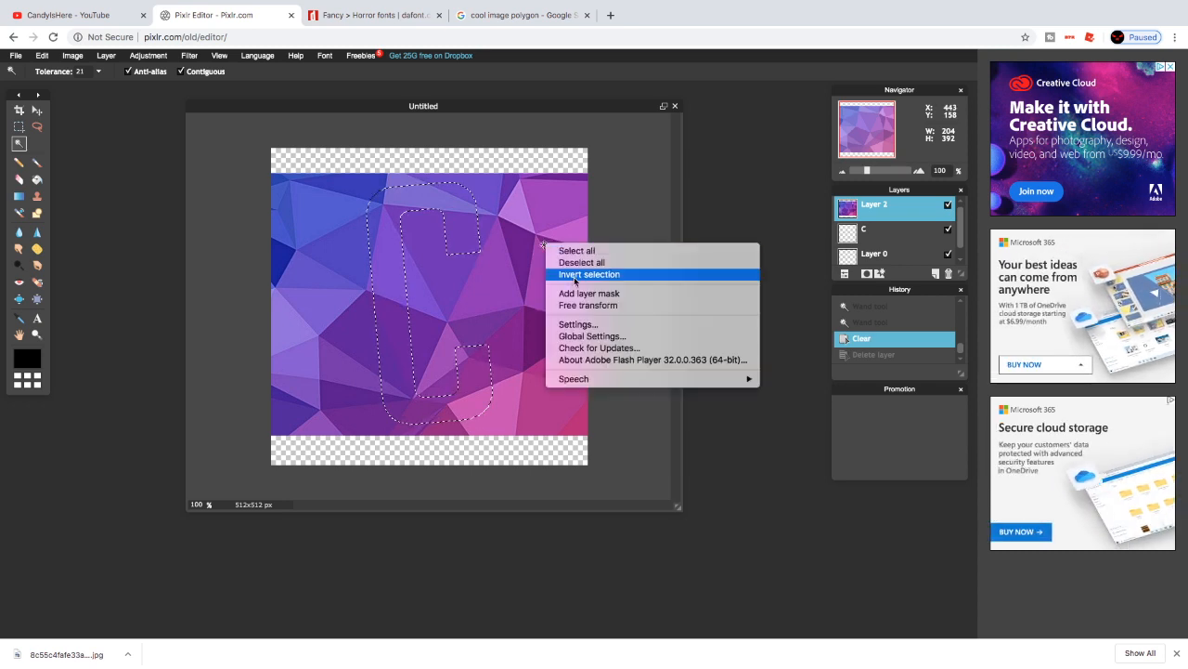
{"action": "left_click", "coordinate": [576, 275]}
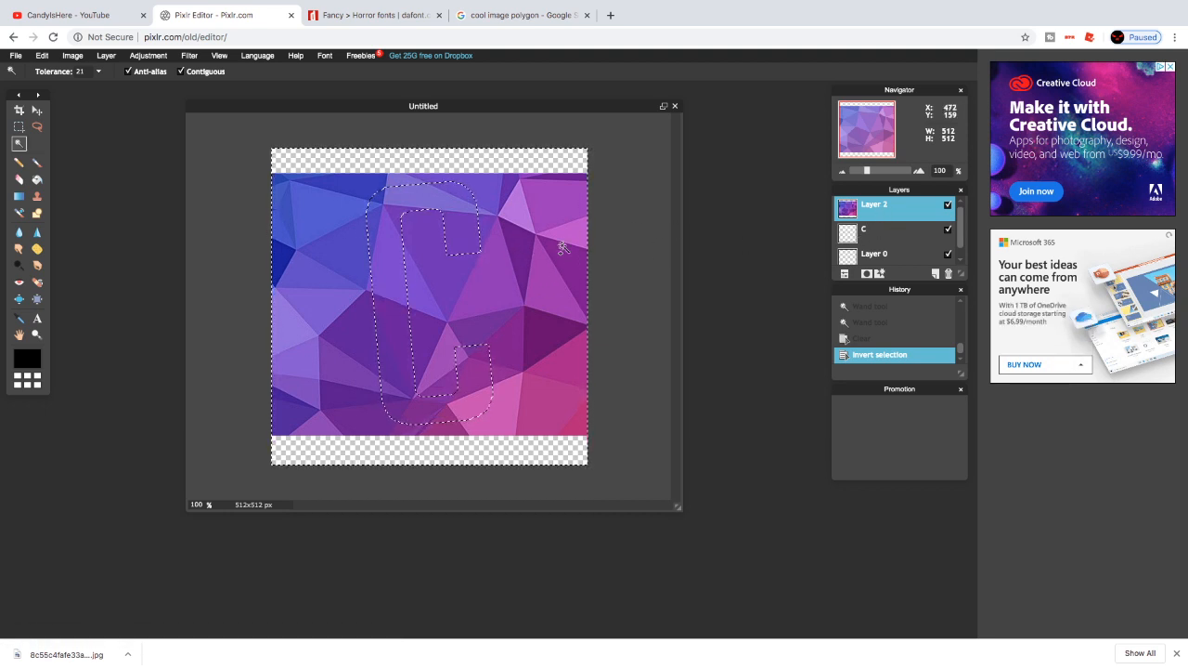
{"action": "key", "text": "Delete"}
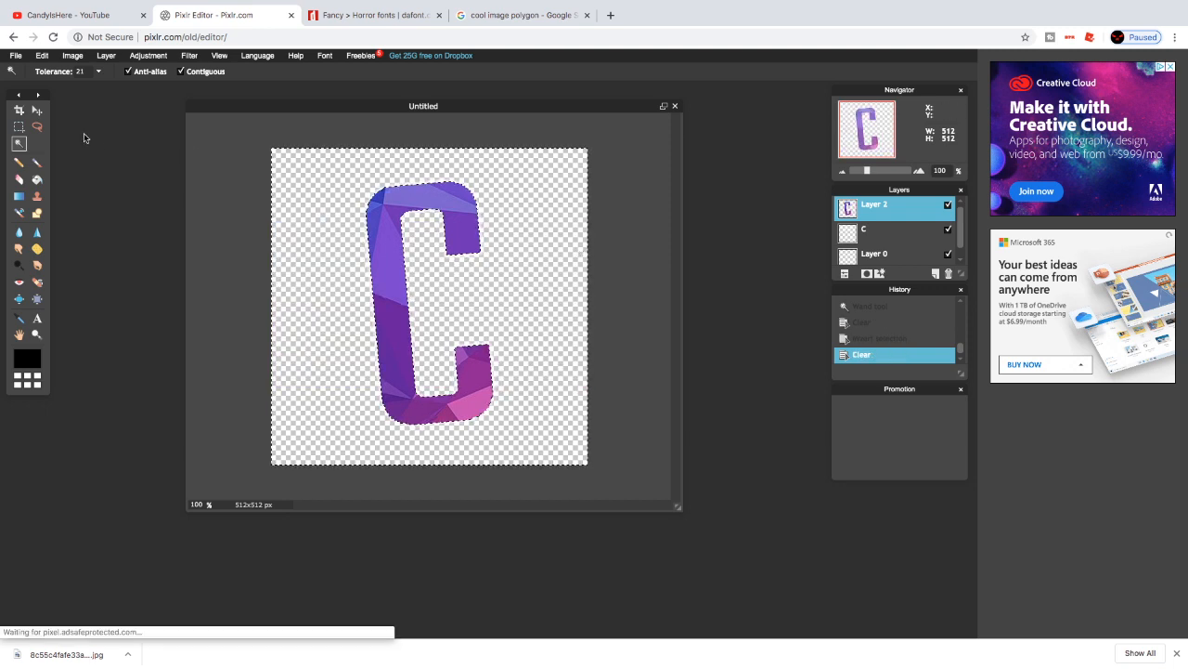
{"action": "left_click", "coordinate": [18, 127]}
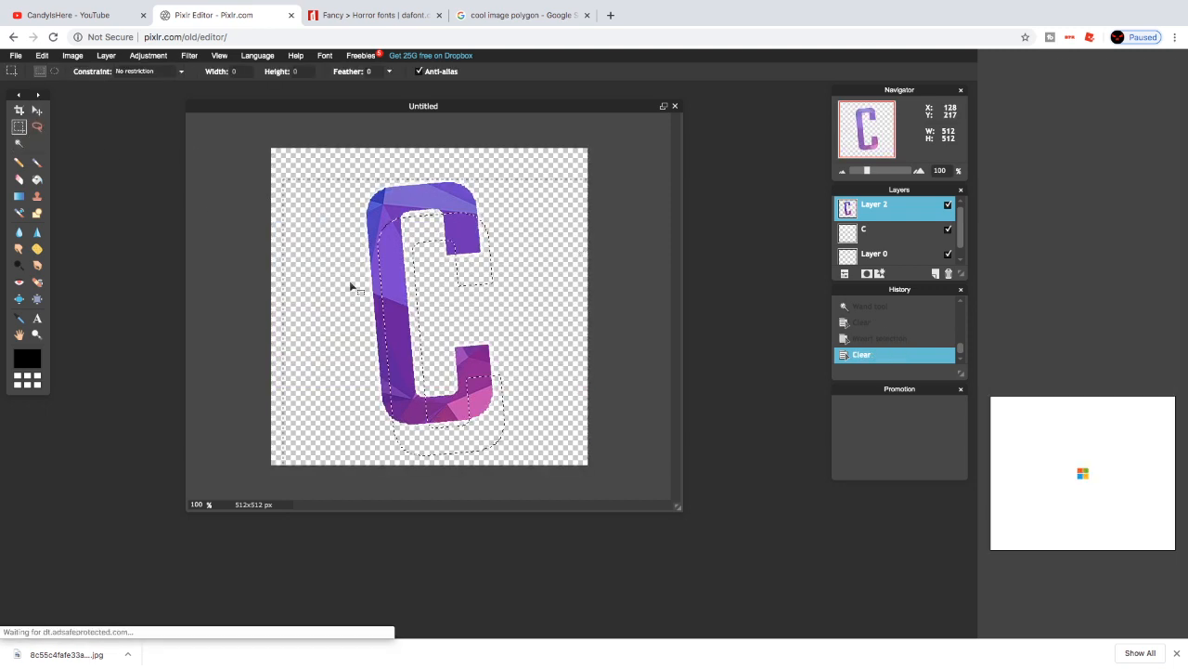
{"action": "left_click", "coordinate": [334, 232]}
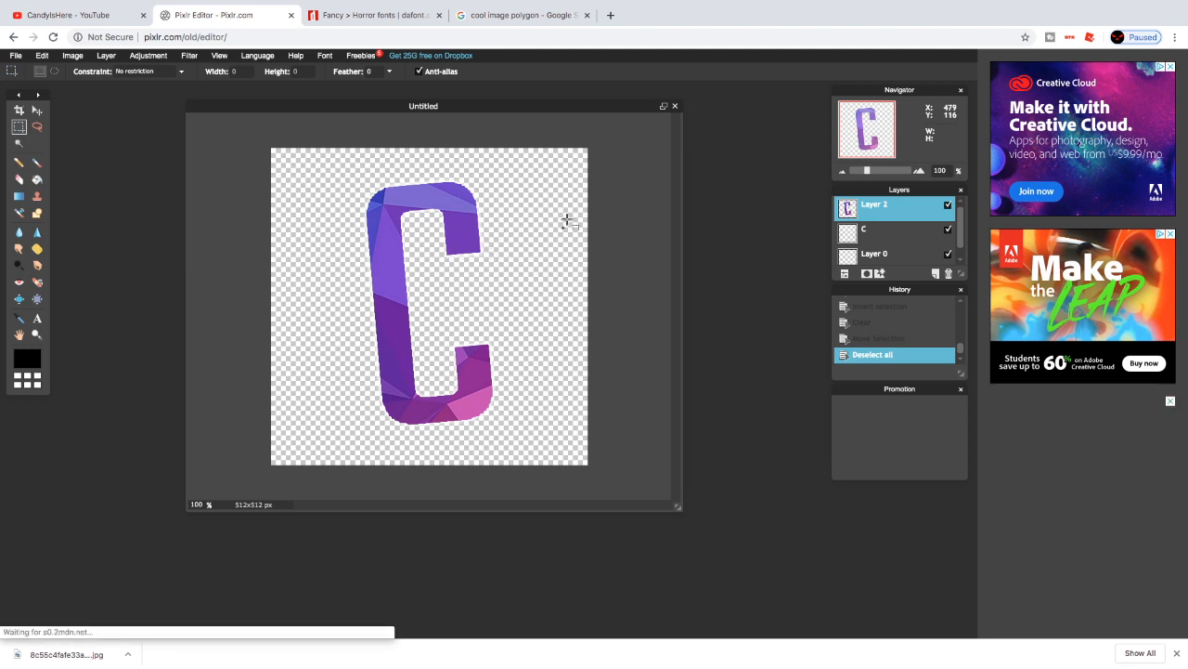
Add an outer glow layer style to Layer 2 with hardness 10 and size 17
{"action": "right_click", "coordinate": [877, 213]}
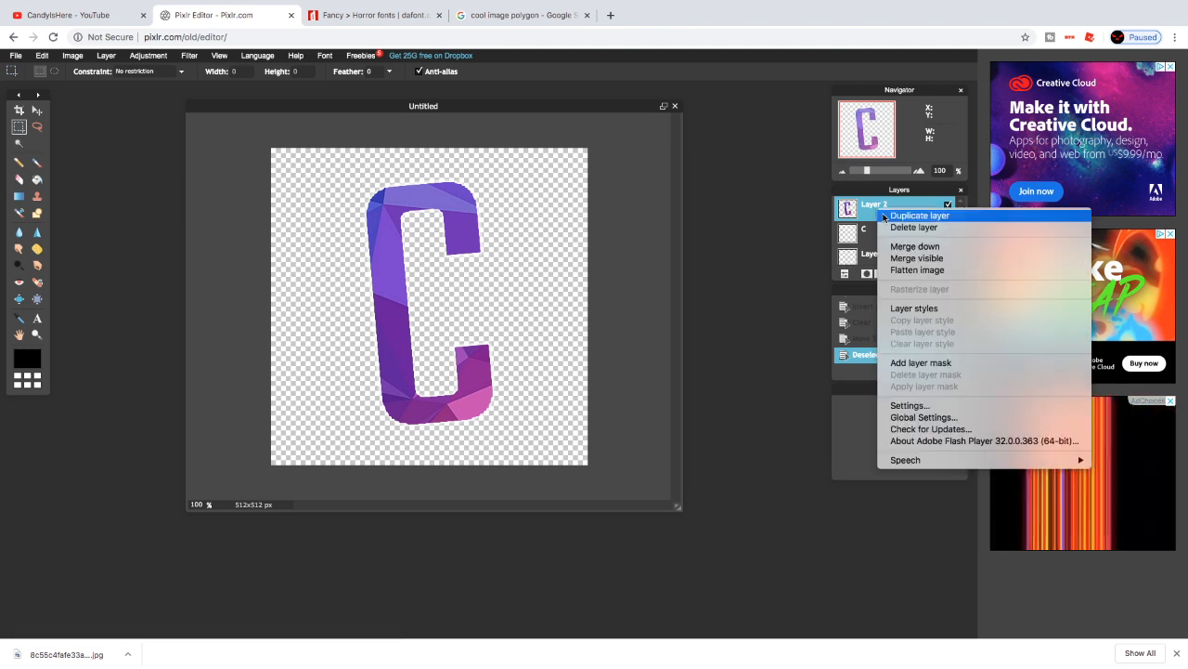
{"action": "left_click", "coordinate": [919, 310]}
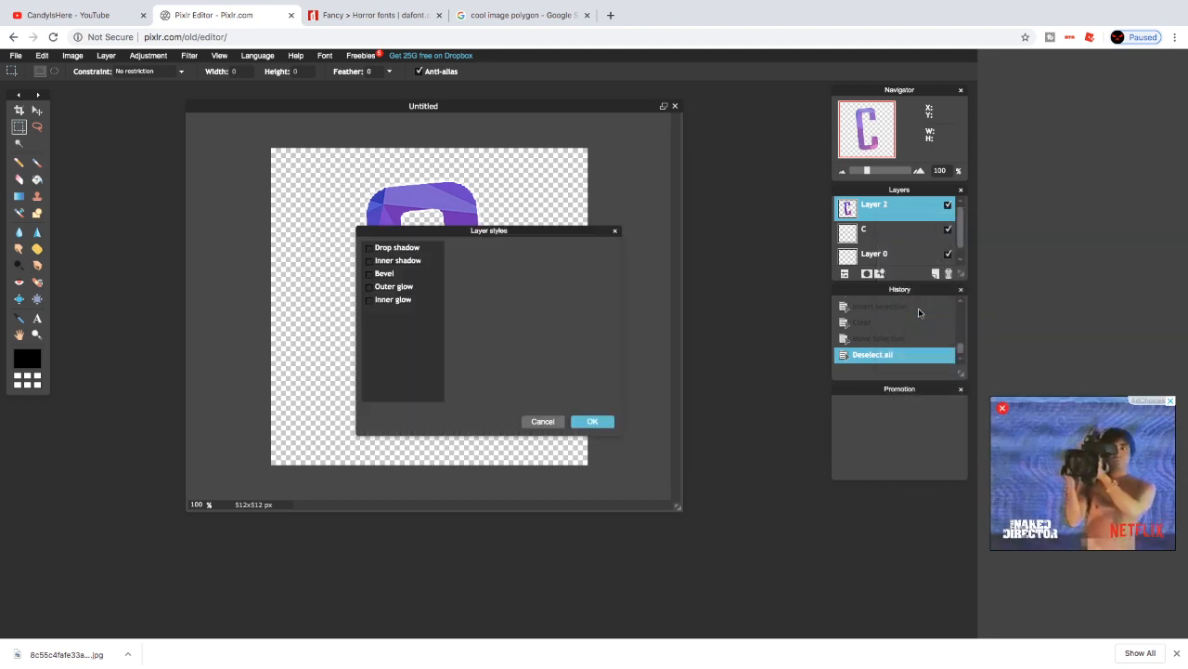
{"action": "left_click_drag", "start_coordinate": [490, 230], "coordinate": [702, 188]}
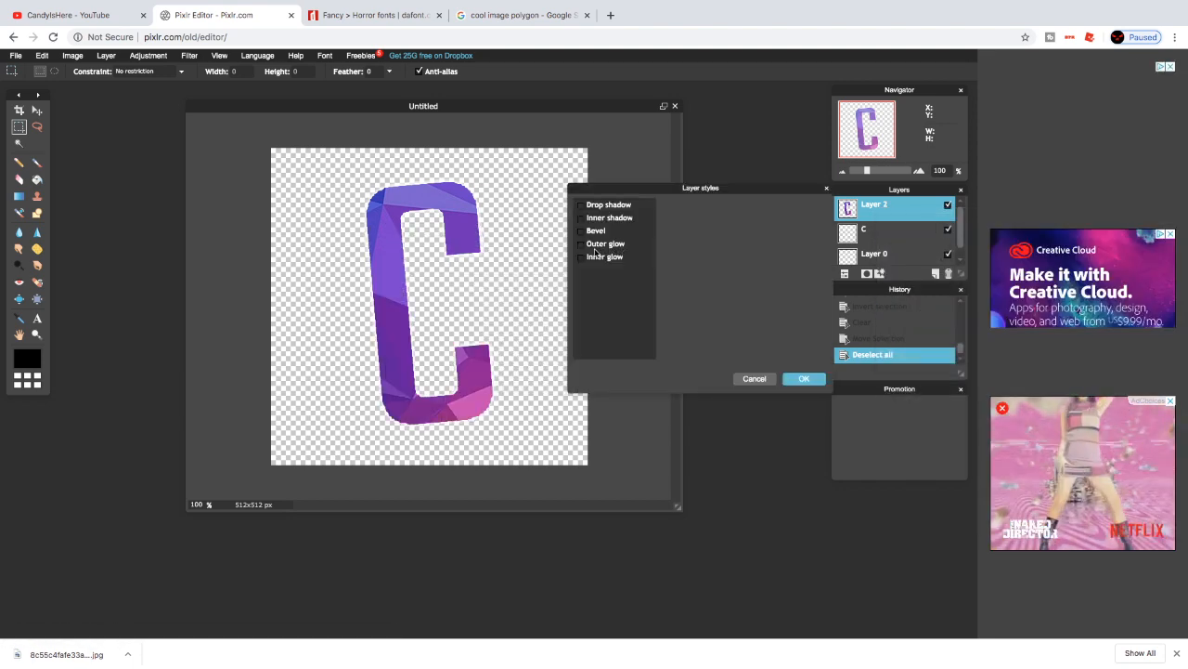
{"action": "left_click", "coordinate": [581, 245]}
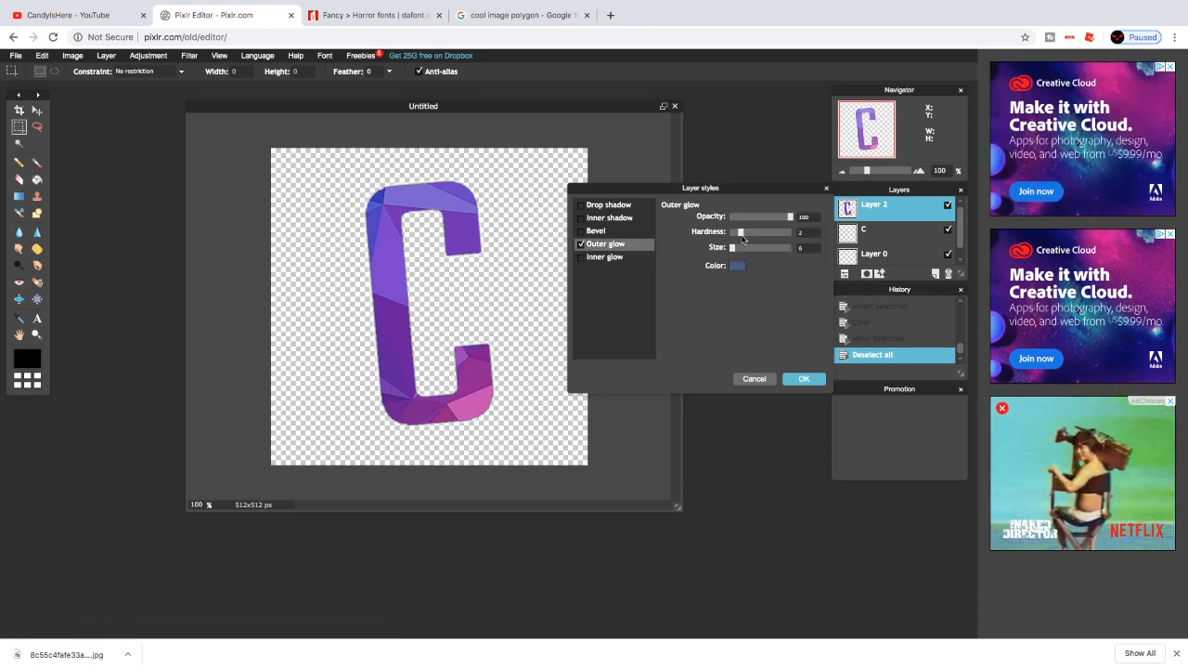
{"action": "left_click_drag", "start_coordinate": [733, 251], "coordinate": [740, 275]}
Set the outer glow's colour to black (000000)
{"action": "left_click", "coordinate": [737, 267]}
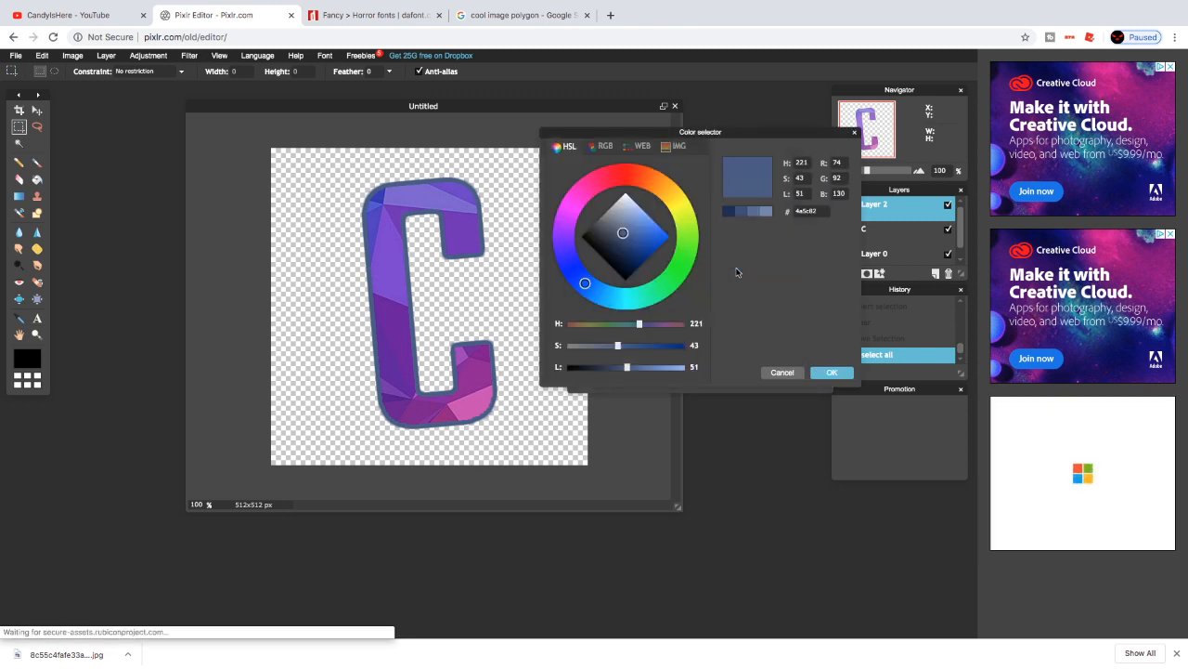
{"action": "left_click_drag", "start_coordinate": [630, 238], "coordinate": [626, 280]}
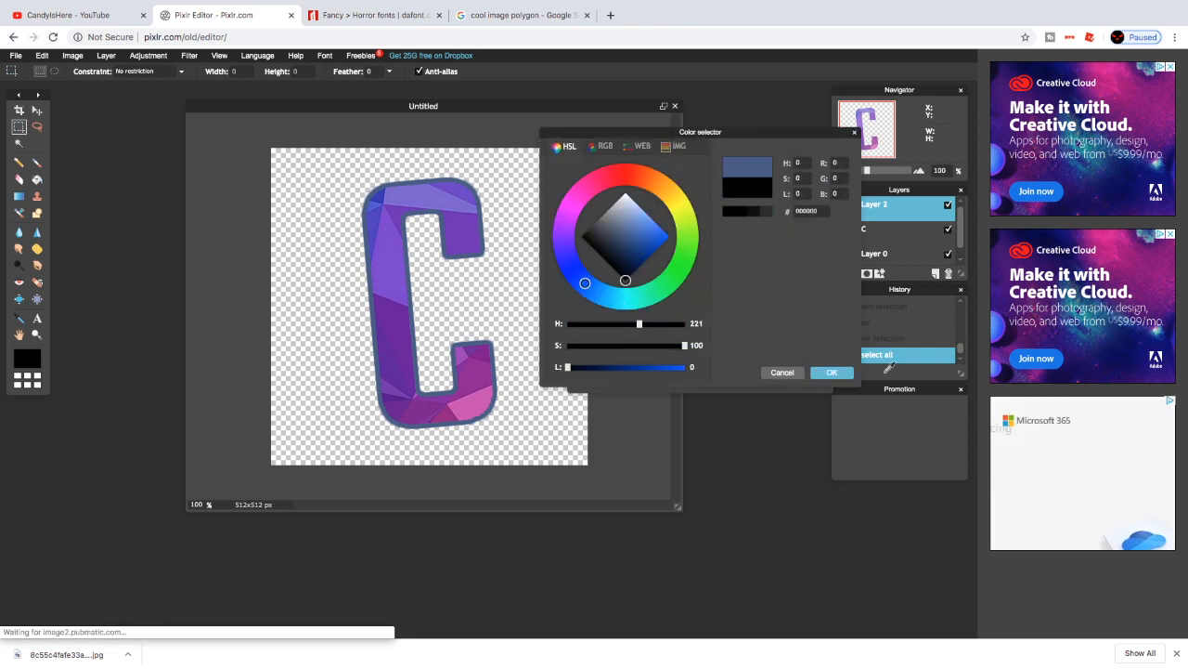
{"action": "left_click", "coordinate": [831, 371]}
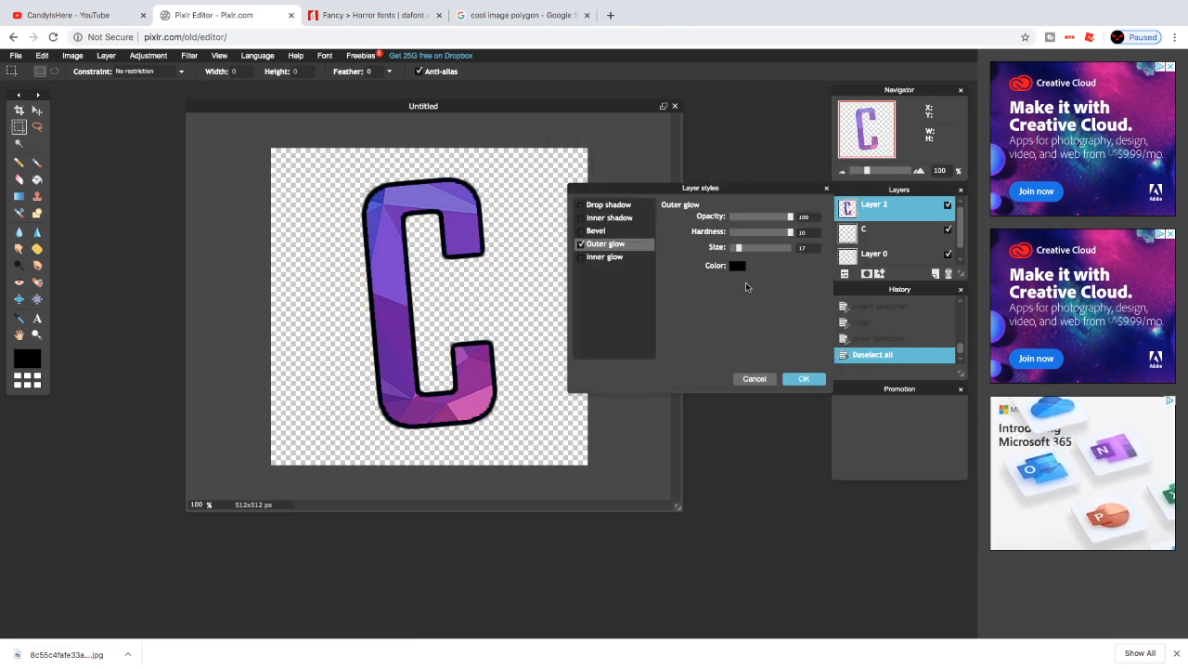
Set the outer glow's colour to white and its size to 12, and apply the layer style
{"action": "left_click", "coordinate": [738, 267]}
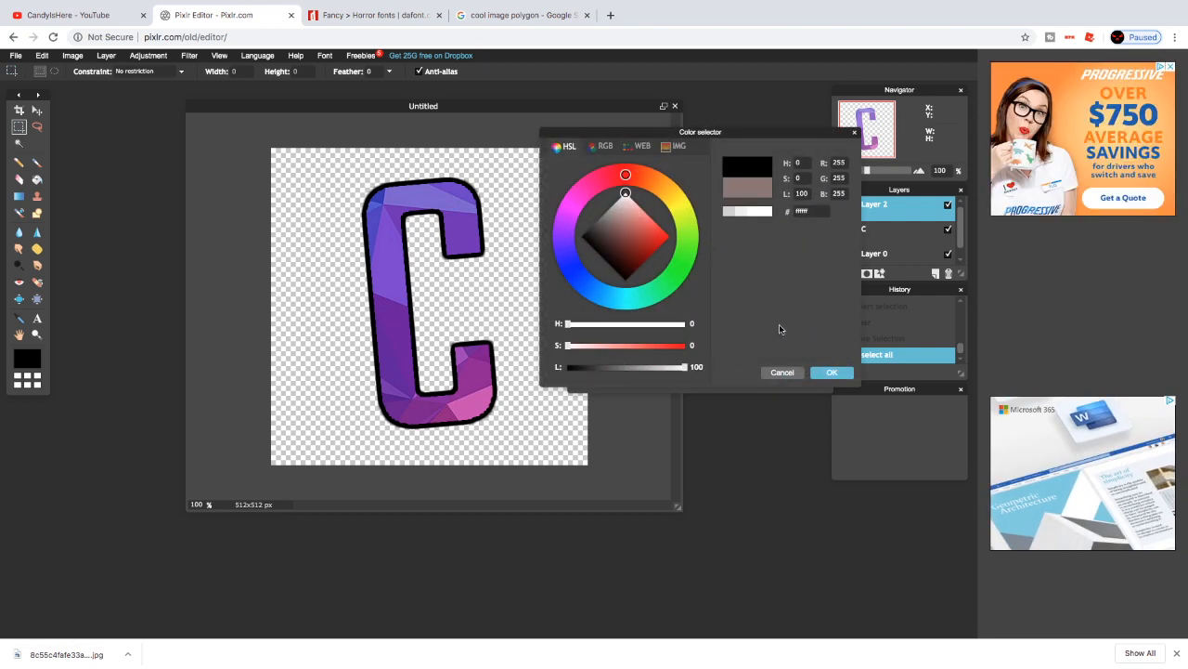
{"action": "left_click", "coordinate": [832, 371]}
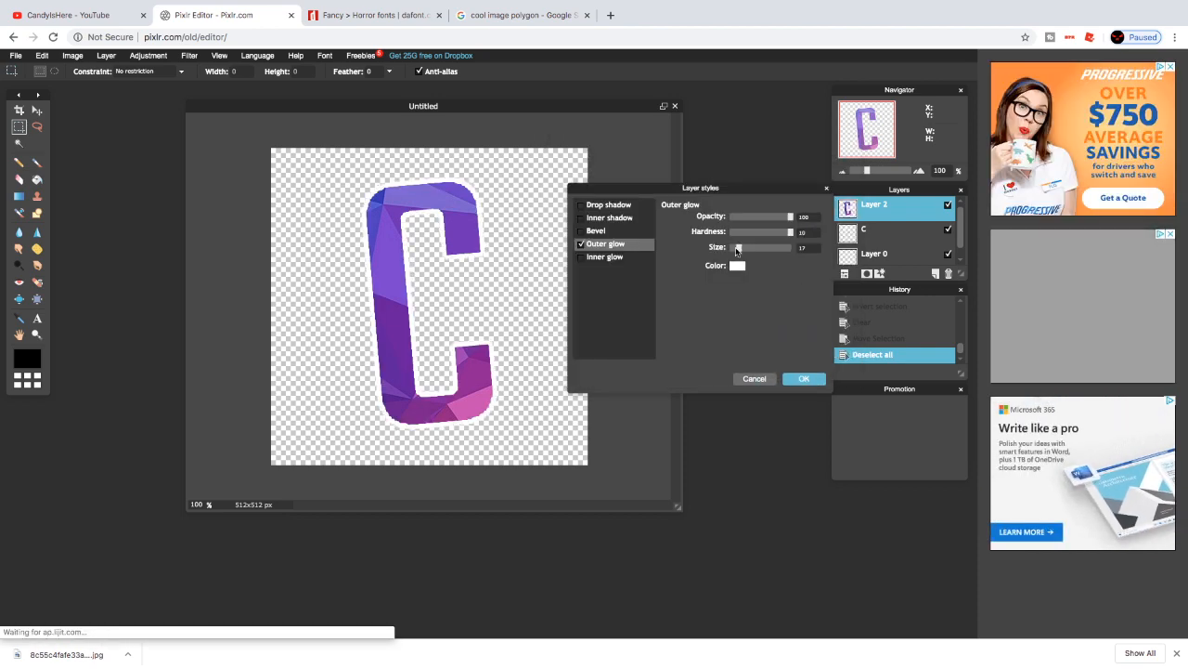
{"action": "left_click_drag", "start_coordinate": [736, 250], "coordinate": [734, 249]}
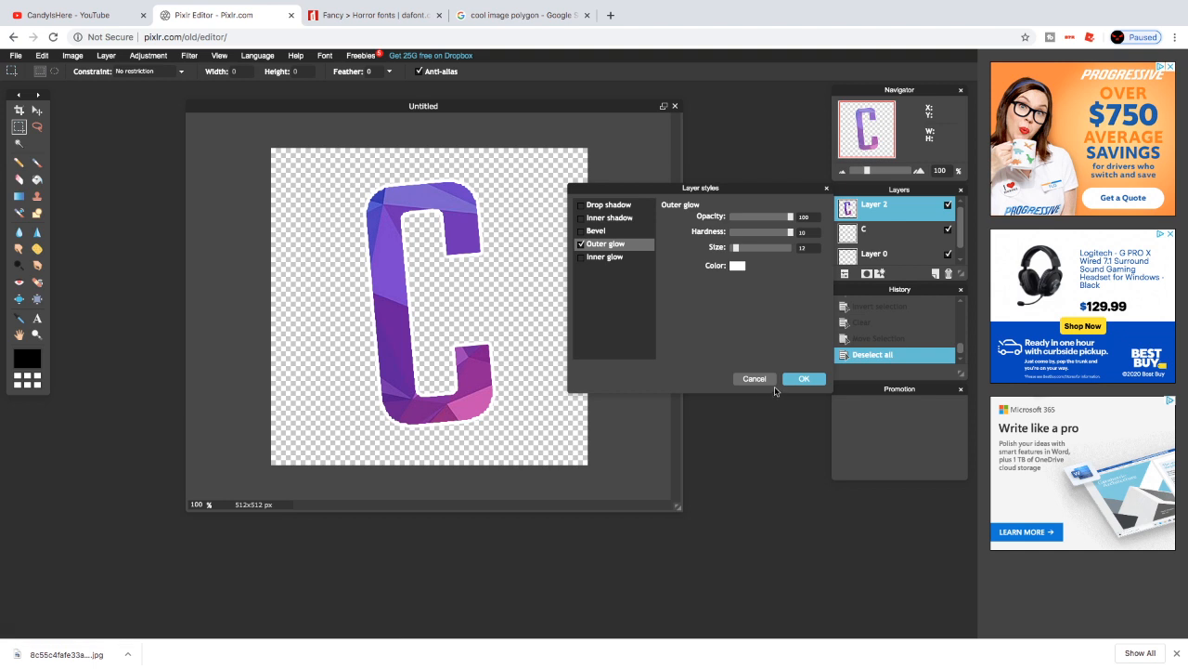
{"action": "left_click", "coordinate": [806, 380]}
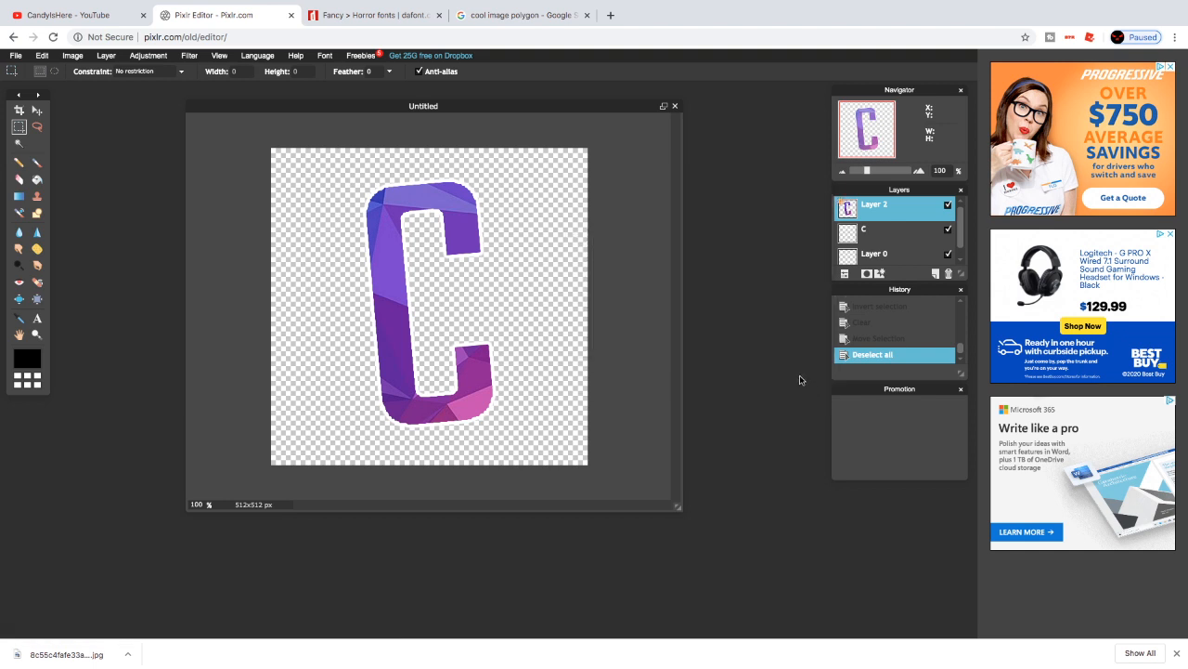
Switch to the Google Images results and search for "cool image space"
{"action": "left_click", "coordinate": [528, 16]}
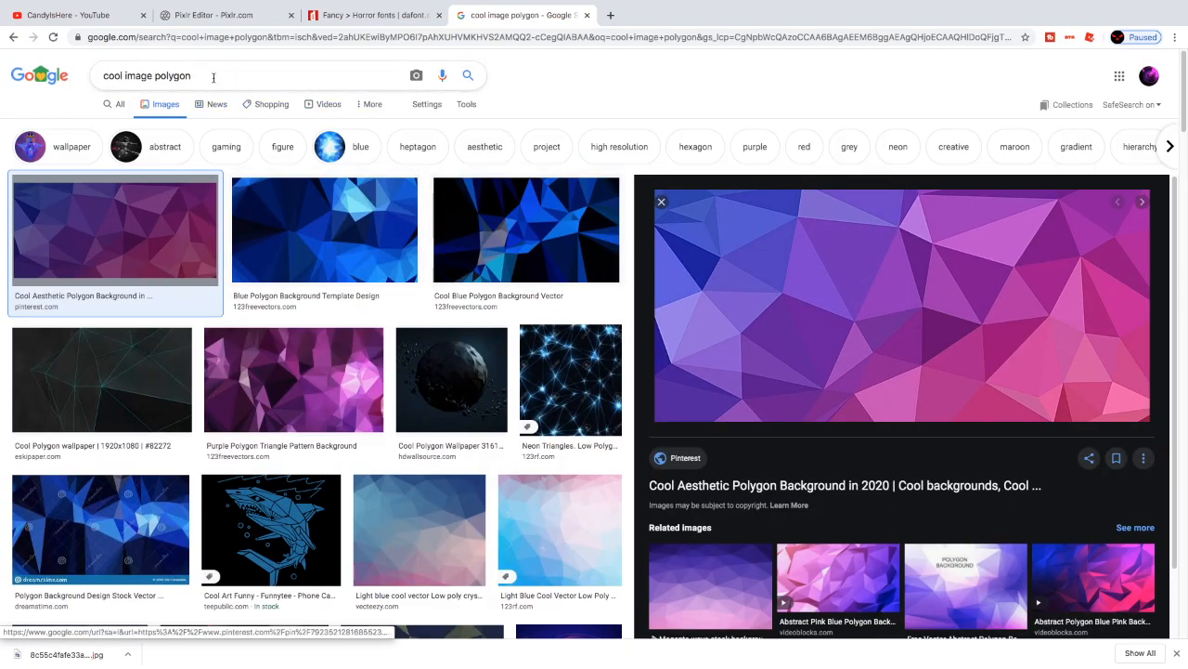
{"action": "key", "text": "BackSpace"}
{"action": "type", "text": "sp"}
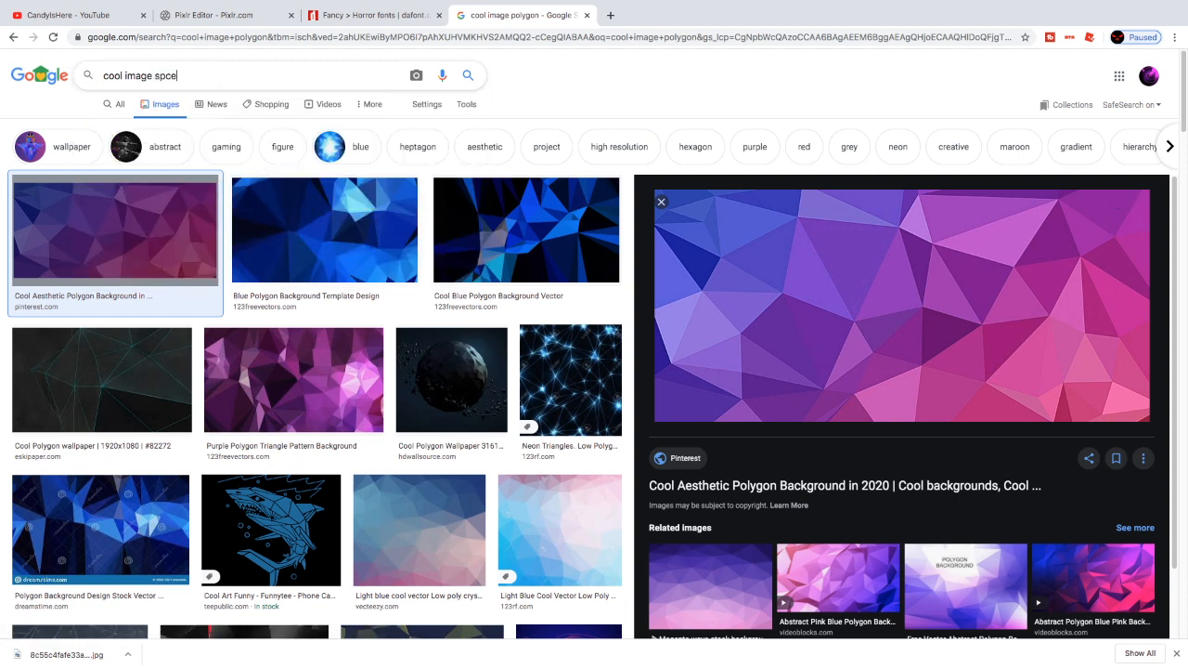
{"action": "type", "text": "ace"}
{"action": "key", "text": "Return"}
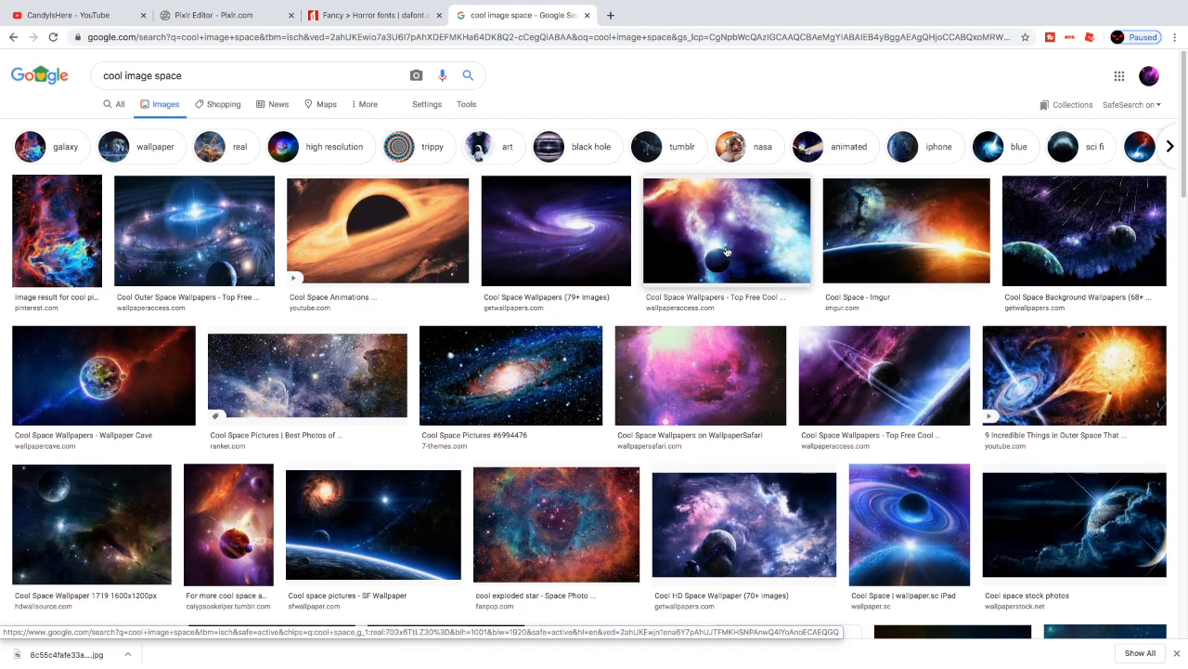
Save the WallpaperAccess image of the purple ringed planet to Downloads as the JPEG image 47152
{"action": "left_click", "coordinate": [864, 378]}
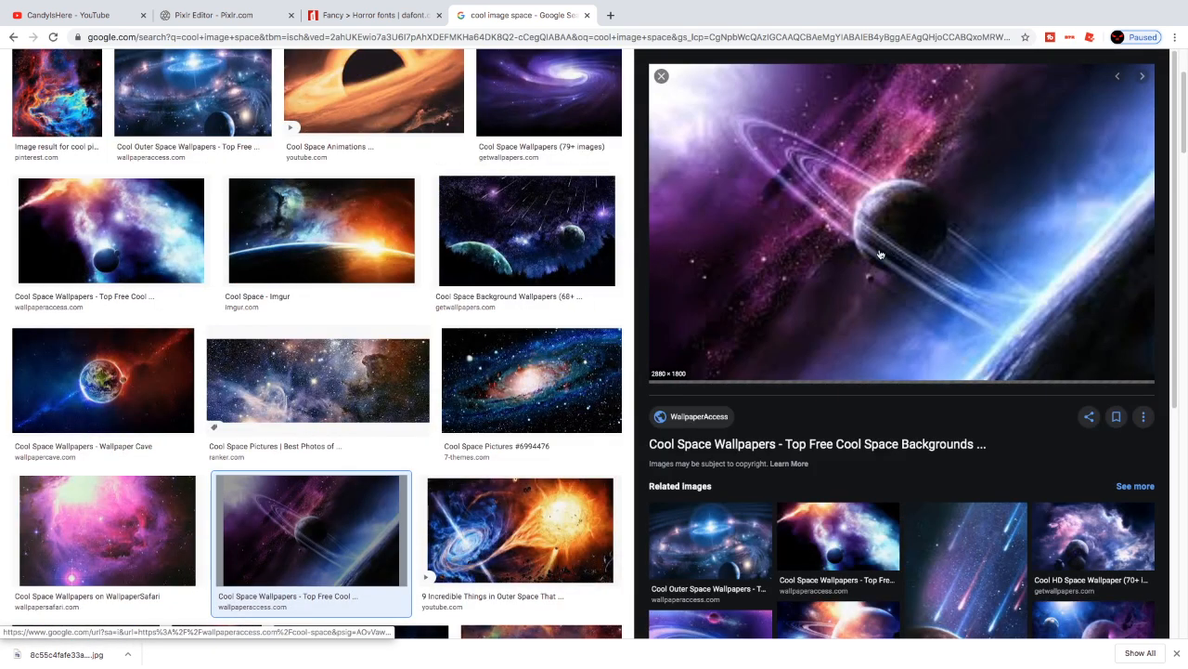
{"action": "right_click", "coordinate": [864, 258]}
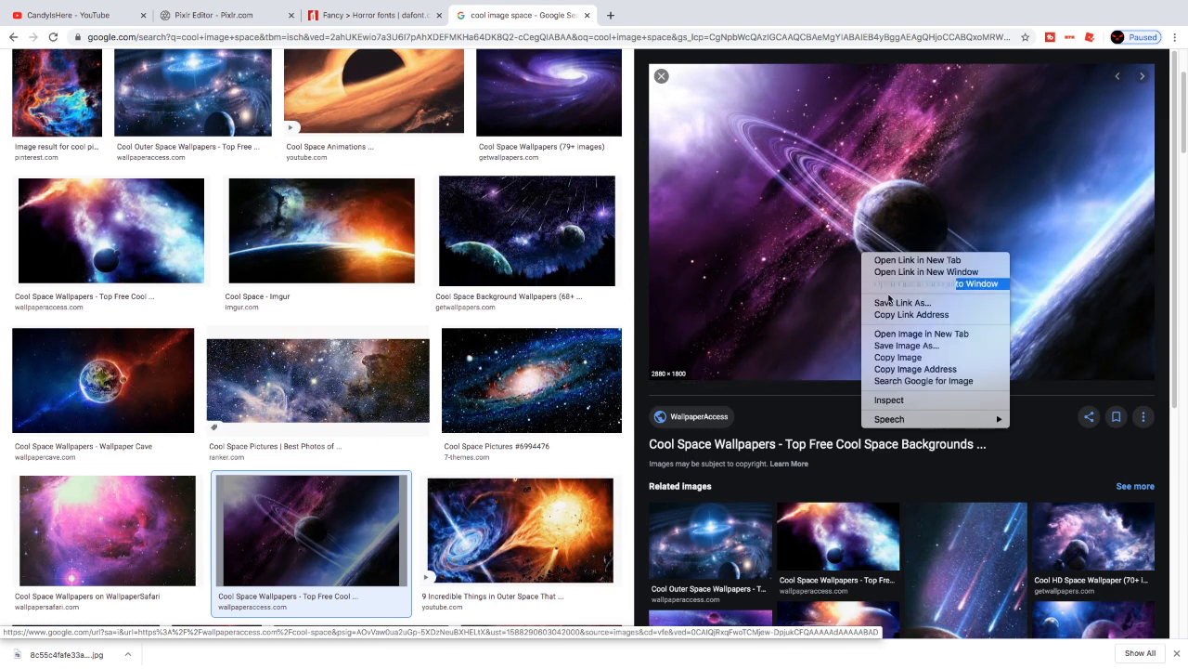
{"action": "left_click", "coordinate": [908, 339]}
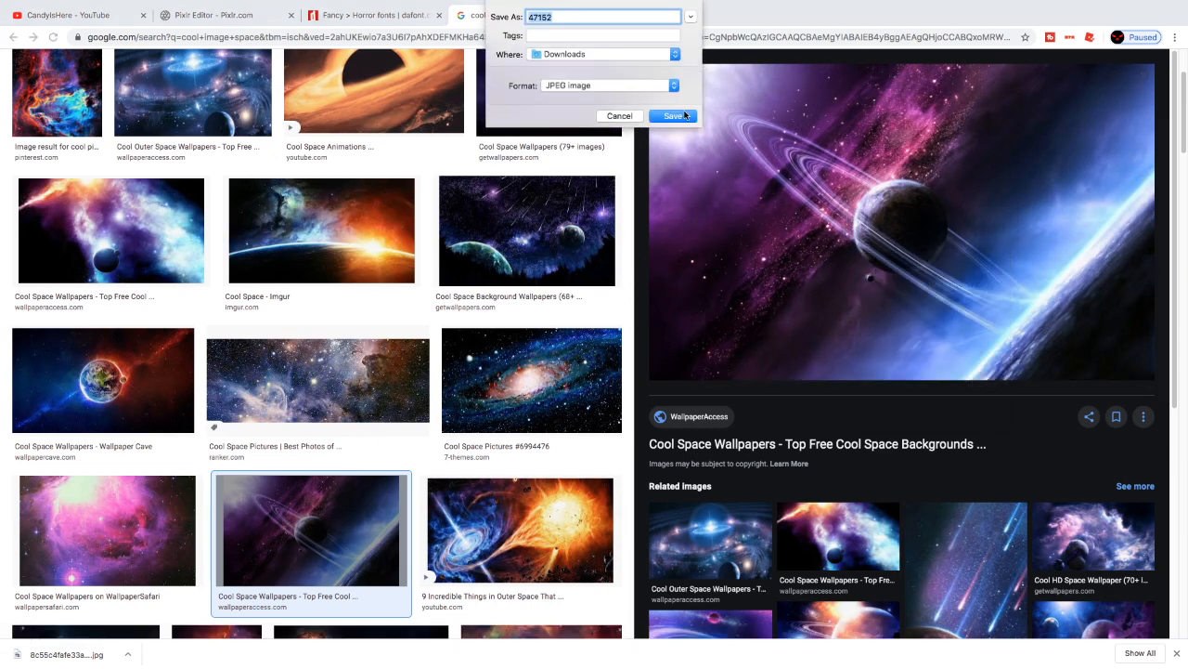
{"action": "key", "text": "Return"}
Switch back to Pixlr Editor and open 47152.jpg as a new layer in the logo
{"action": "left_click", "coordinate": [213, 15]}
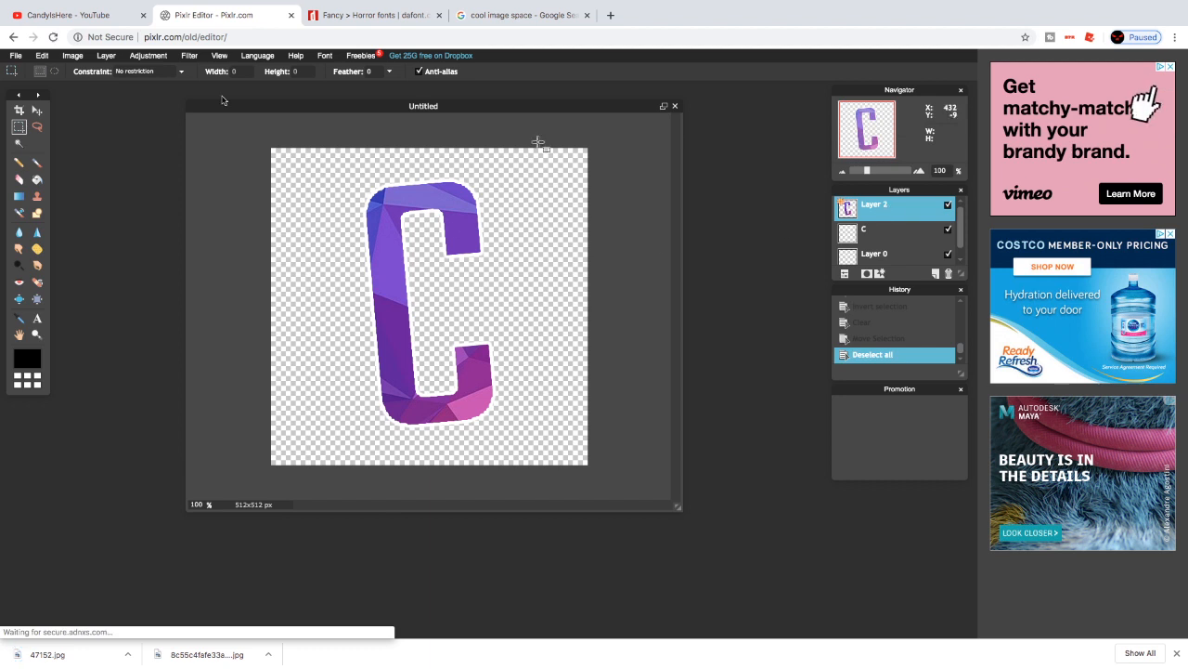
{"action": "left_click", "coordinate": [107, 56]}
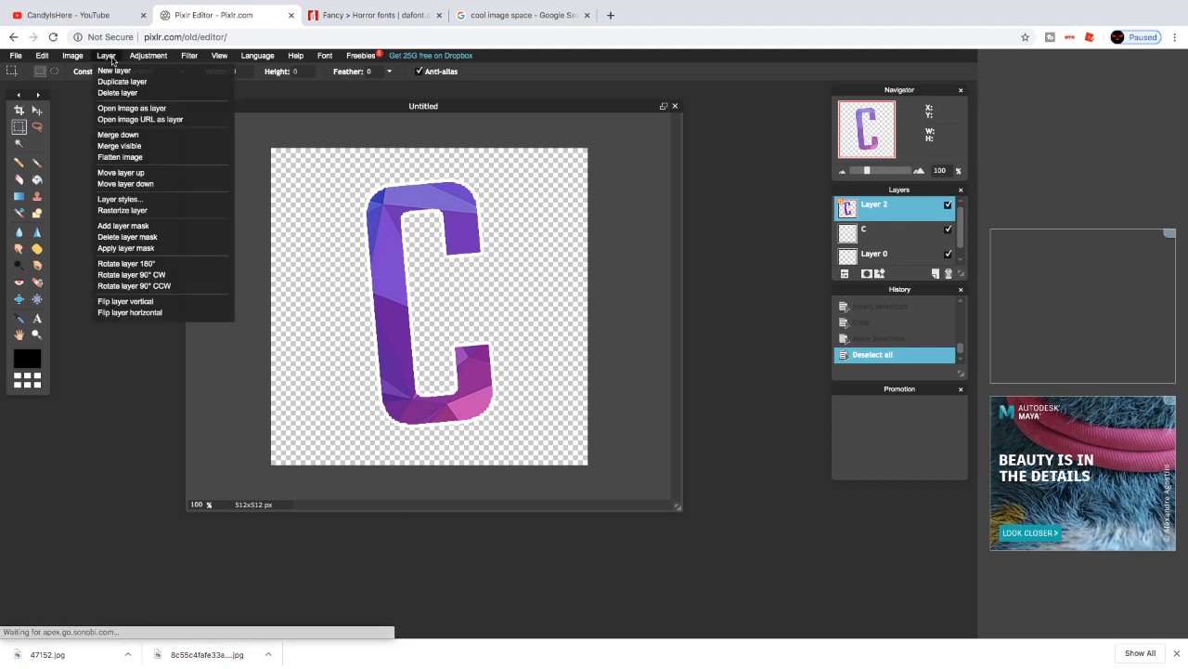
{"action": "left_click", "coordinate": [154, 110]}
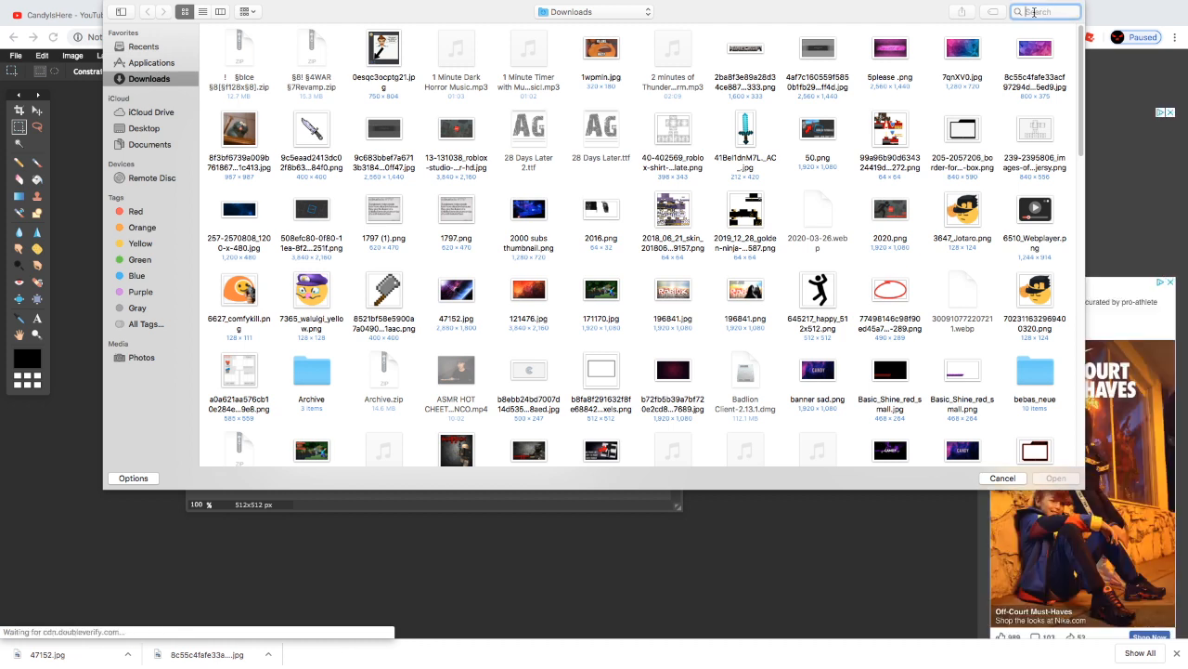
{"action": "type", "text": "47152"}
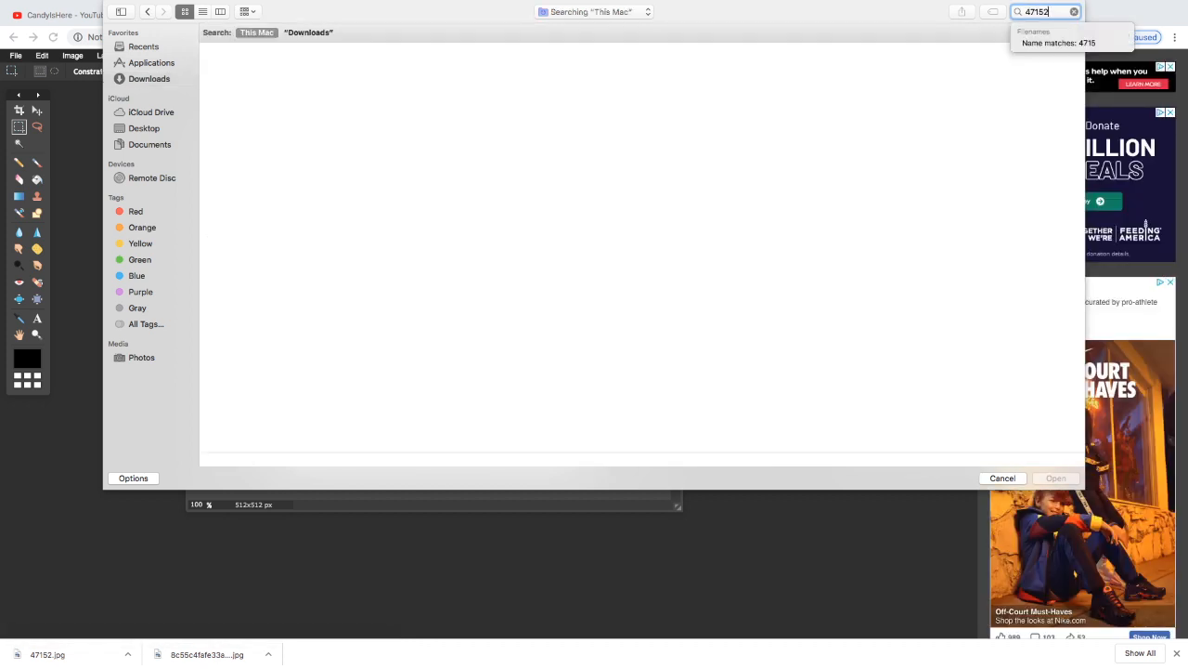
{"action": "left_click", "coordinate": [233, 82]}
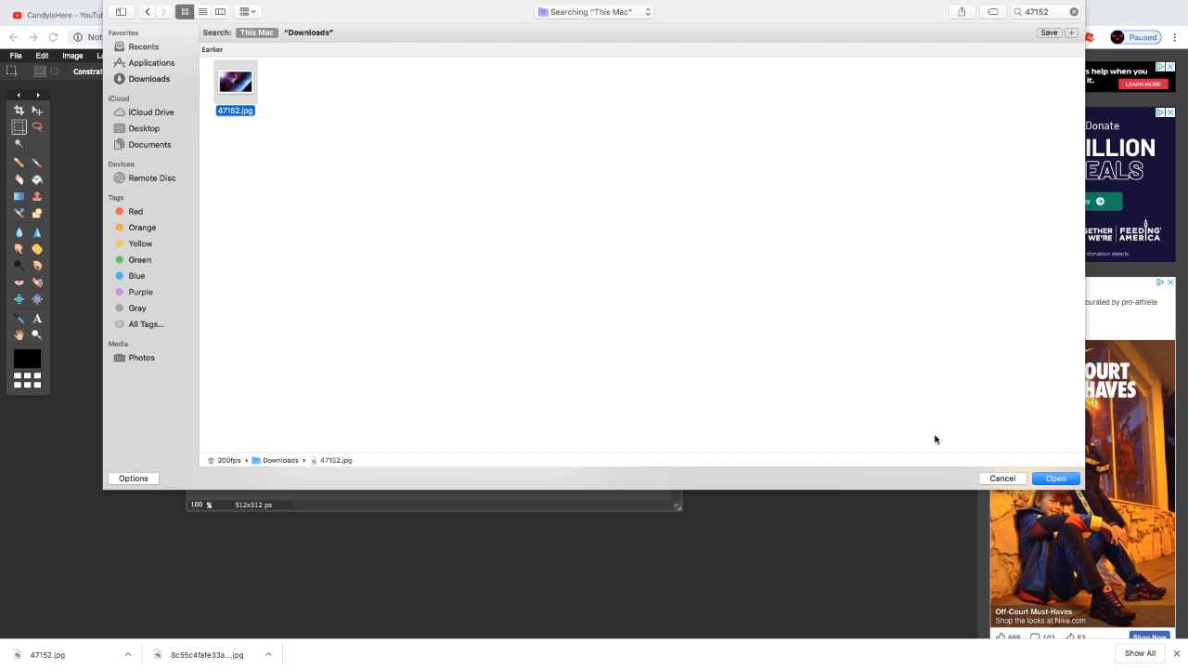
{"action": "left_click", "coordinate": [1055, 478]}
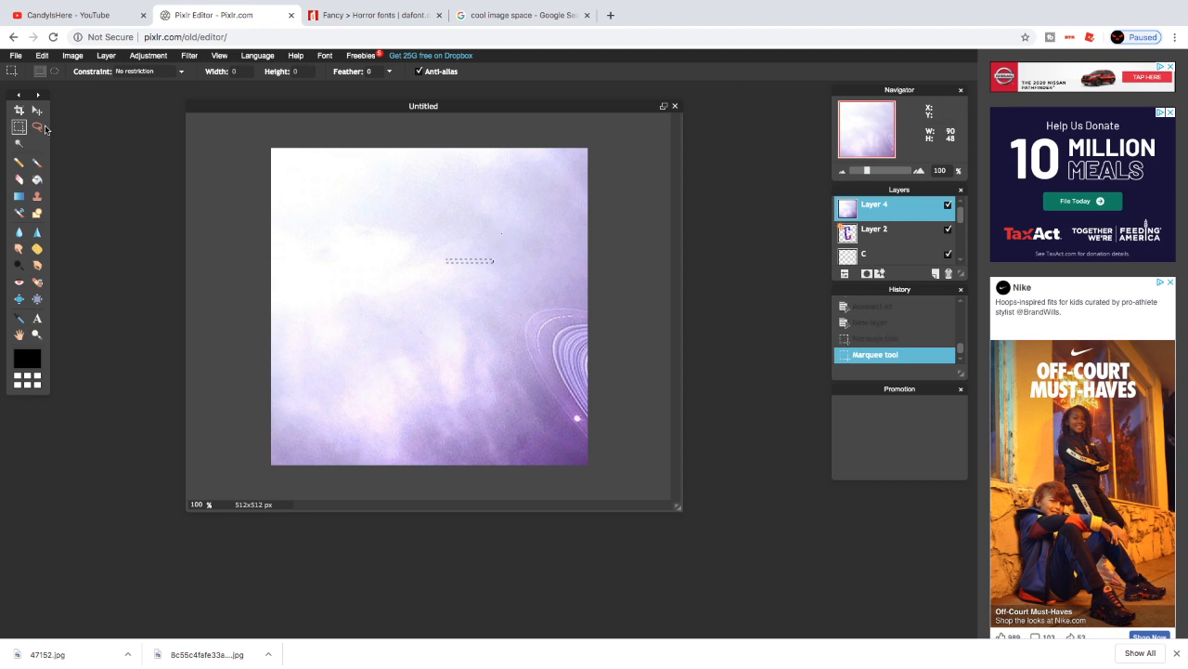
Try moving the space image, and revert the history to before the stray marquee selections
{"action": "left_click", "coordinate": [39, 112]}
{"action": "left_click_drag", "start_coordinate": [473, 261], "coordinate": [476, 267]}
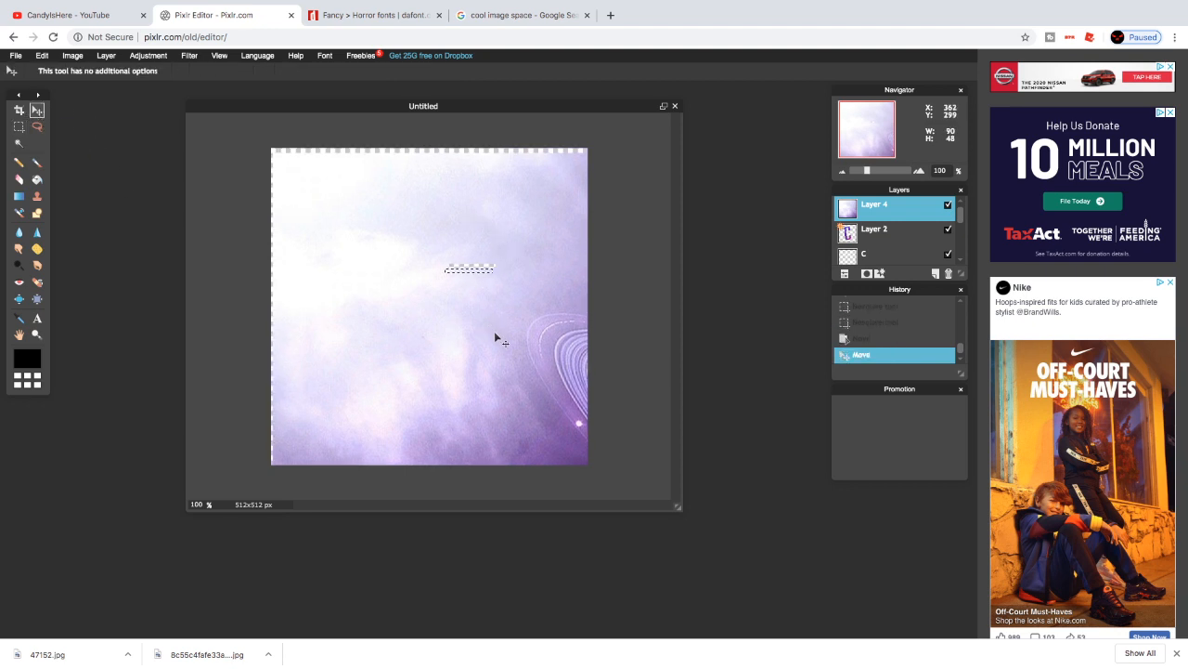
{"action": "left_click", "coordinate": [882, 338]}
{"action": "left_click", "coordinate": [868, 323]}
{"action": "left_click", "coordinate": [875, 307]}
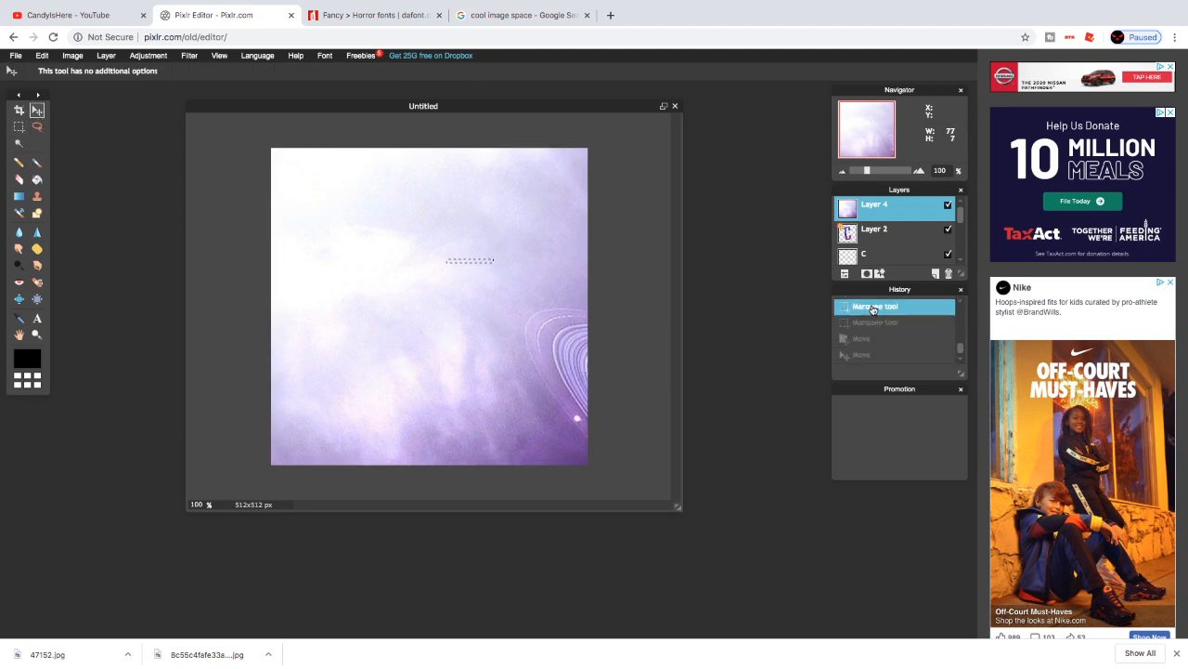
{"action": "left_click", "coordinate": [872, 318]}
{"action": "left_click", "coordinate": [873, 318]}
Move the space image until the planet's rings fill the canvas with its edge in the lower-right corner, and place Layer 4 beneath Layer 2
{"action": "left_click_drag", "start_coordinate": [440, 239], "coordinate": [253, 195]}
{"action": "left_click_drag", "start_coordinate": [464, 292], "coordinate": [317, 250]}
{"action": "left_click_drag", "start_coordinate": [436, 307], "coordinate": [269, 222]}
{"action": "left_click_drag", "start_coordinate": [465, 353], "coordinate": [323, 238]}
{"action": "left_click_drag", "start_coordinate": [475, 304], "coordinate": [471, 231]}
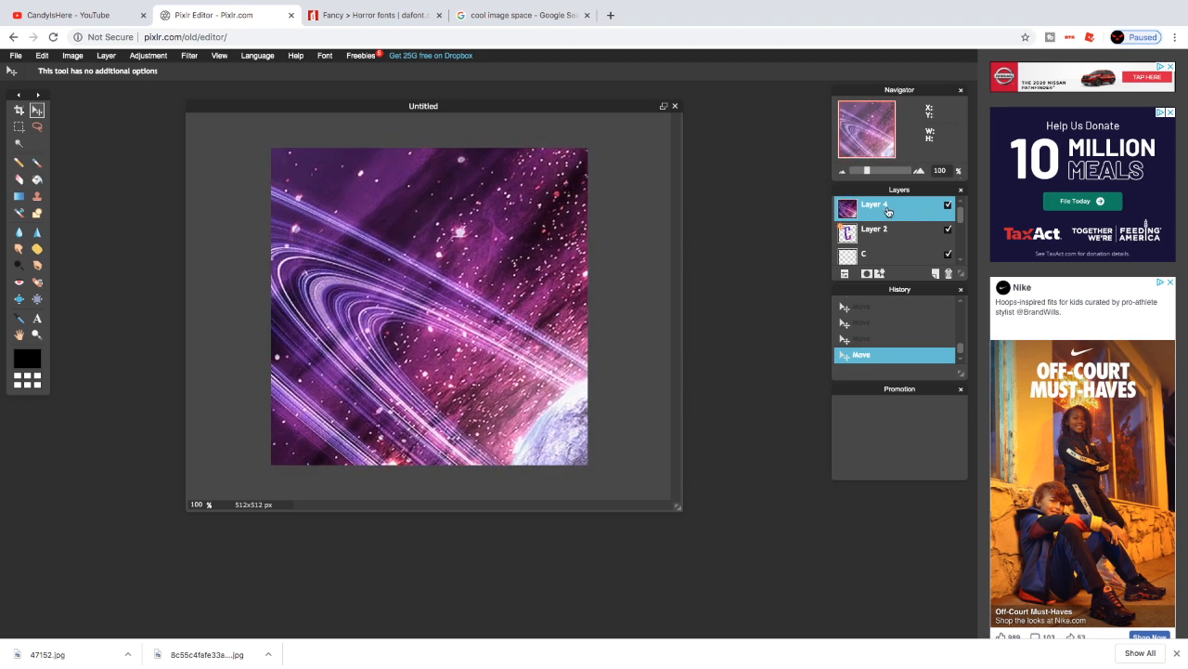
{"action": "left_click_drag", "start_coordinate": [888, 212], "coordinate": [884, 239]}
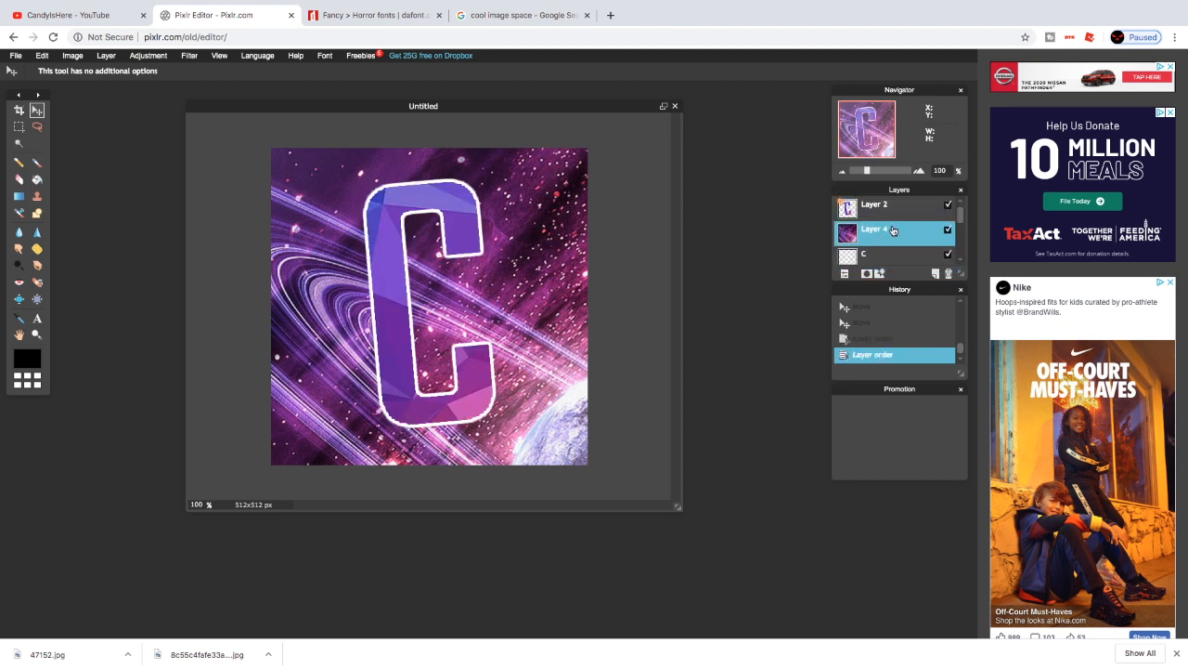
Delete the empty C layer
{"action": "scroll", "coordinate": [882, 240], "scroll_direction": "down", "scroll_amount": 1}
{"action": "left_click", "coordinate": [867, 254]}
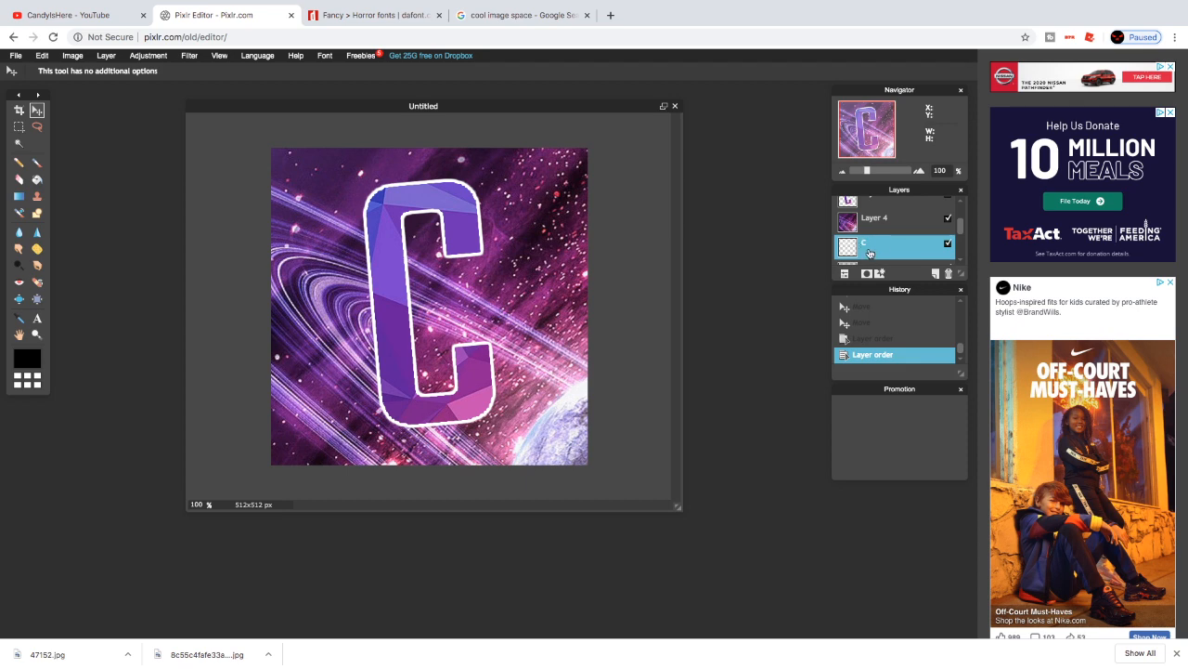
{"action": "right_click", "coordinate": [869, 252]}
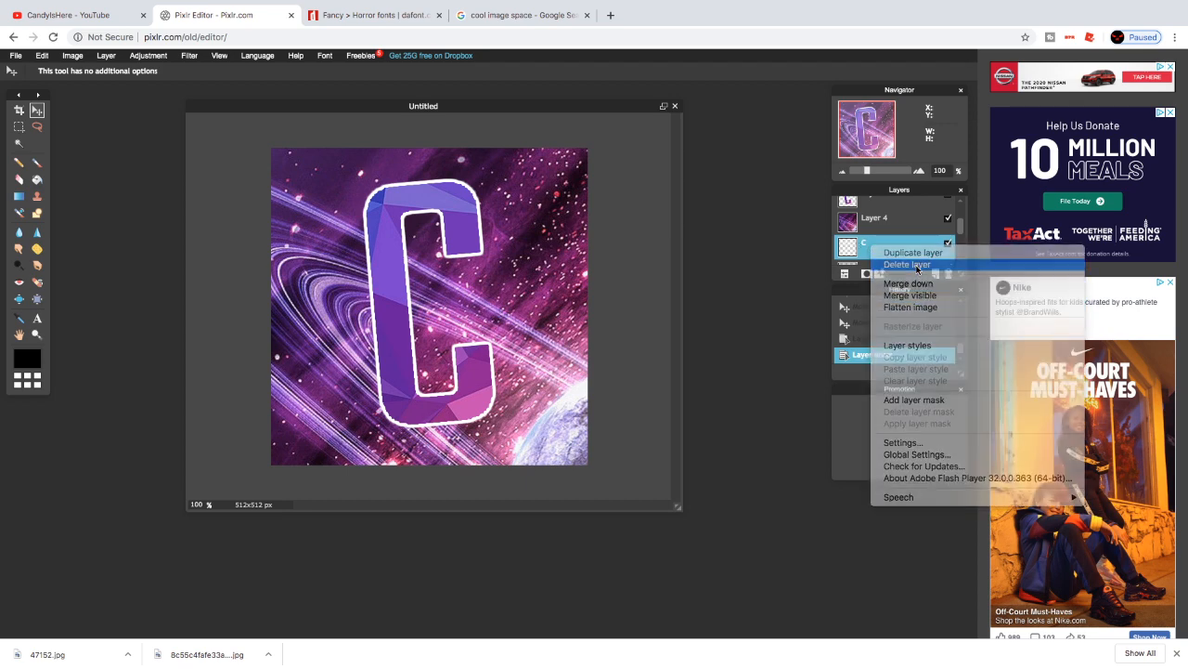
{"action": "left_click", "coordinate": [907, 265]}
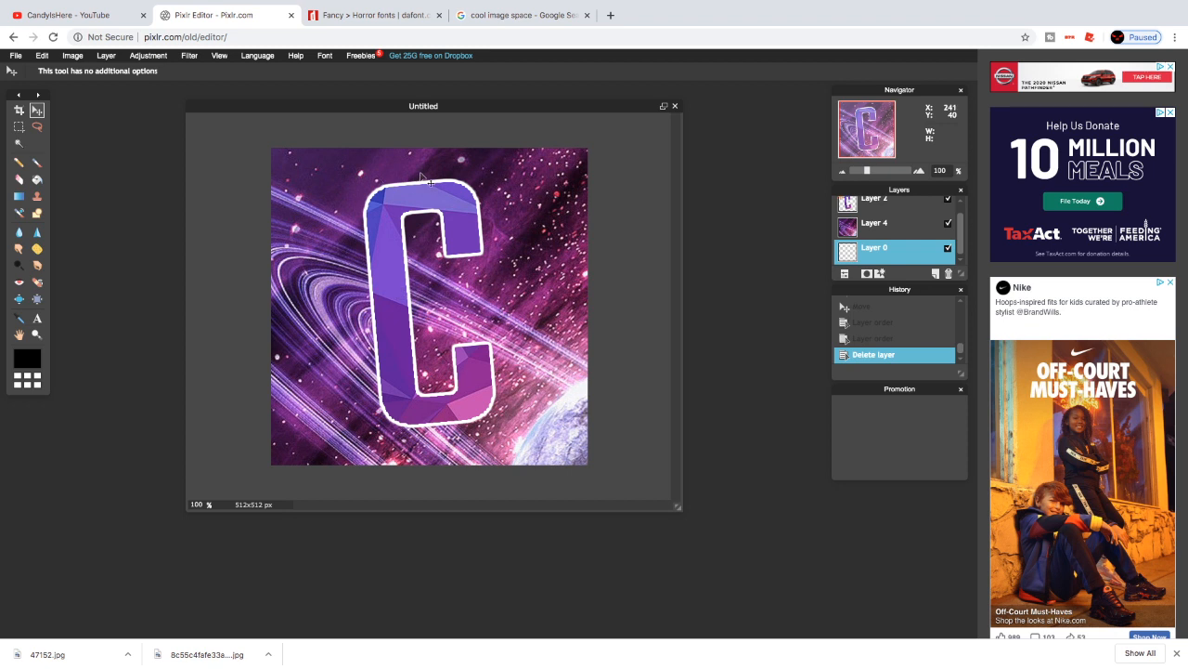
Free-transform Layer 4 to shrink the space image, keeping the canvas covered and placing the dark planet behind the C's opening
{"action": "left_click", "coordinate": [865, 230]}
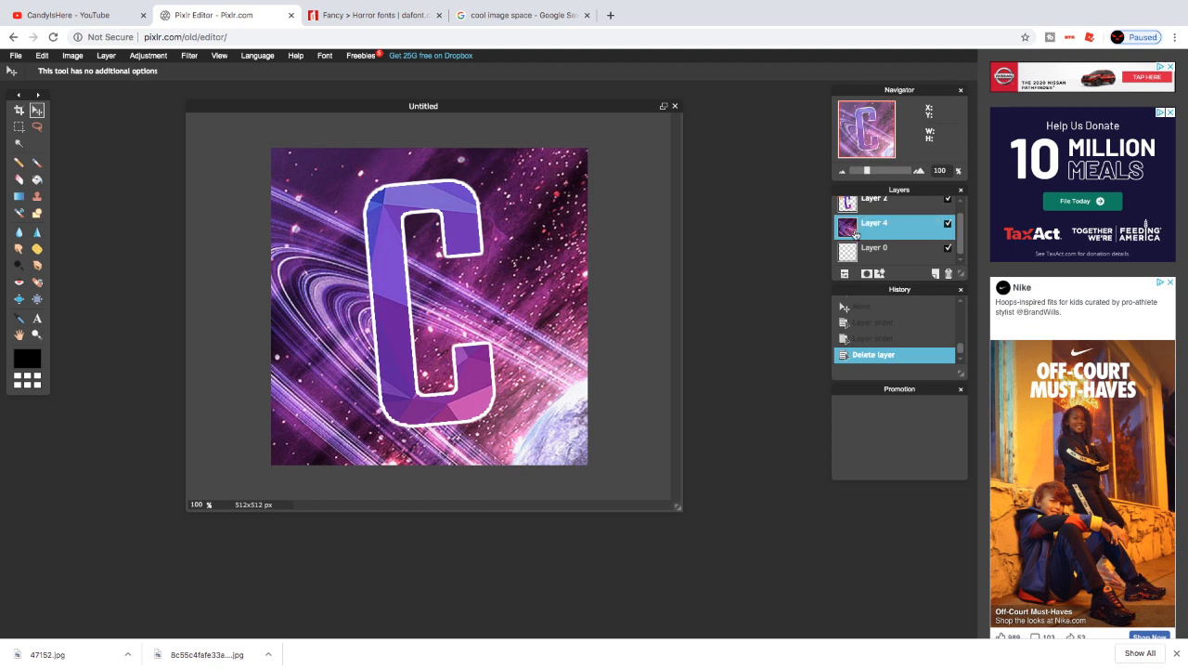
{"action": "left_click", "coordinate": [47, 56]}
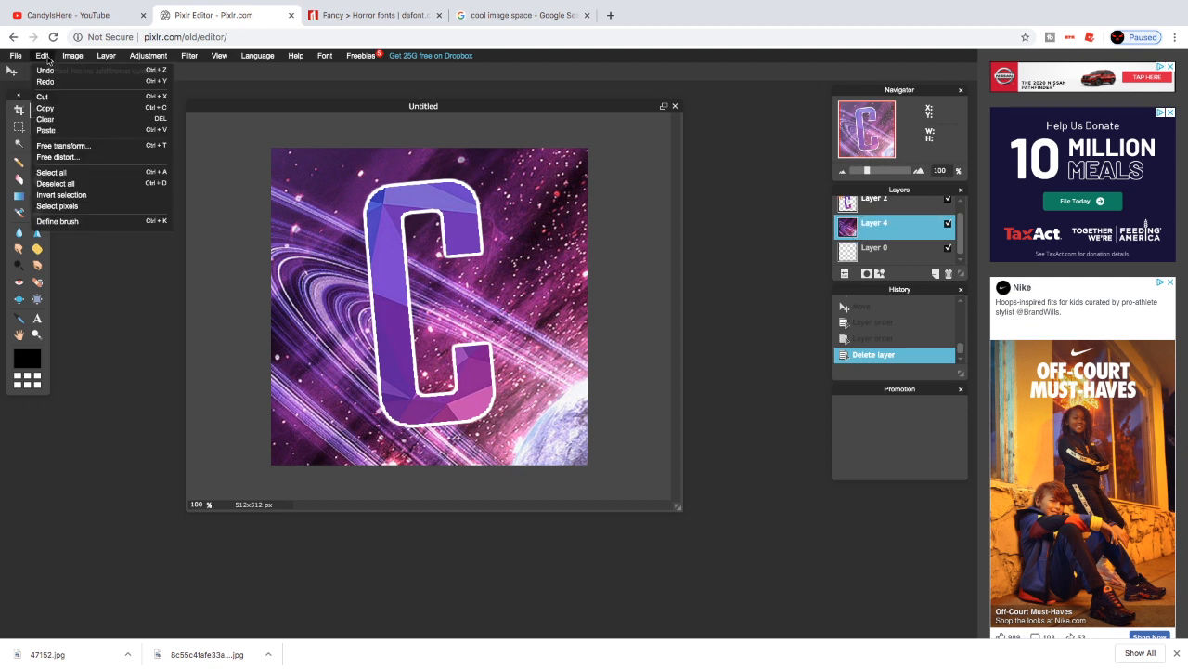
{"action": "left_click", "coordinate": [79, 148]}
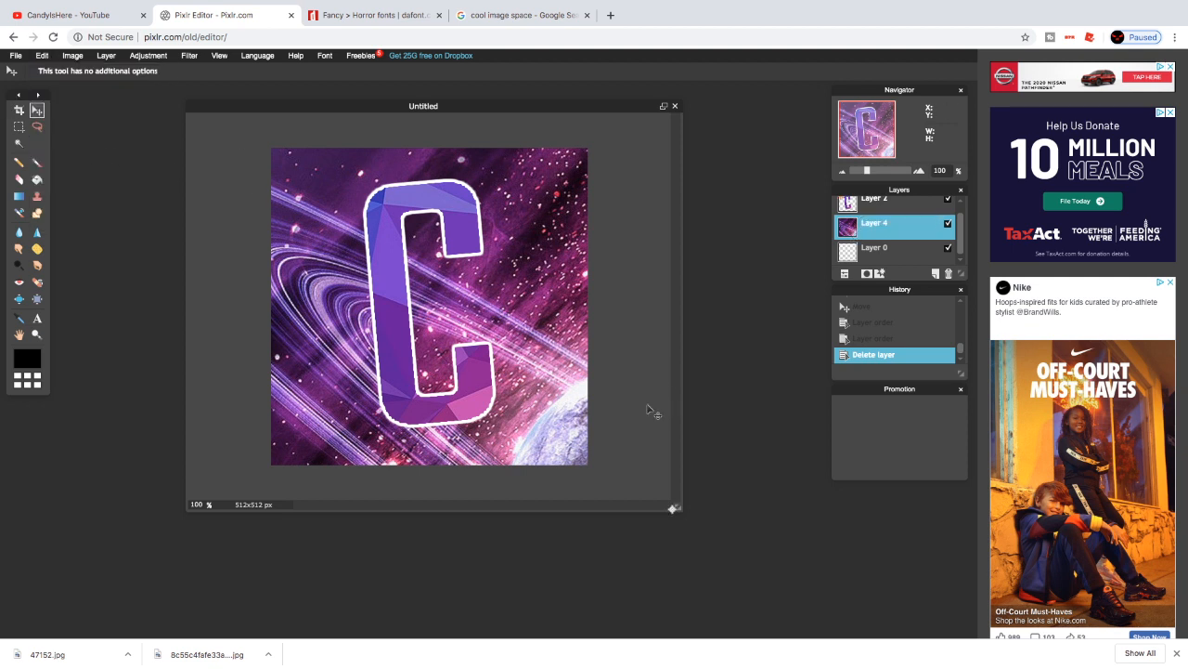
{"action": "left_click_drag", "start_coordinate": [672, 508], "coordinate": [286, 208]}
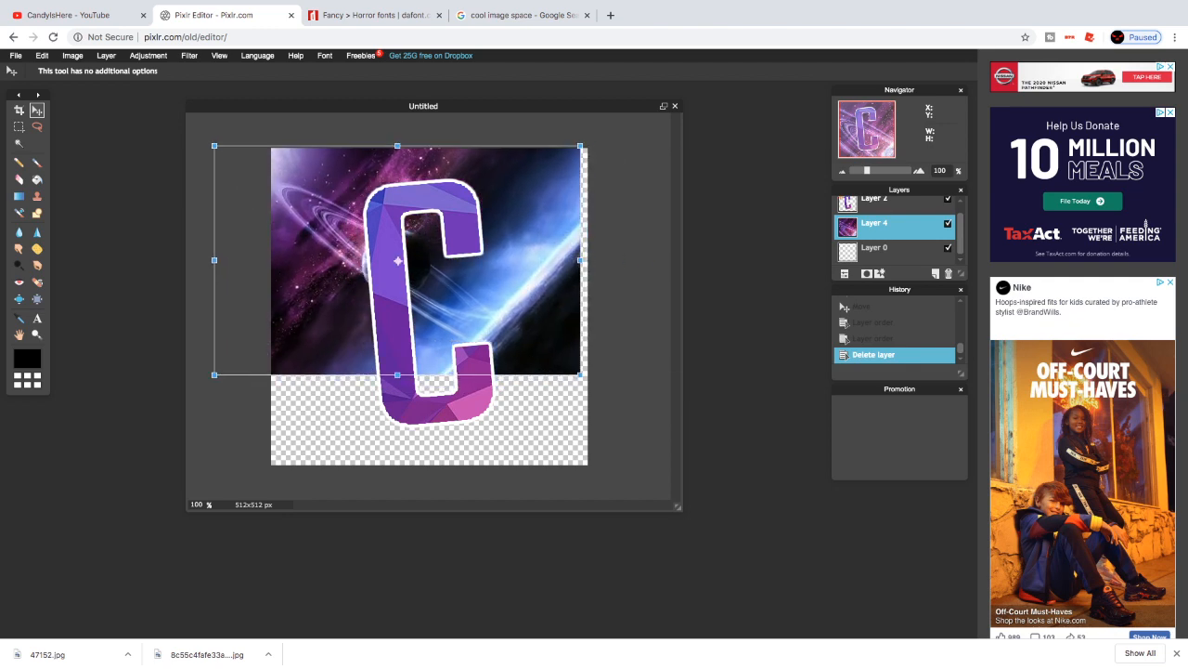
{"action": "left_click_drag", "start_coordinate": [581, 376], "coordinate": [645, 415]}
{"action": "left_click_drag", "start_coordinate": [554, 354], "coordinate": [644, 435]}
{"action": "left_click_drag", "start_coordinate": [238, 184], "coordinate": [176, 136]}
{"action": "mouse_move", "coordinate": [331, 207]}
{"action": "left_mouse_down"}
{"action": "mouse_move", "coordinate": [312, 181]}
{"action": "mouse_move", "coordinate": [342, 204]}
{"action": "left_mouse_up"}
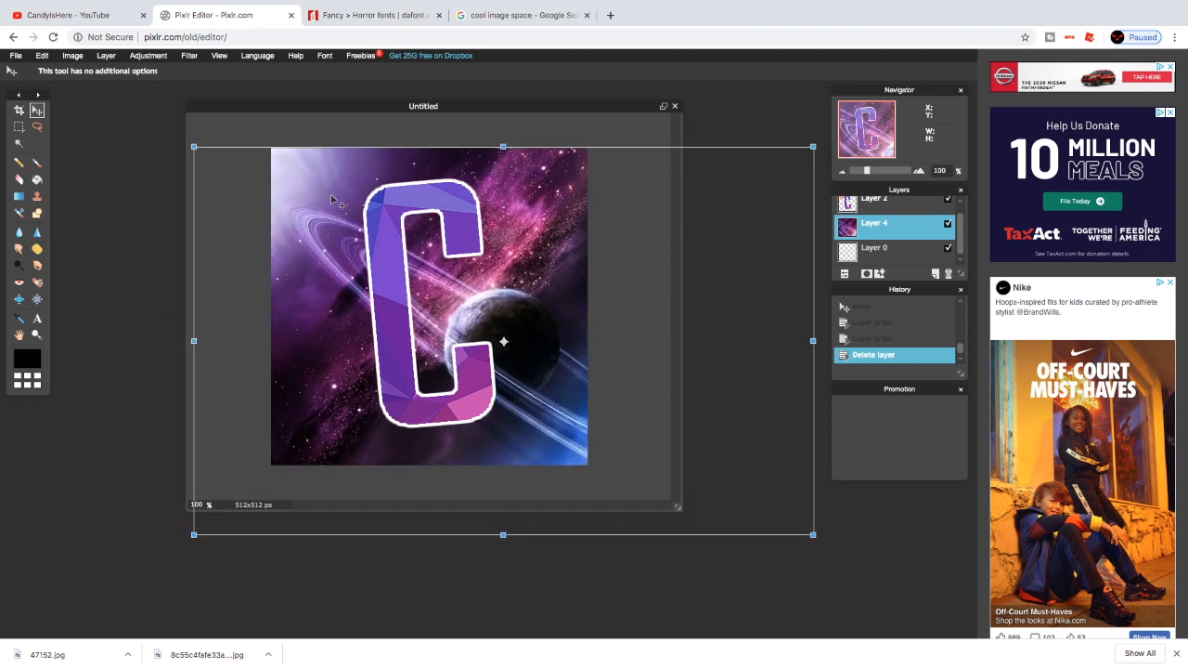
{"action": "left_click_drag", "start_coordinate": [194, 147], "coordinate": [178, 137]}
{"action": "left_click_drag", "start_coordinate": [299, 190], "coordinate": [291, 166]}
{"action": "left_click", "coordinate": [122, 204]}
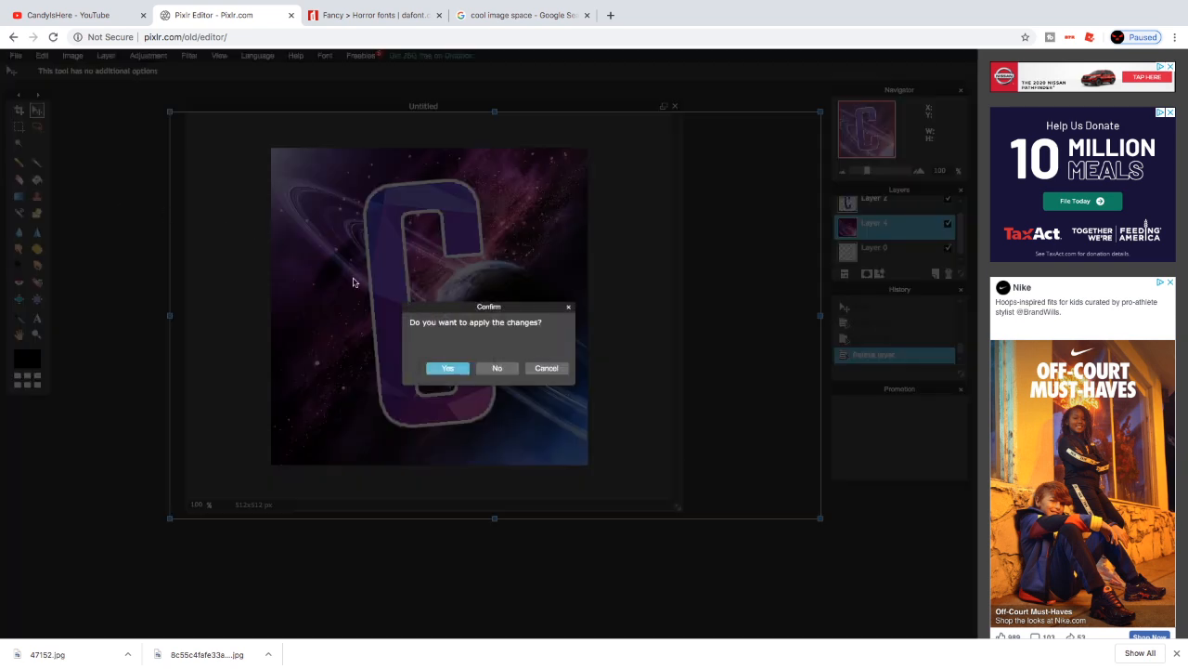
{"action": "left_click", "coordinate": [449, 368]}
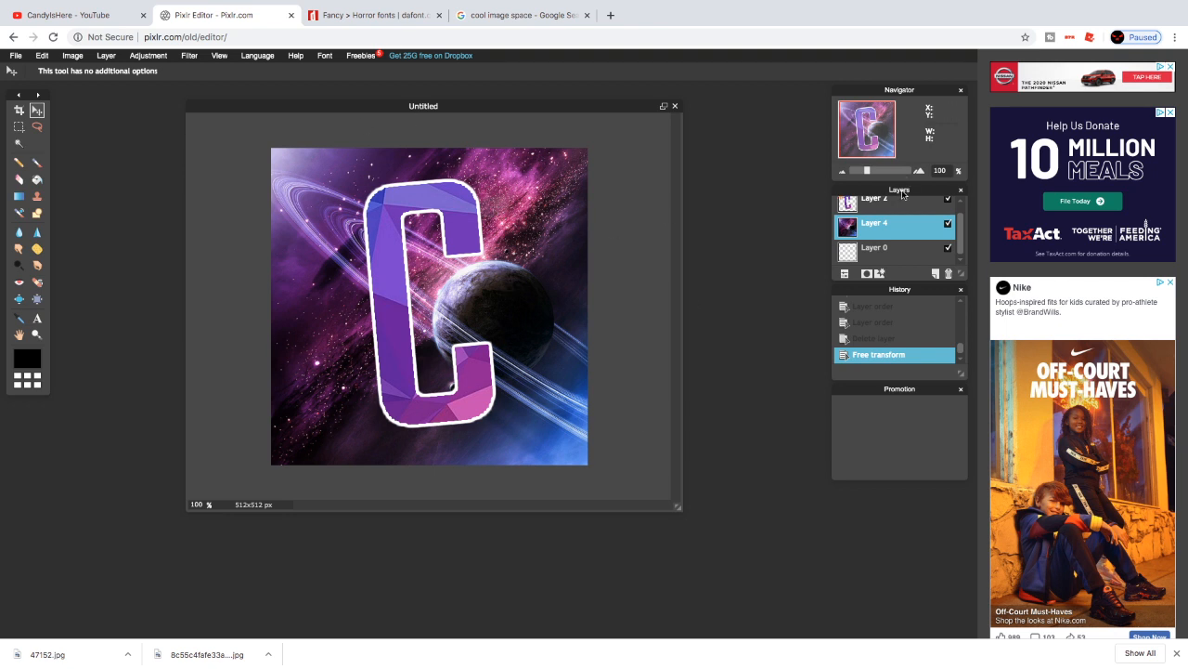
Try the basic Blur filter on Layer 4, and revert the history to the free transform
{"action": "scroll", "coordinate": [962, 242], "scroll_direction": "up", "scroll_amount": 1}
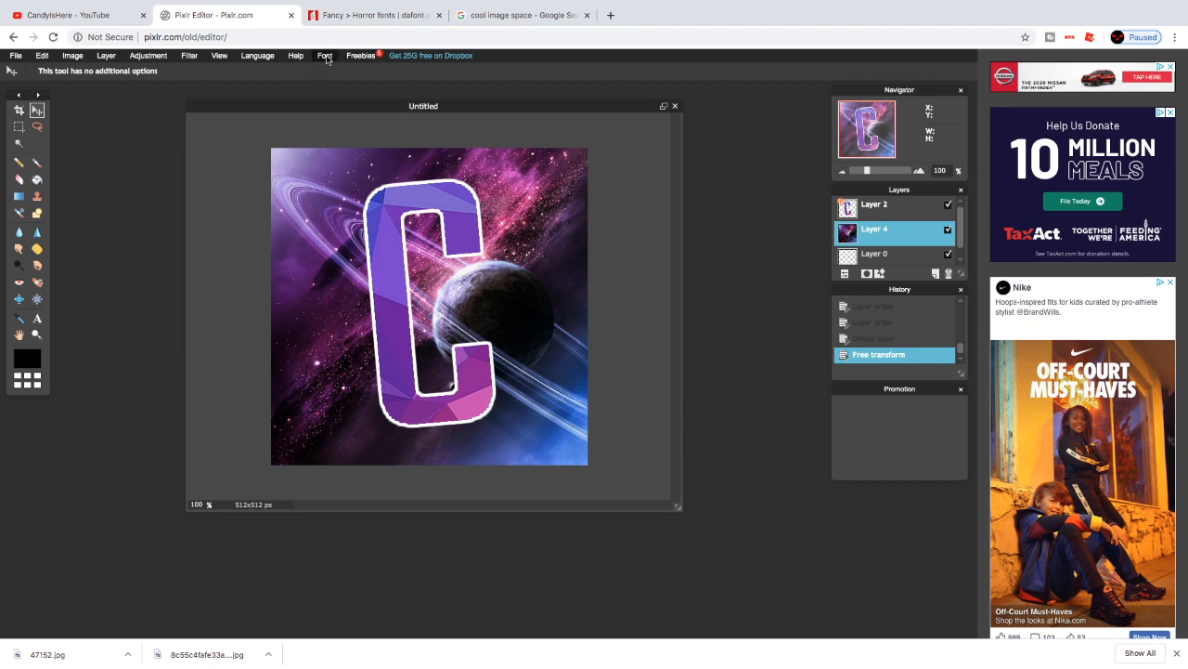
{"action": "left_click", "coordinate": [190, 58]}
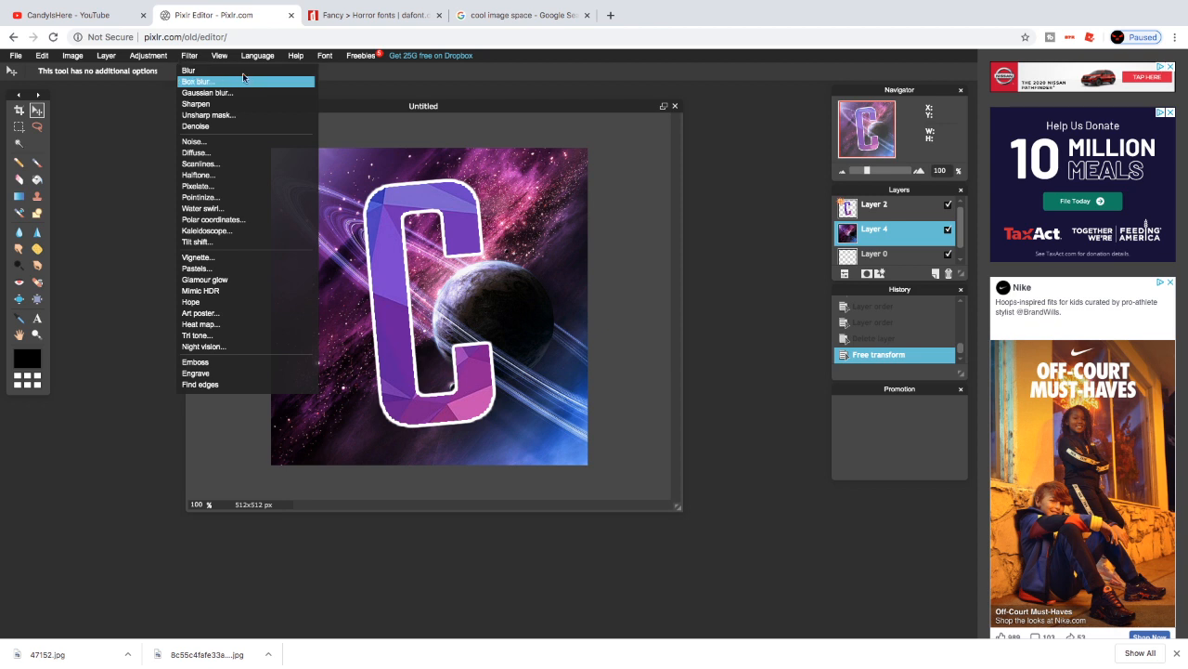
{"action": "left_click", "coordinate": [216, 75]}
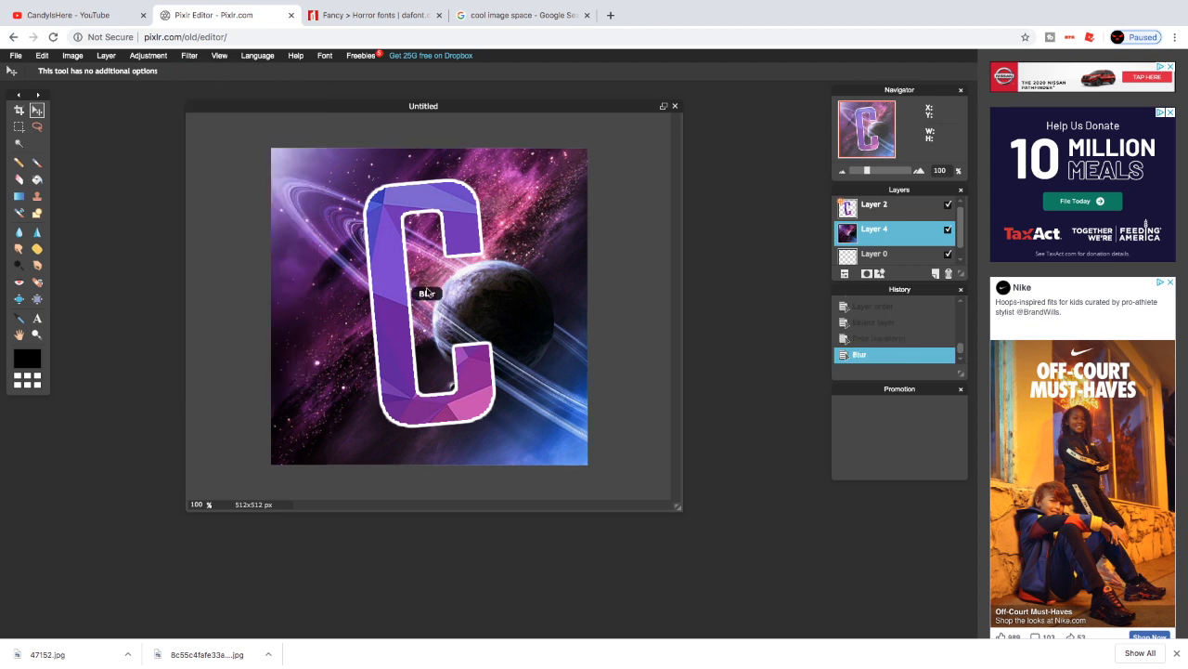
{"action": "left_click", "coordinate": [879, 340]}
{"action": "left_click", "coordinate": [848, 355]}
{"action": "left_click", "coordinate": [854, 341]}
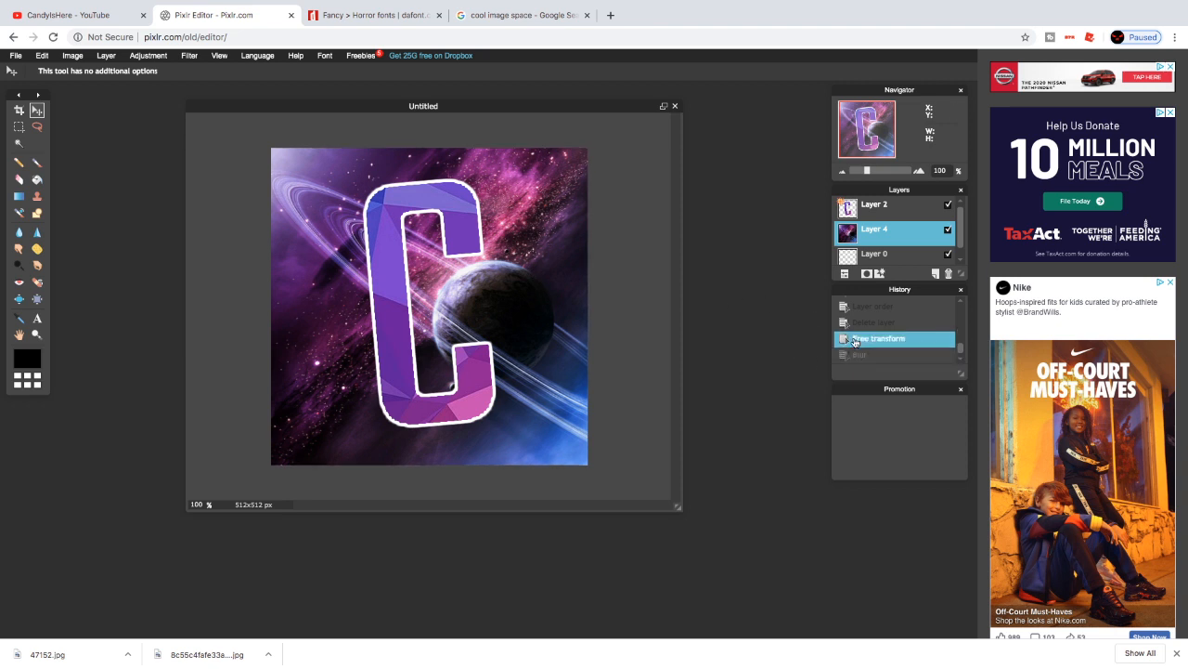
Apply a Box blur with an amount of 2 to the space image on Layer 4
{"action": "left_click", "coordinate": [190, 57]}
{"action": "left_click", "coordinate": [197, 82]}
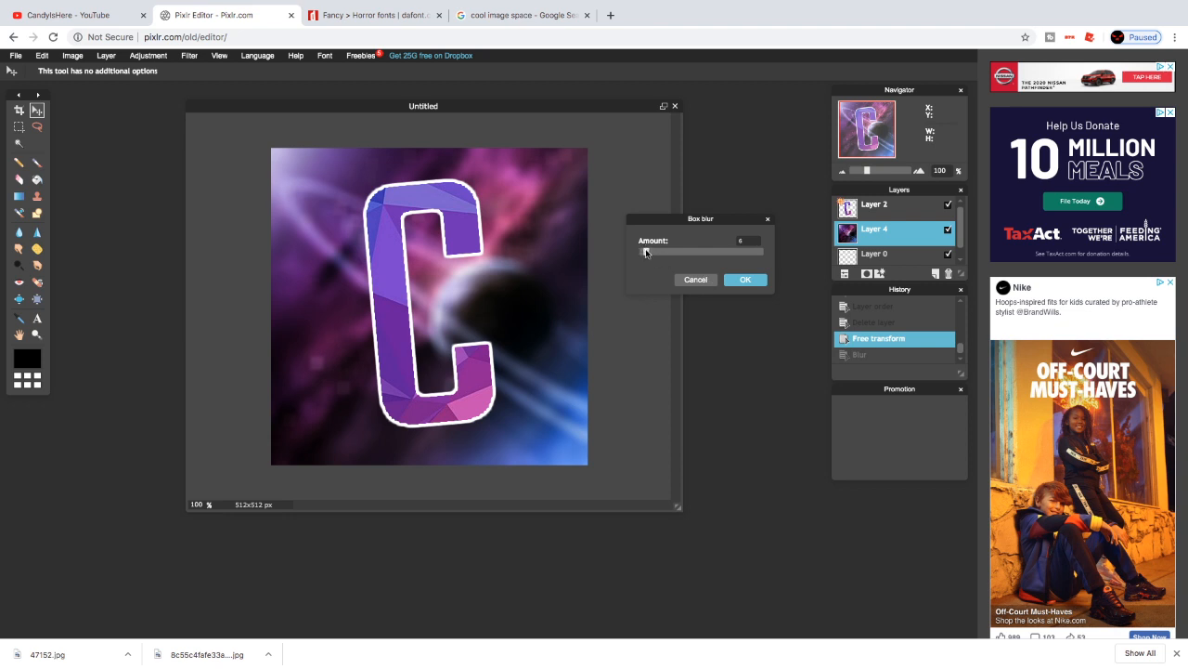
{"action": "left_click_drag", "start_coordinate": [647, 253], "coordinate": [640, 254]}
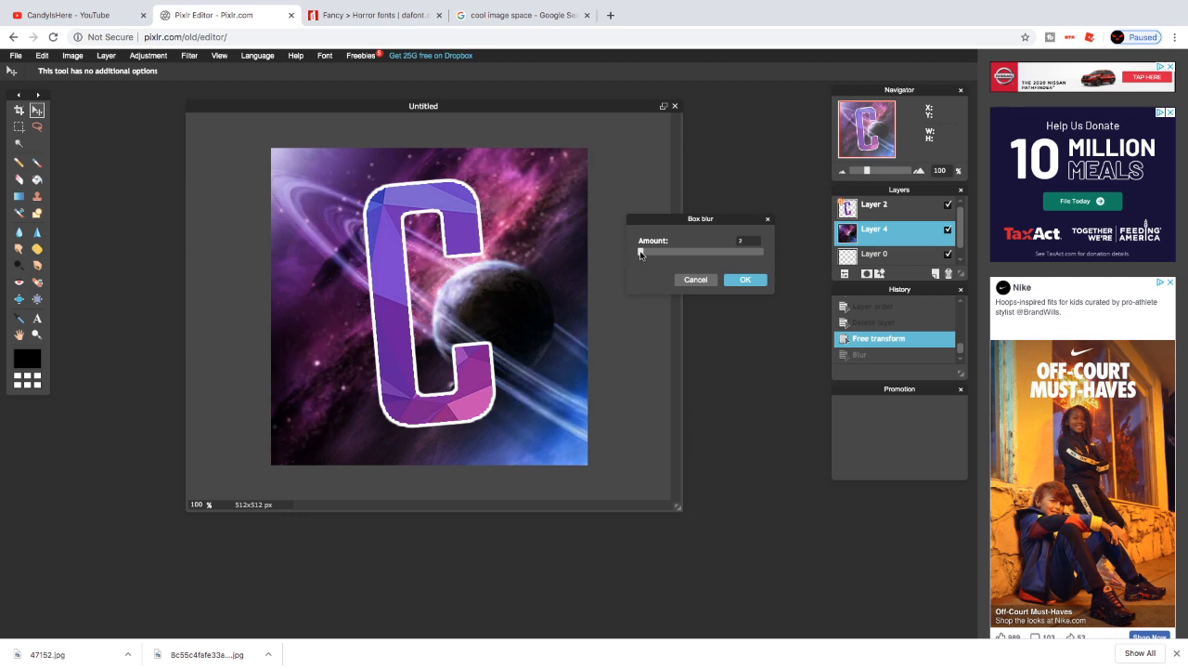
{"action": "left_click", "coordinate": [746, 280]}
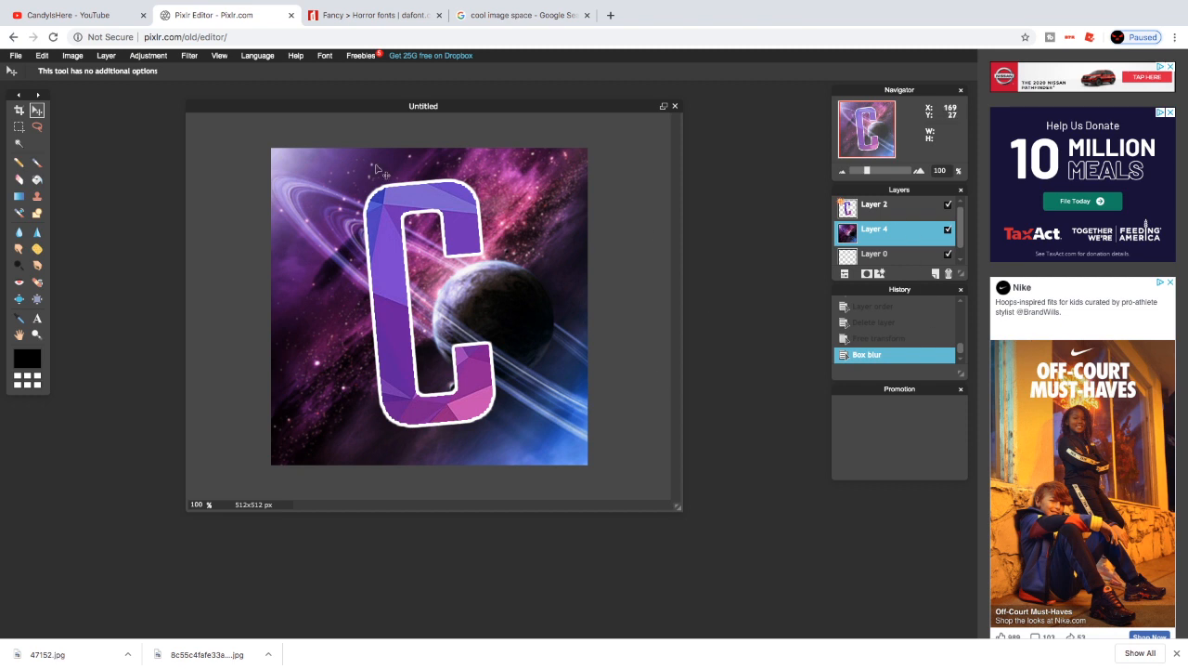
Slightly darken the space image with the Brightness & Contrast adjustment
{"action": "left_click", "coordinate": [190, 56]}
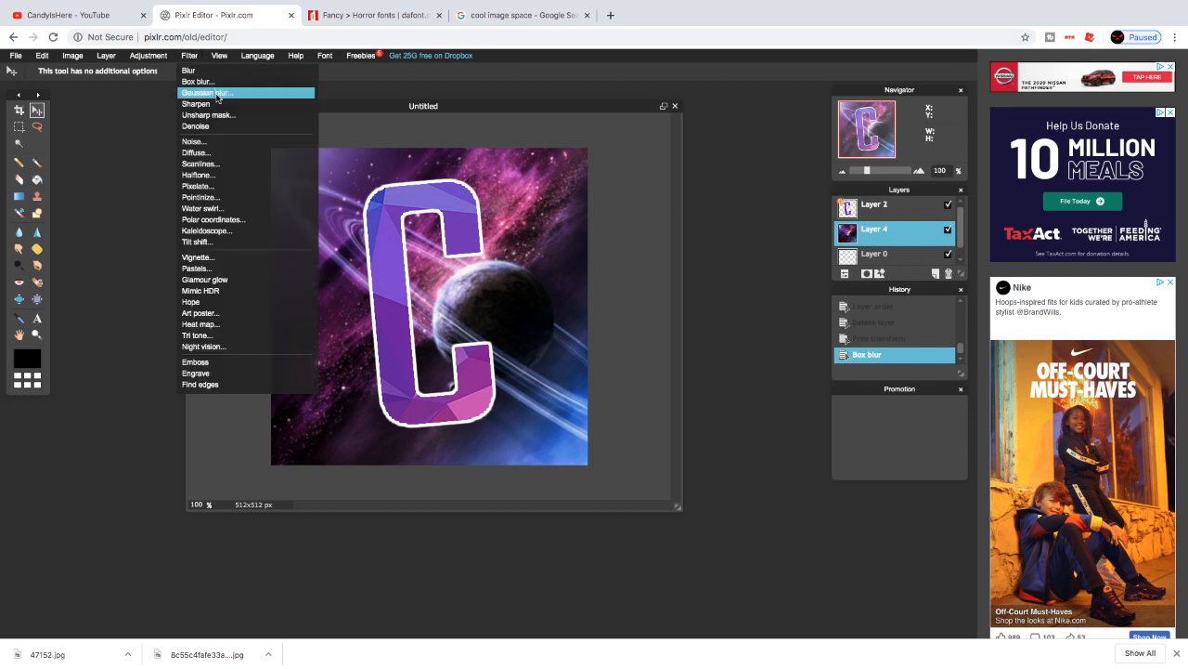
{"action": "left_click", "coordinate": [220, 57]}
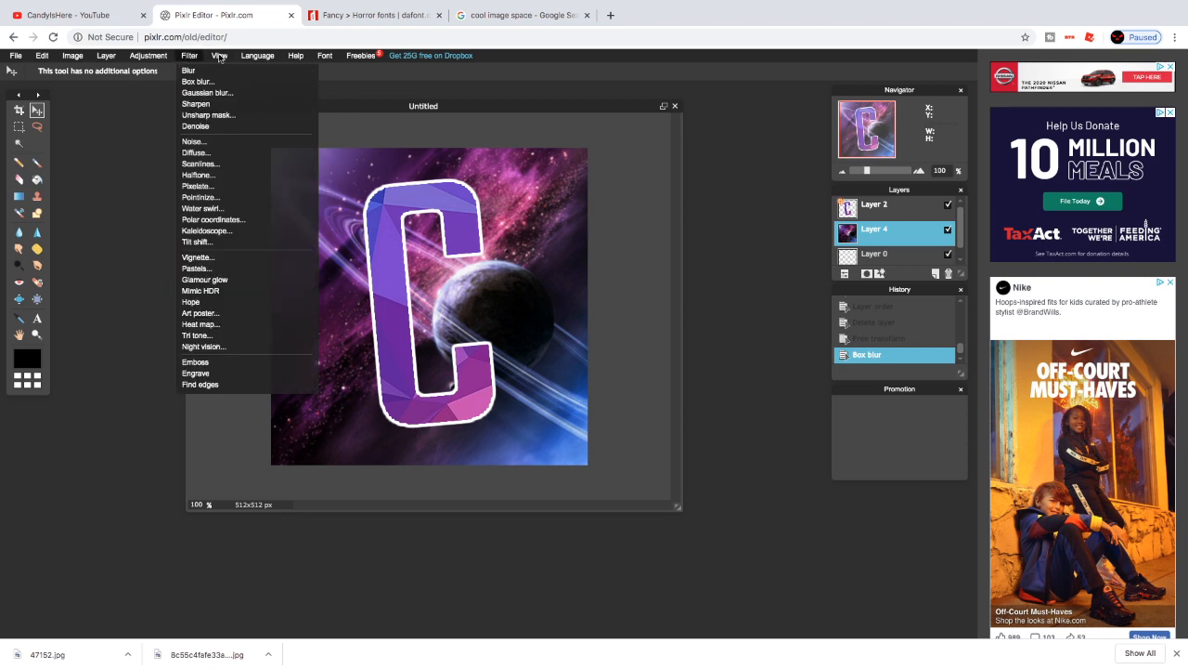
{"action": "mouse_move", "coordinate": [162, 60]}
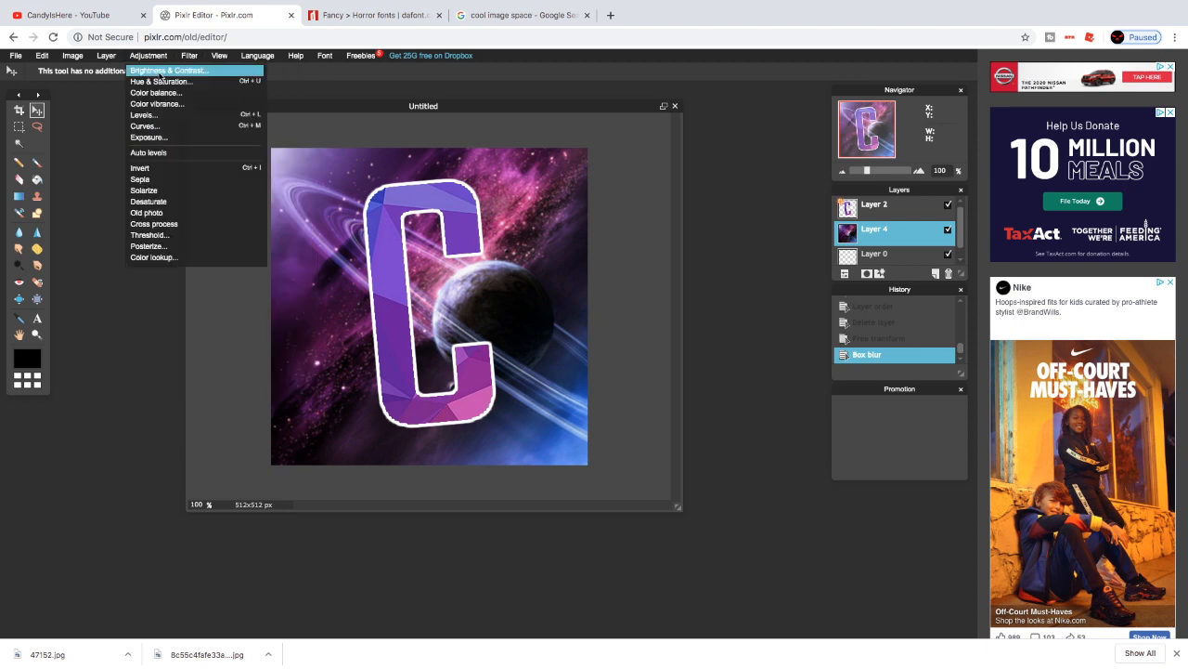
{"action": "left_click", "coordinate": [163, 72]}
{"action": "mouse_move", "coordinate": [701, 253]}
{"action": "left_mouse_down"}
{"action": "mouse_move", "coordinate": [714, 281]}
{"action": "mouse_move", "coordinate": [699, 284]}
{"action": "mouse_move", "coordinate": [710, 283]}
{"action": "mouse_move", "coordinate": [695, 253]}
{"action": "left_mouse_up"}
{"action": "left_click", "coordinate": [743, 314]}
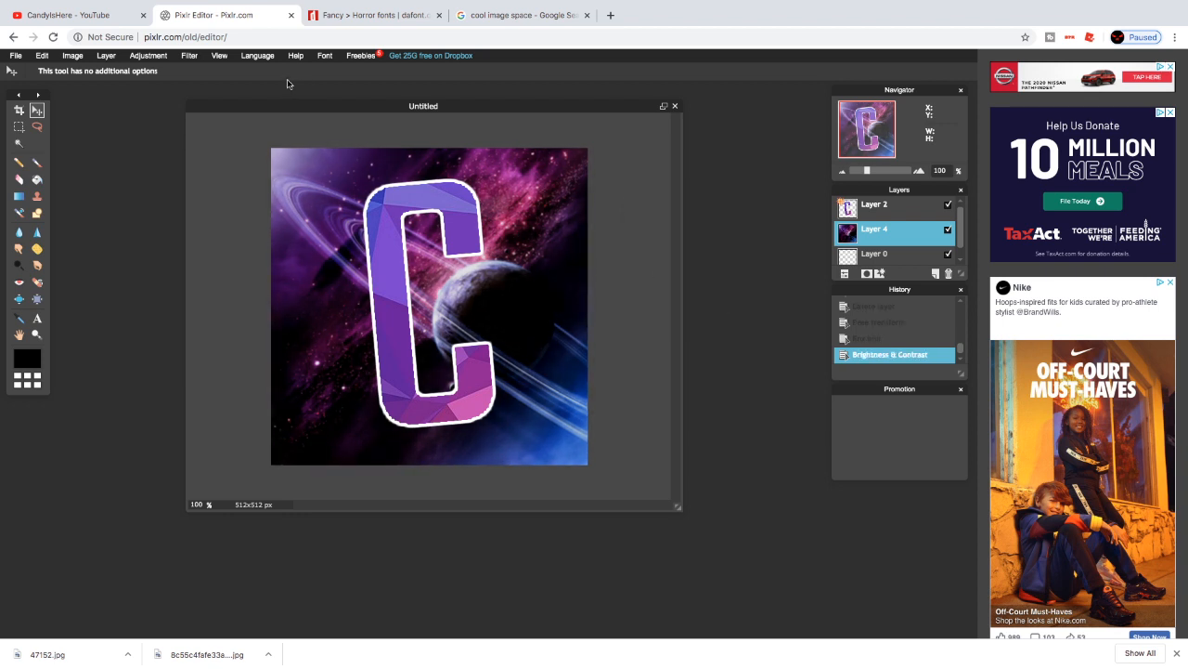
In Hue & Saturation for the space image, set saturation to 66 and lightness to -3 while trying different hues
{"action": "left_click", "coordinate": [152, 57]}
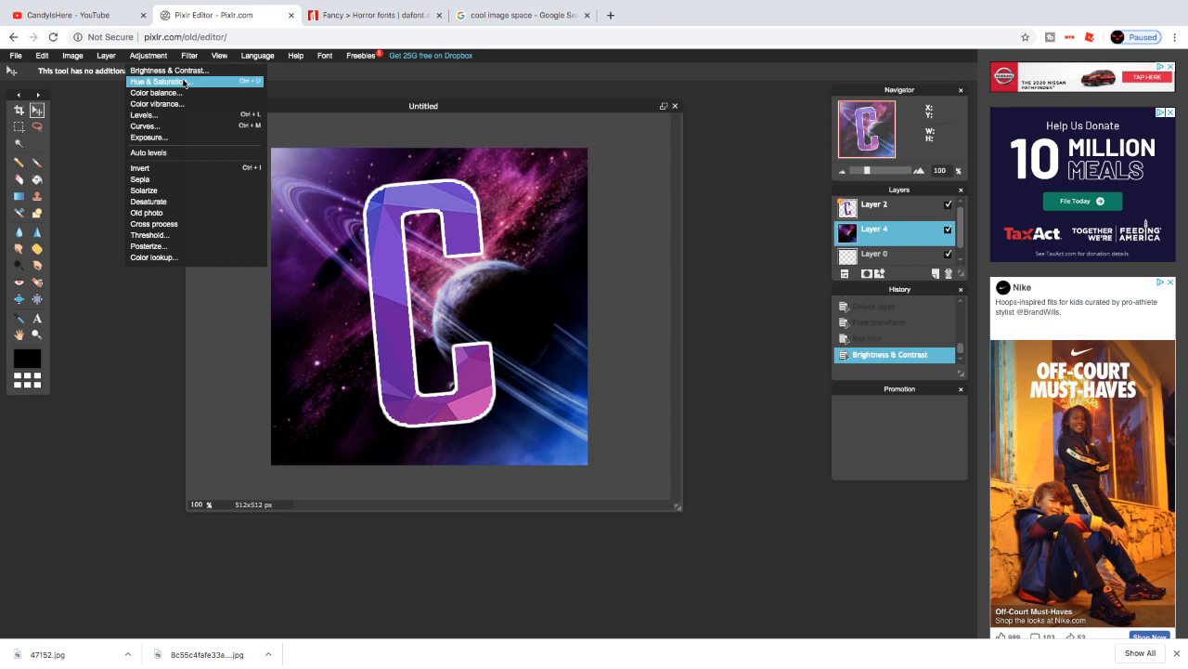
{"action": "left_click", "coordinate": [163, 83]}
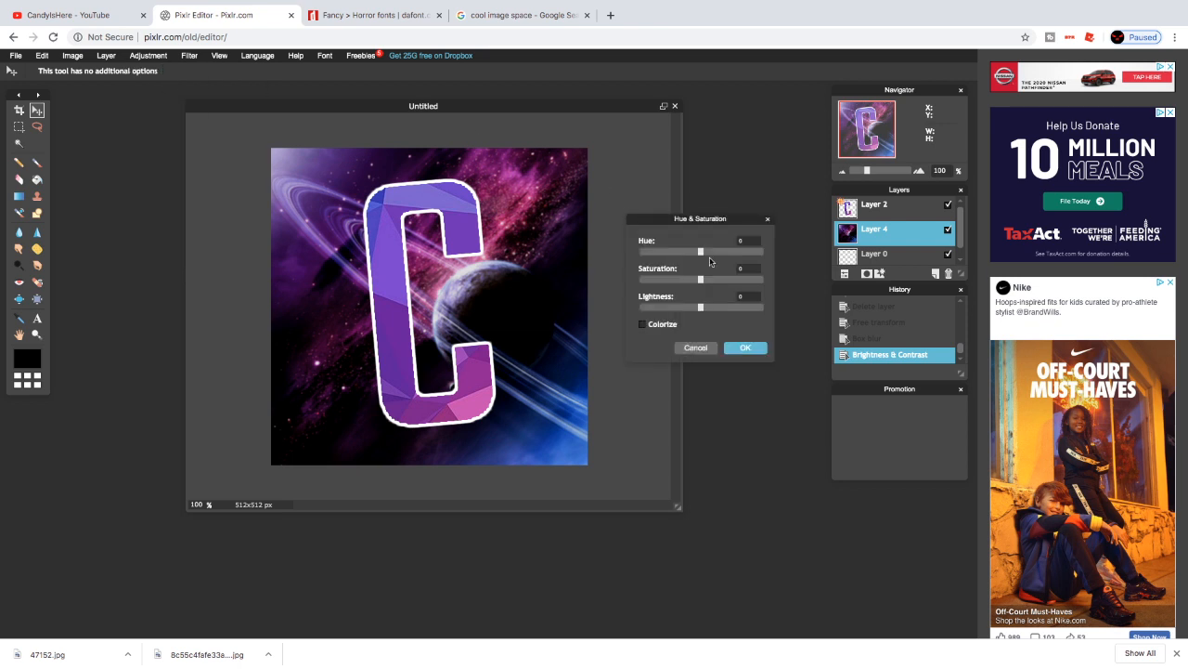
{"action": "mouse_move", "coordinate": [703, 253]}
{"action": "left_mouse_down"}
{"action": "mouse_move", "coordinate": [748, 256]}
{"action": "mouse_move", "coordinate": [637, 254]}
{"action": "mouse_move", "coordinate": [698, 256]}
{"action": "left_mouse_up"}
{"action": "left_click_drag", "start_coordinate": [725, 280], "coordinate": [769, 260]}
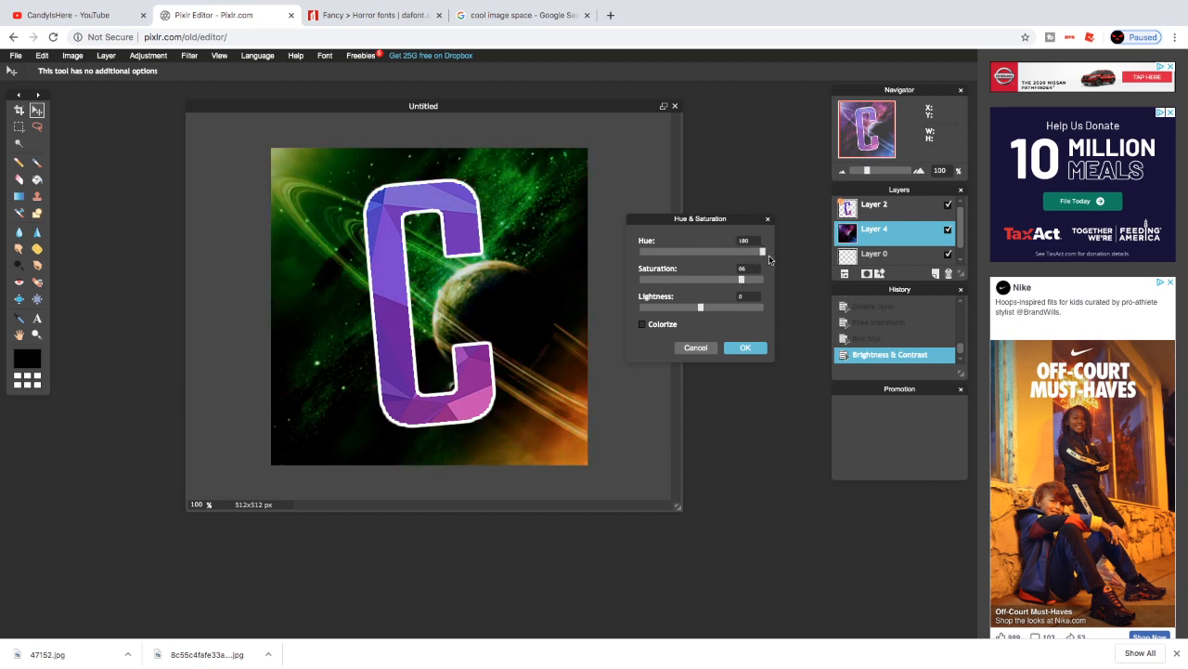
{"action": "left_click_drag", "start_coordinate": [701, 307], "coordinate": [700, 310]}
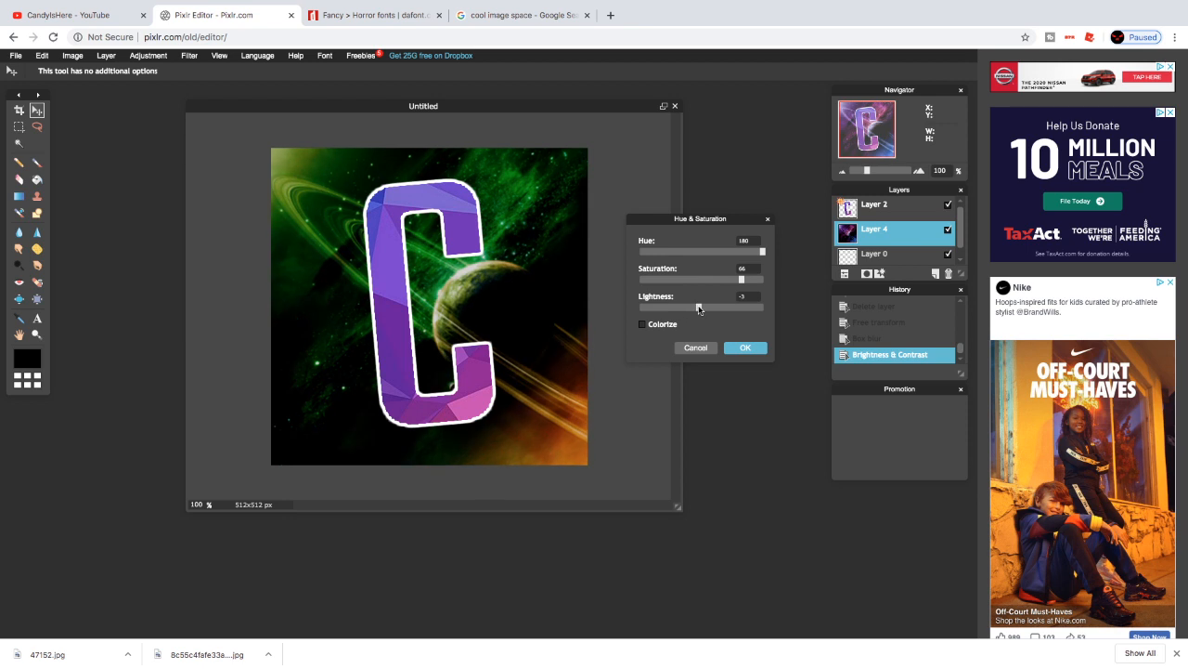
{"action": "left_click_drag", "start_coordinate": [757, 258], "coordinate": [688, 262]}
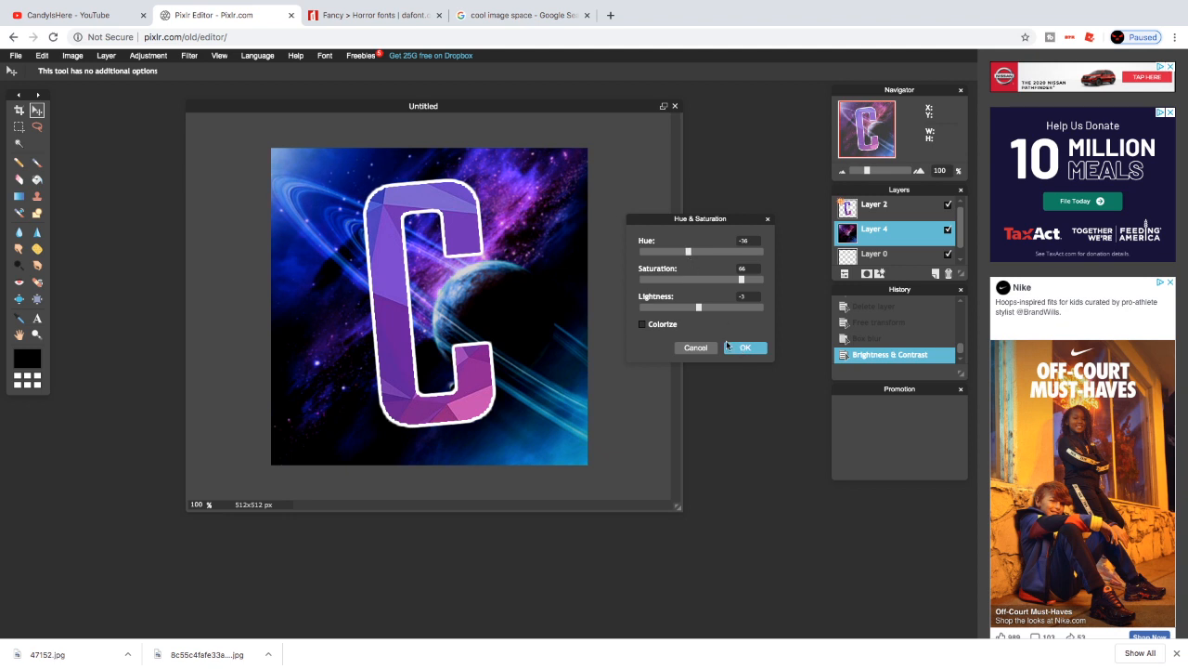
Colorize the space image purple with a hue of 108 and apply the Hue & Saturation adjustment
{"action": "left_click", "coordinate": [643, 325]}
{"action": "left_click_drag", "start_coordinate": [689, 253], "coordinate": [723, 254]}
{"action": "left_click", "coordinate": [643, 324]}
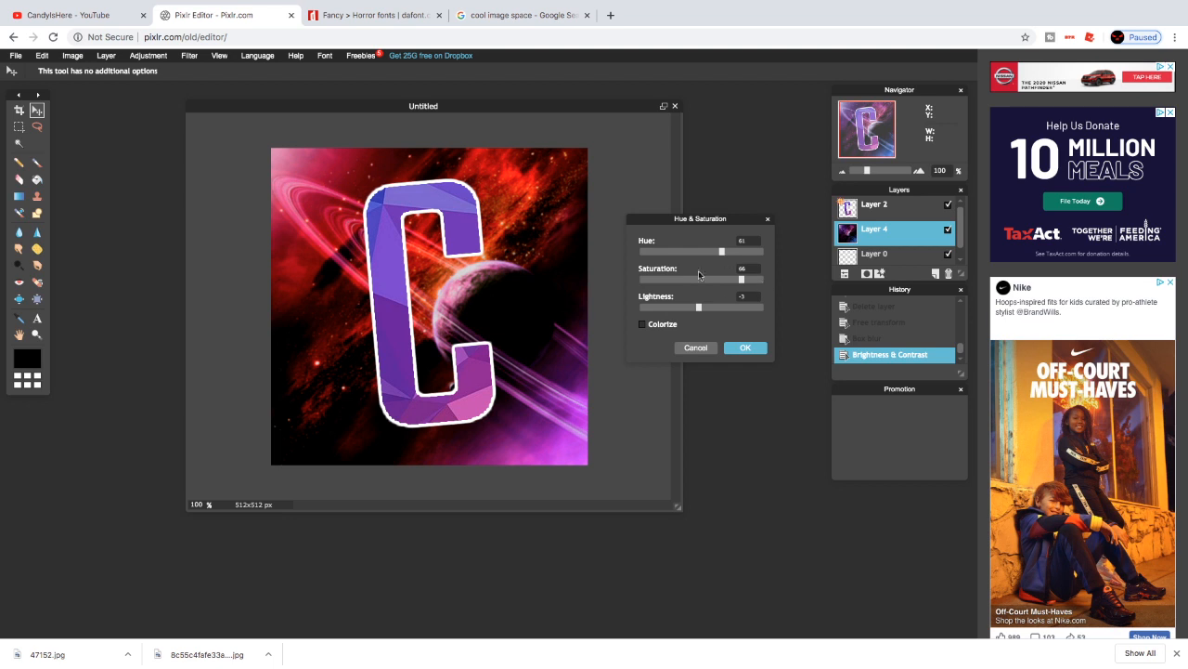
{"action": "left_click", "coordinate": [644, 324]}
{"action": "mouse_move", "coordinate": [723, 256]}
{"action": "left_mouse_down"}
{"action": "mouse_move", "coordinate": [774, 260]}
{"action": "mouse_move", "coordinate": [705, 256]}
{"action": "mouse_move", "coordinate": [754, 257]}
{"action": "mouse_move", "coordinate": [726, 257]}
{"action": "mouse_move", "coordinate": [749, 254]}
{"action": "mouse_move", "coordinate": [739, 257]}
{"action": "left_mouse_up"}
{"action": "left_click", "coordinate": [642, 324]}
{"action": "left_click", "coordinate": [643, 324]}
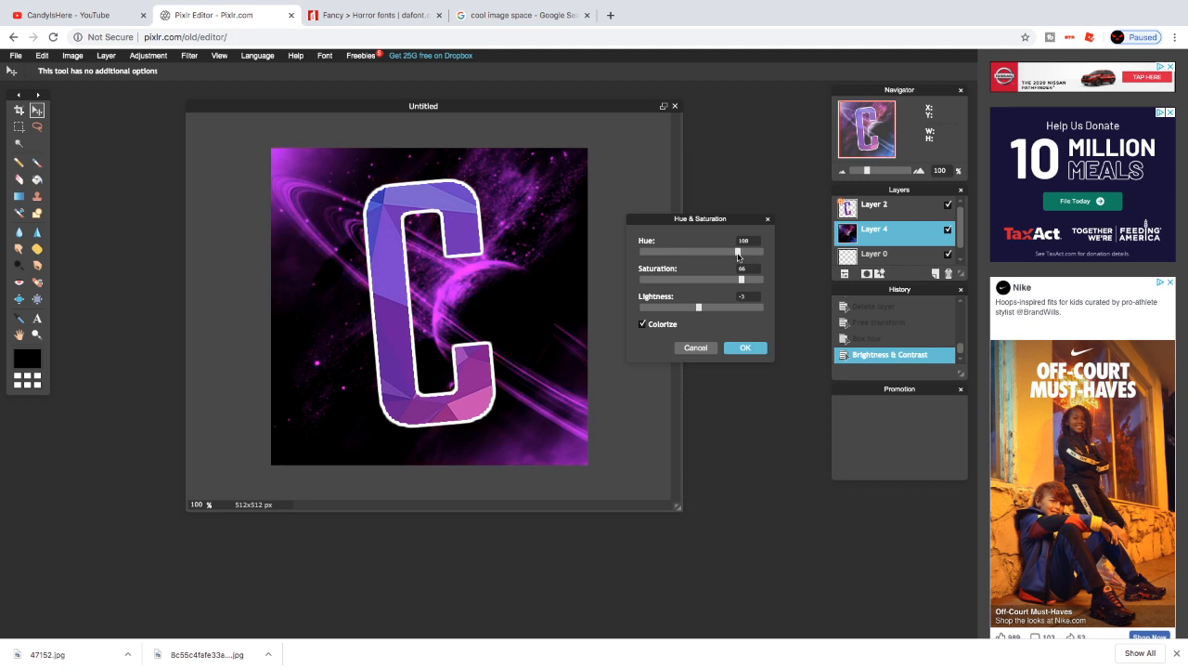
{"action": "left_click", "coordinate": [745, 349]}
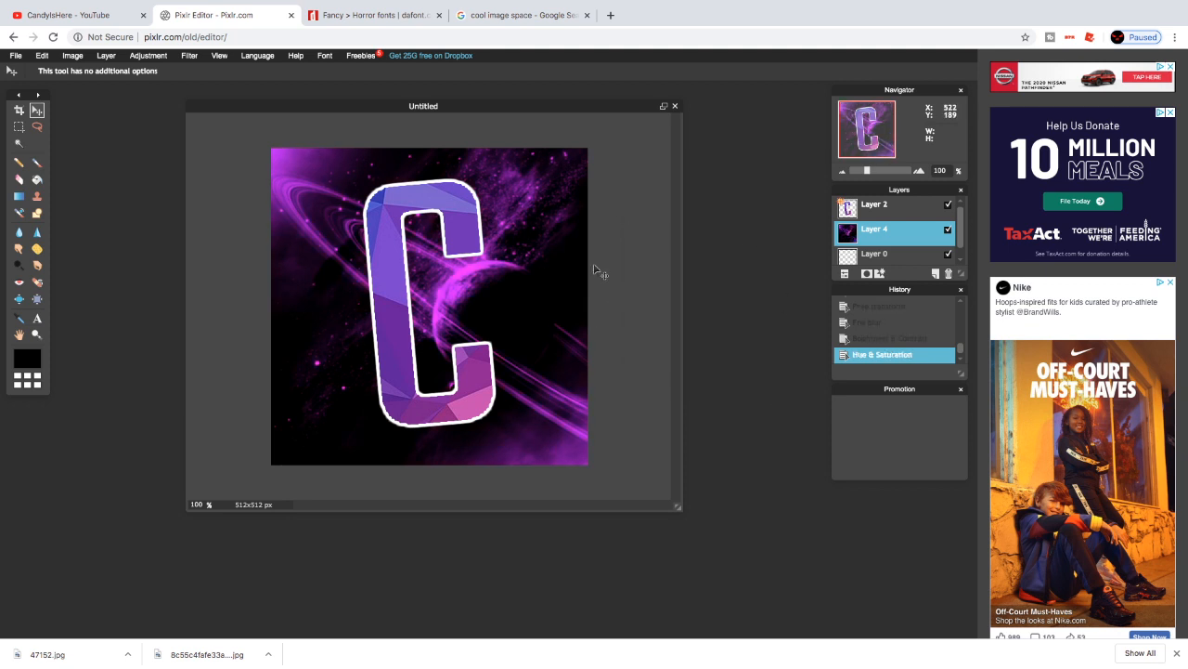
Colorize the polygon-filled C on Layer 2 in a matching purple with Hue & Saturation
{"action": "left_click", "coordinate": [894, 209]}
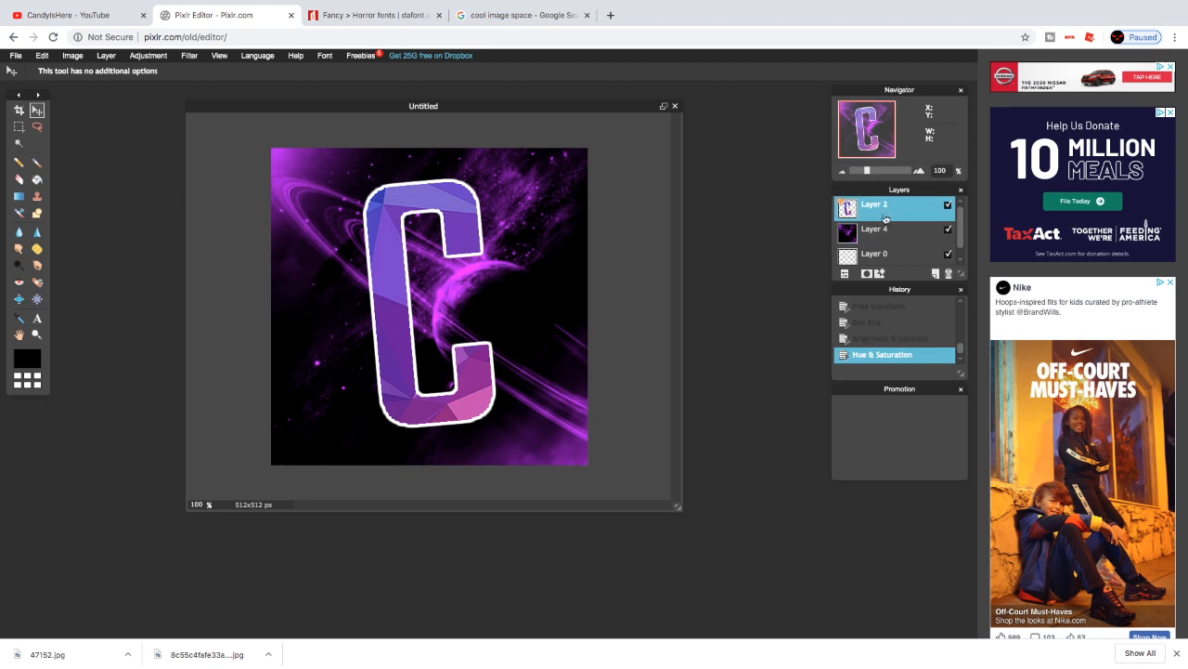
{"action": "left_click", "coordinate": [149, 56]}
{"action": "left_click", "coordinate": [168, 83]}
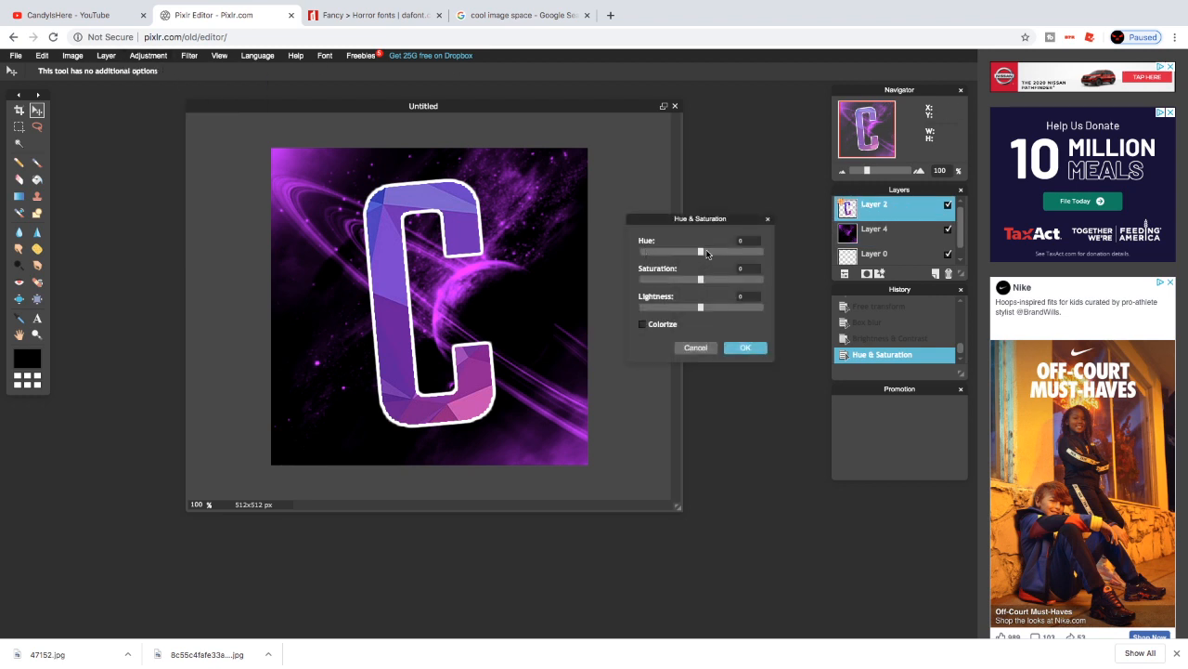
{"action": "left_click_drag", "start_coordinate": [707, 253], "coordinate": [741, 254]}
{"action": "left_click", "coordinate": [642, 324]}
{"action": "left_click", "coordinate": [746, 348]}
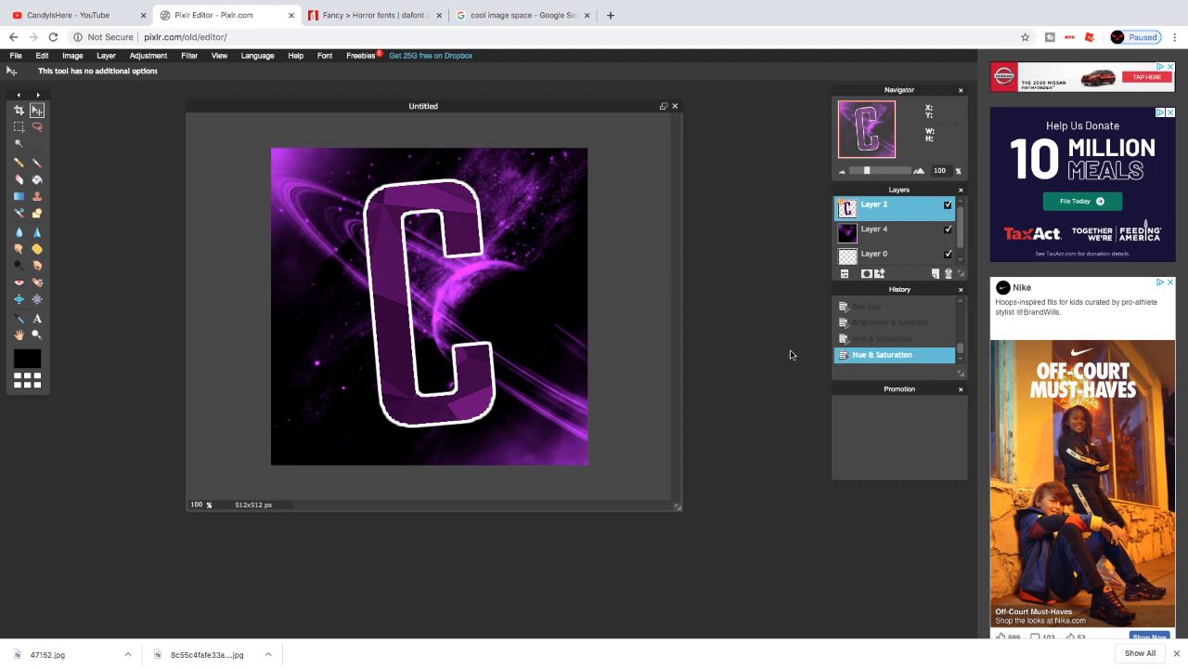
Open the layer styles of Layer 2, try an inner bevel on the C, and turn the bevel off again
{"action": "right_click", "coordinate": [872, 212]}
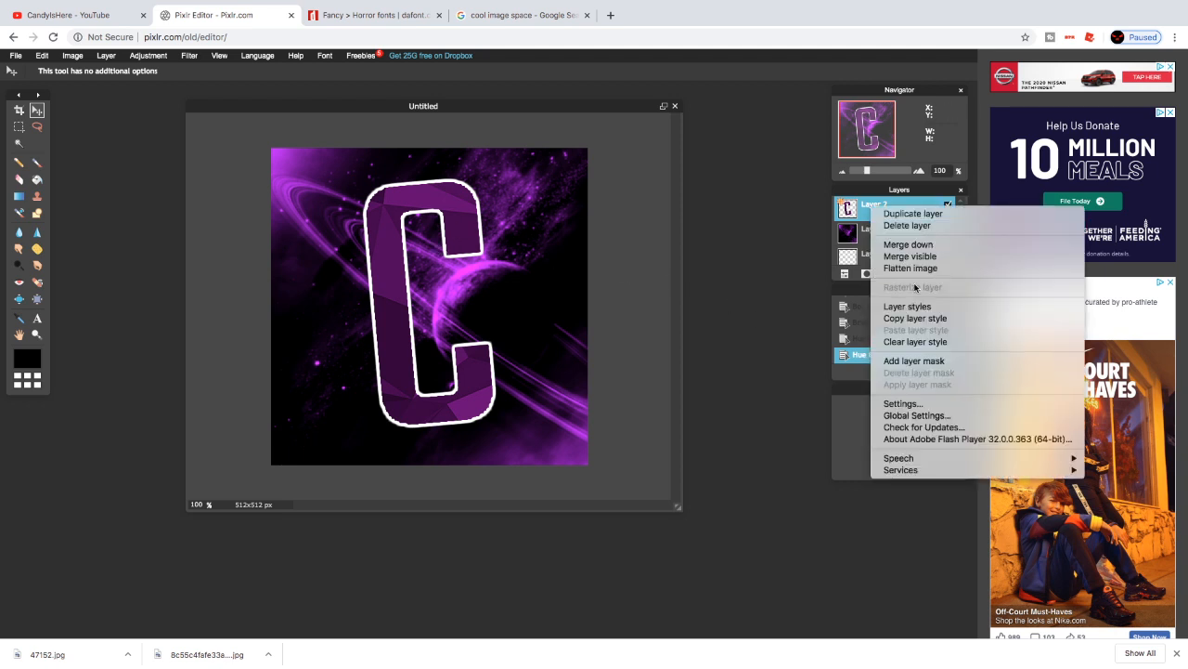
{"action": "left_click", "coordinate": [917, 312]}
{"action": "left_click", "coordinate": [581, 204]}
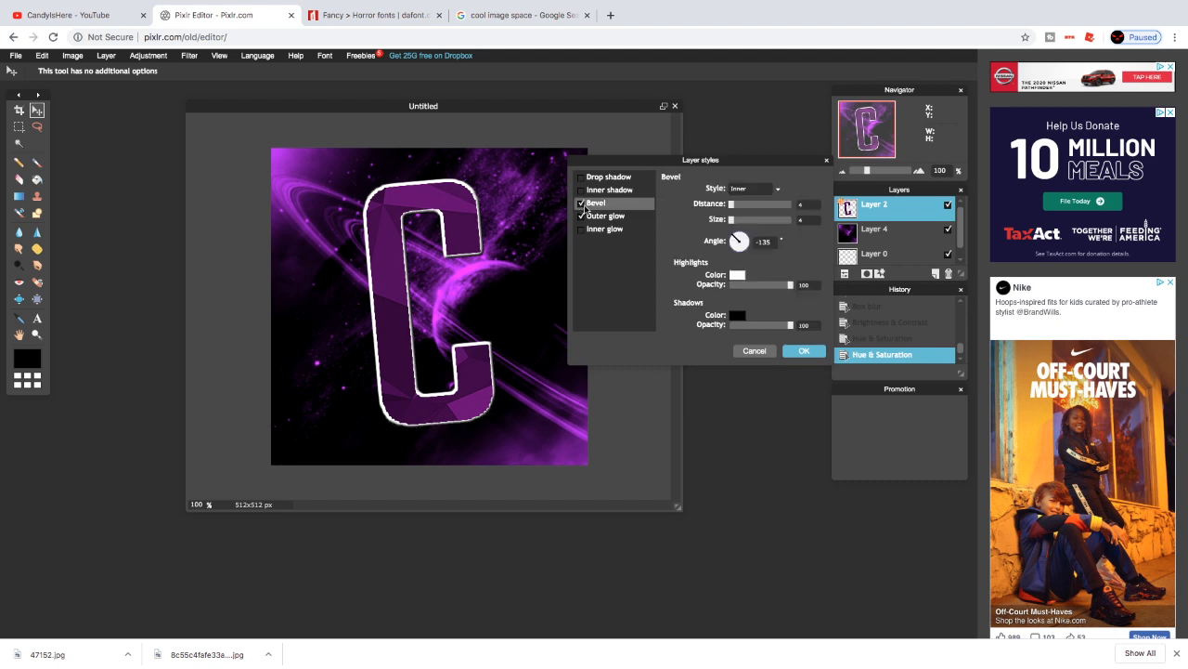
{"action": "mouse_move", "coordinate": [735, 206]}
{"action": "left_mouse_down"}
{"action": "mouse_move", "coordinate": [751, 221]}
{"action": "mouse_move", "coordinate": [734, 225]}
{"action": "left_mouse_up"}
{"action": "left_click", "coordinate": [580, 203]}
Recolour the C's outer glow from white to bright purple #a500f7, and darken it to a deep purple
{"action": "left_click", "coordinate": [605, 215]}
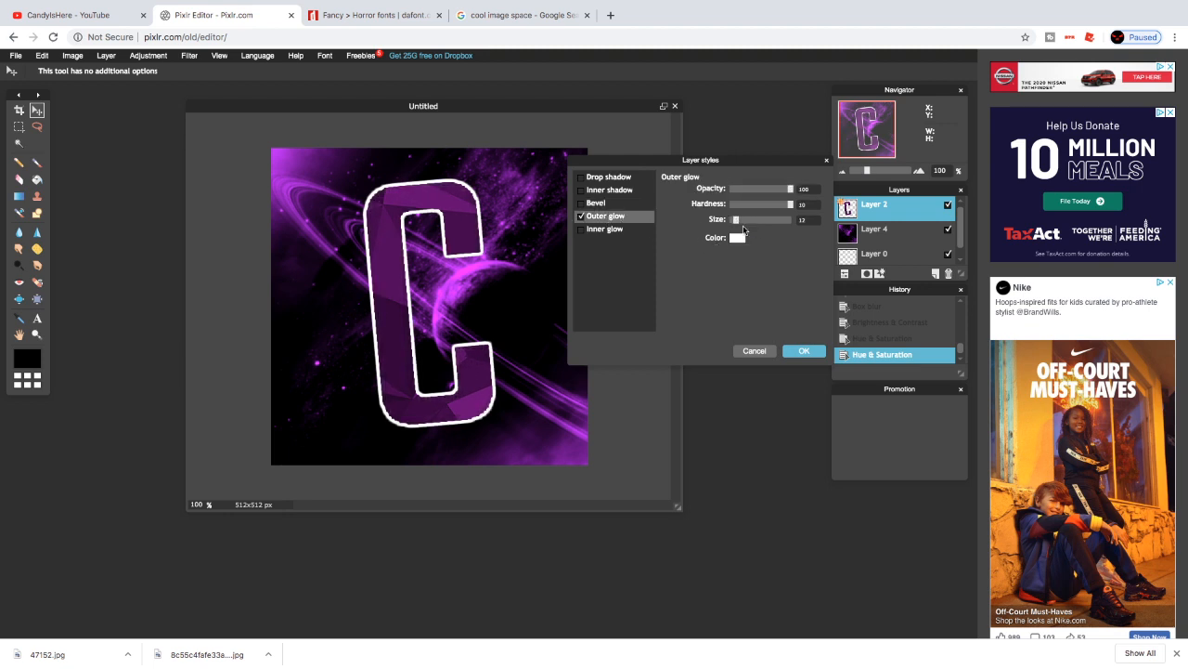
{"action": "left_click", "coordinate": [736, 238]}
{"action": "left_click", "coordinate": [564, 226]}
{"action": "left_click_drag", "start_coordinate": [661, 234], "coordinate": [682, 260]}
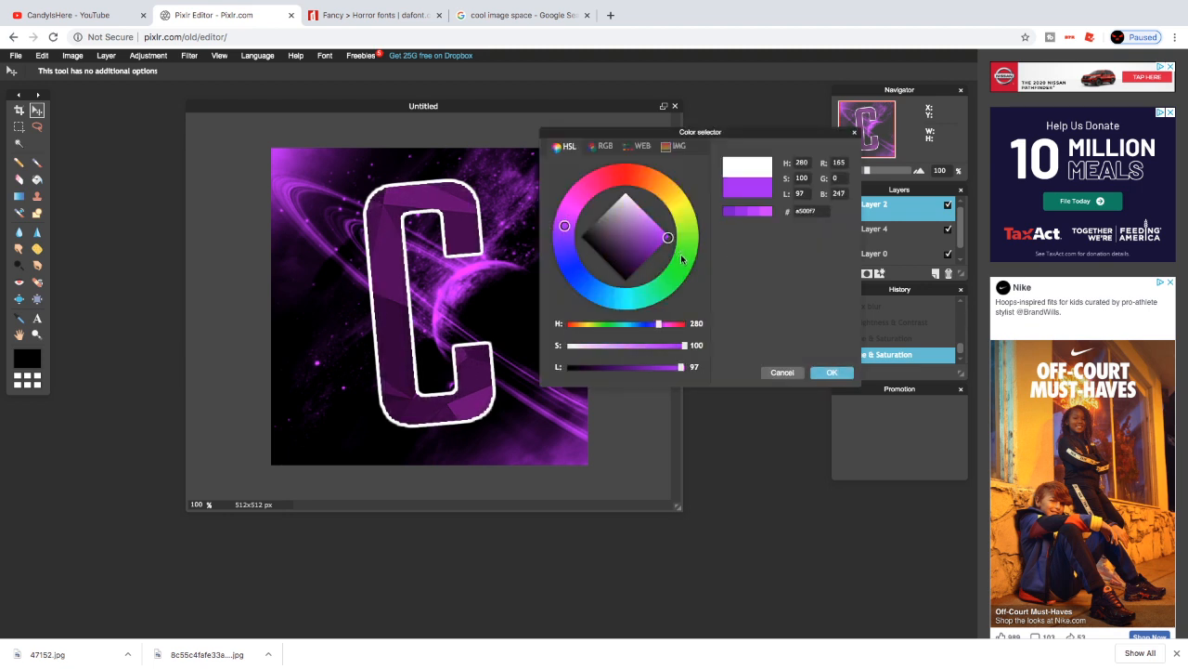
{"action": "left_click", "coordinate": [833, 373]}
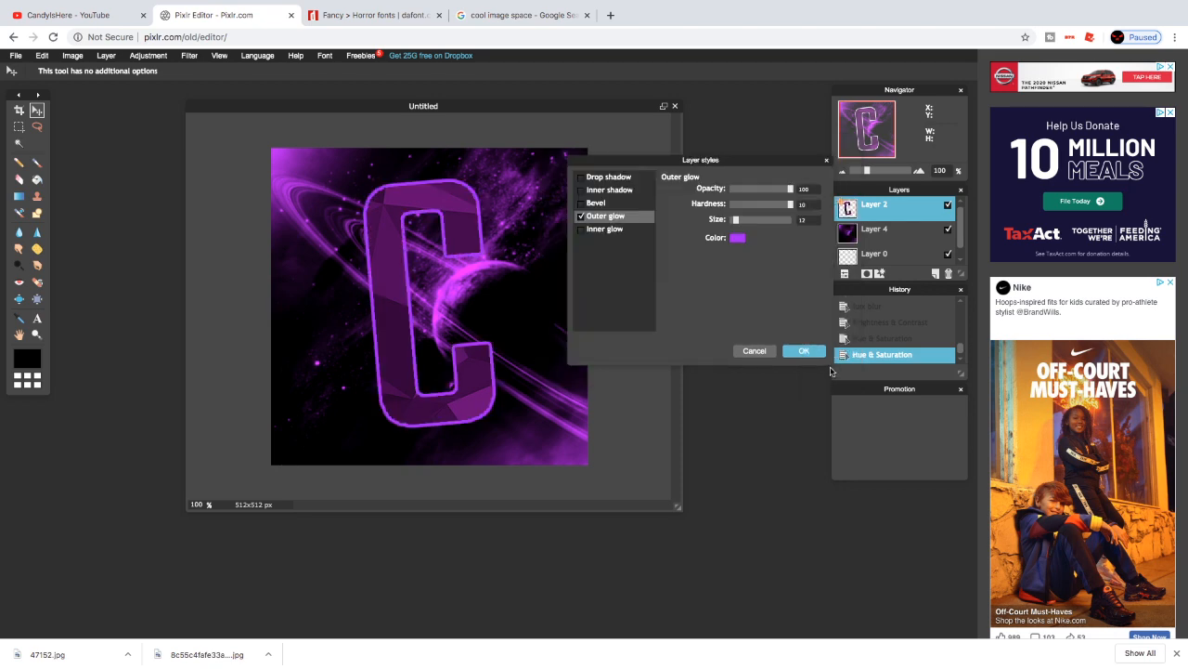
{"action": "left_click", "coordinate": [736, 239]}
{"action": "left_click", "coordinate": [651, 262]}
{"action": "left_click", "coordinate": [831, 375]}
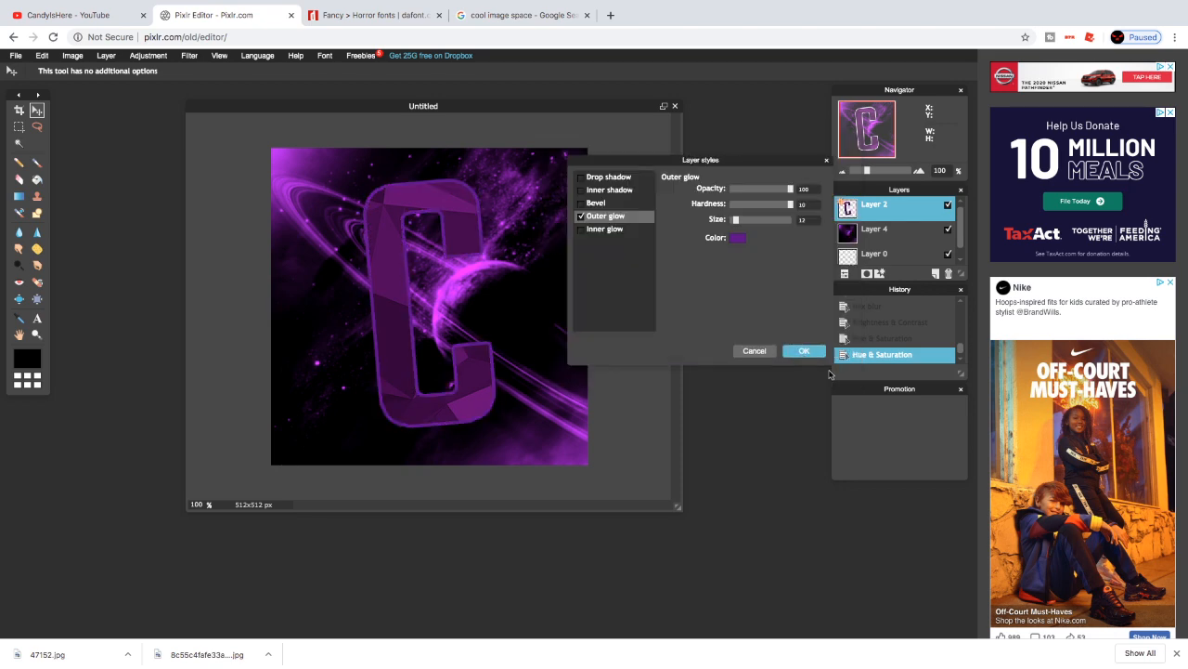
Recolour the C's outer glow to white, leave the drop shadow off, and apply the layer styles
{"action": "left_click", "coordinate": [737, 237]}
{"action": "left_click_drag", "start_coordinate": [633, 230], "coordinate": [620, 173]}
{"action": "left_click", "coordinate": [839, 374]}
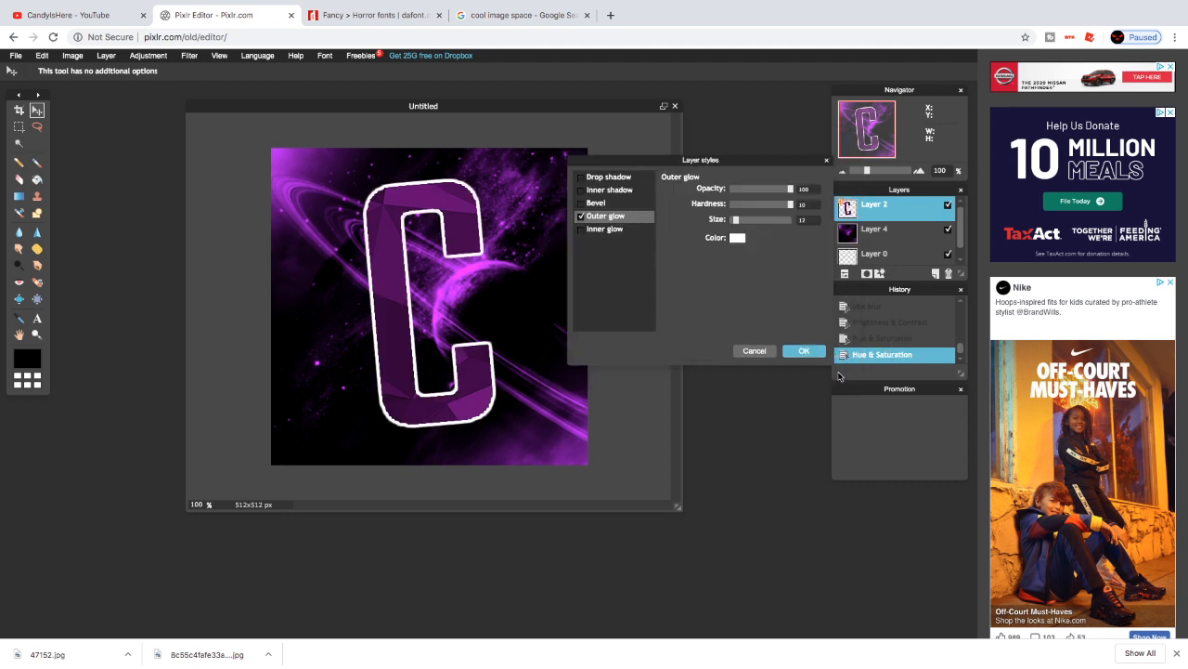
{"action": "left_click", "coordinate": [581, 178]}
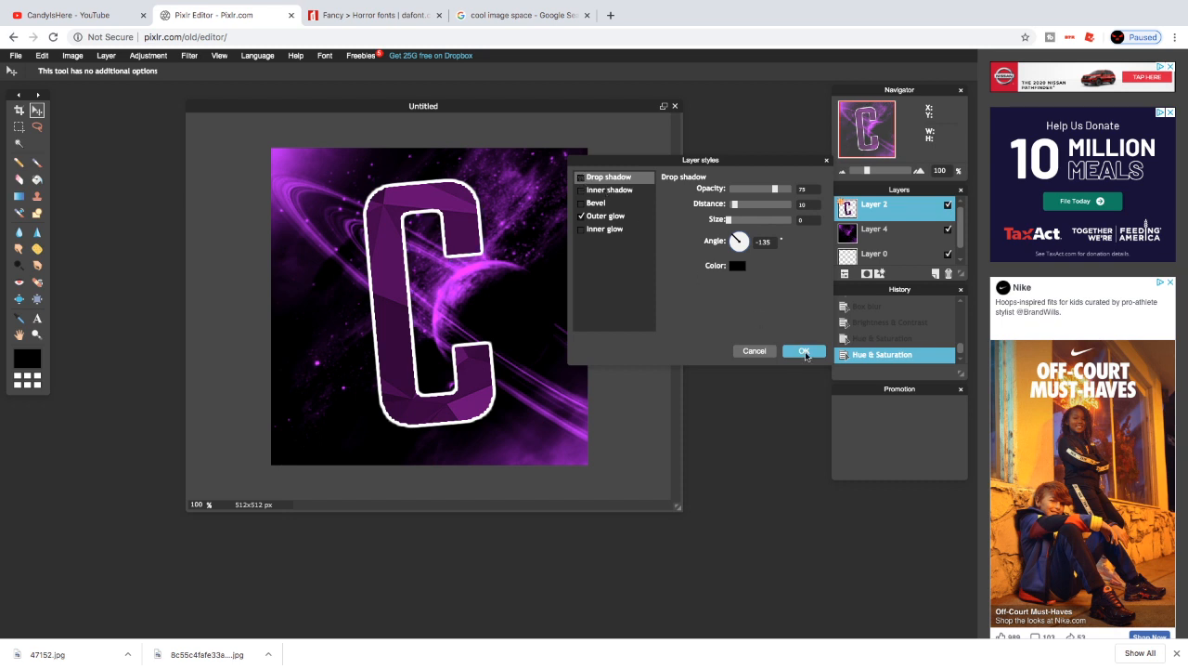
{"action": "left_click", "coordinate": [804, 351]}
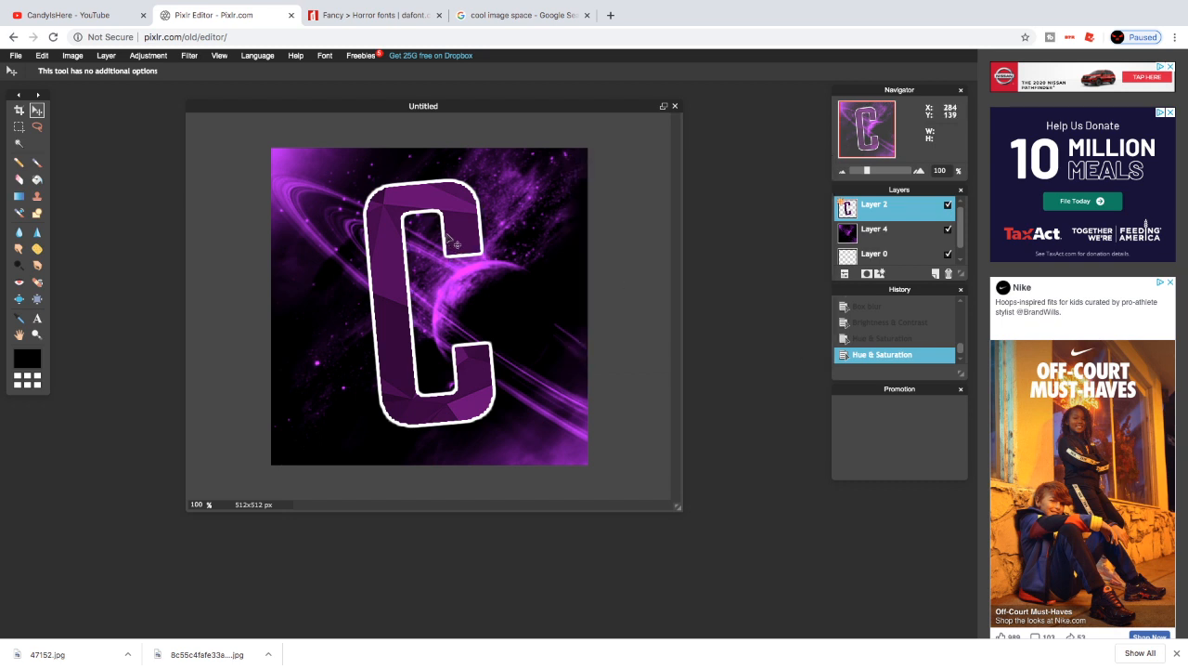
Prepare to save the logo in the PNG (Transparent, full quality) format, and cancel without saving
{"action": "left_click", "coordinate": [16, 56]}
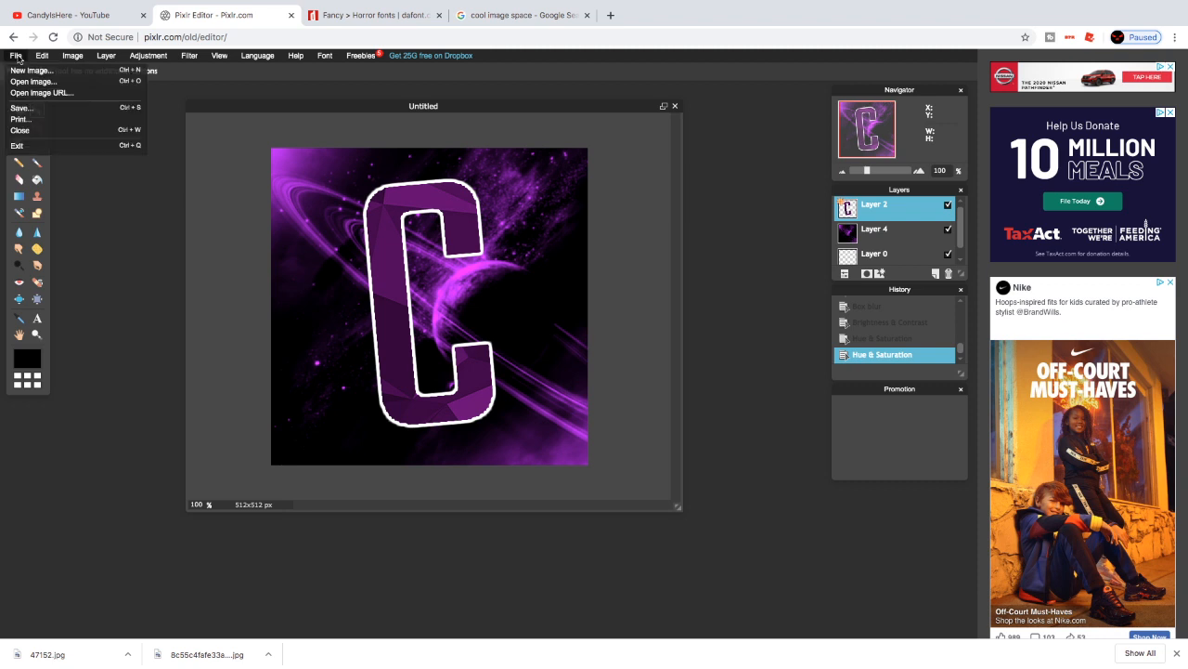
{"action": "left_click", "coordinate": [48, 114]}
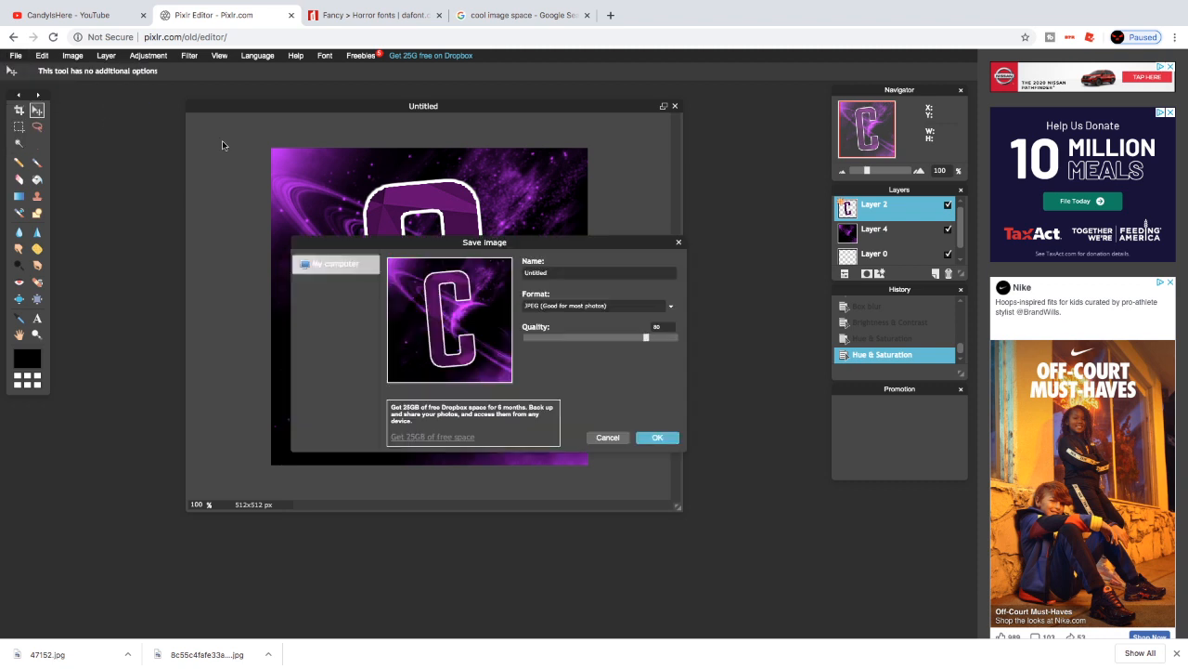
{"action": "left_click", "coordinate": [594, 307]}
{"action": "left_click", "coordinate": [580, 330]}
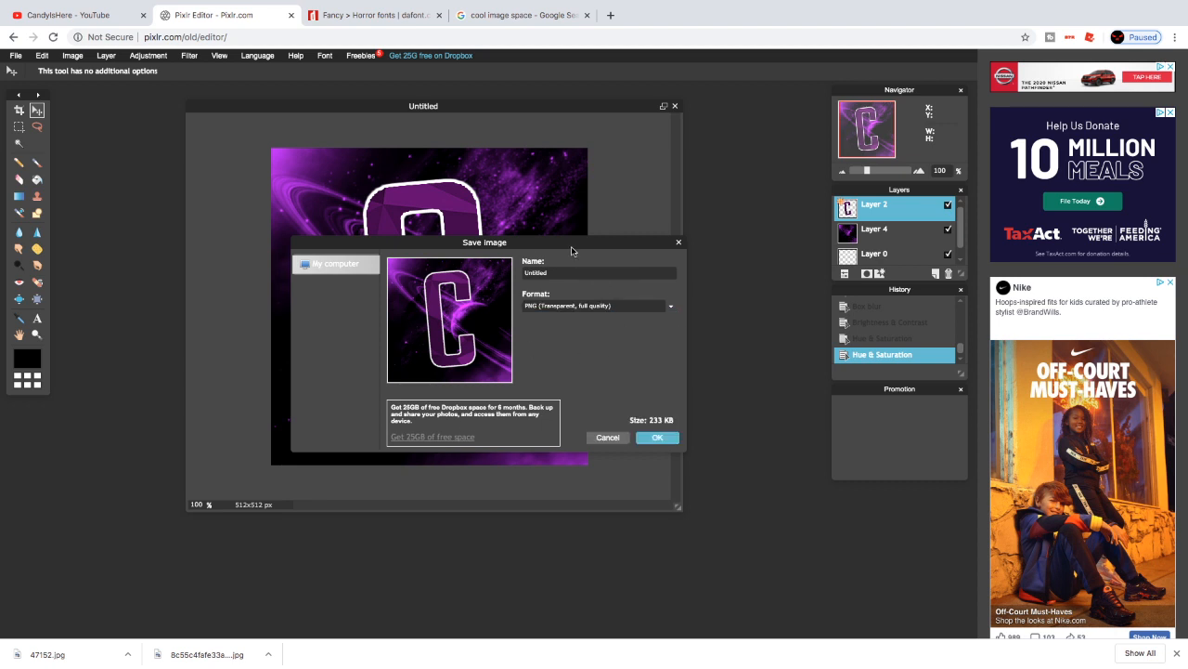
{"action": "left_click", "coordinate": [617, 440]}
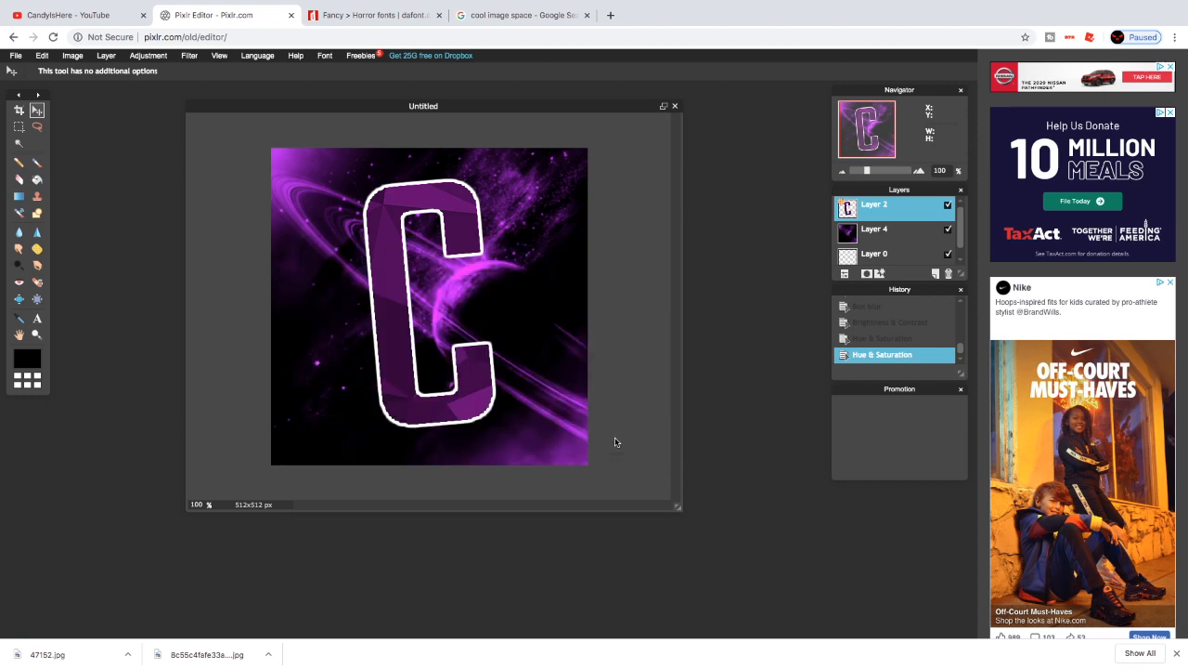
Switch to the YouTube channel page, look at the account options around Settings, and close them again
{"action": "left_click", "coordinate": [83, 17]}
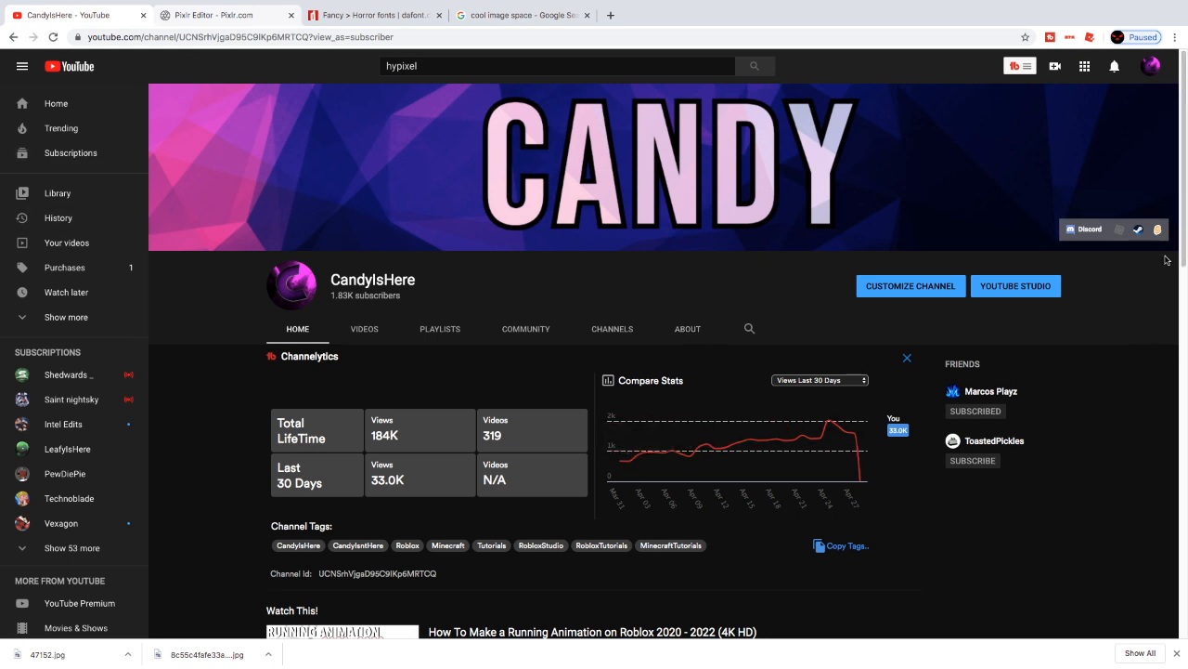
{"action": "left_click", "coordinate": [1156, 68]}
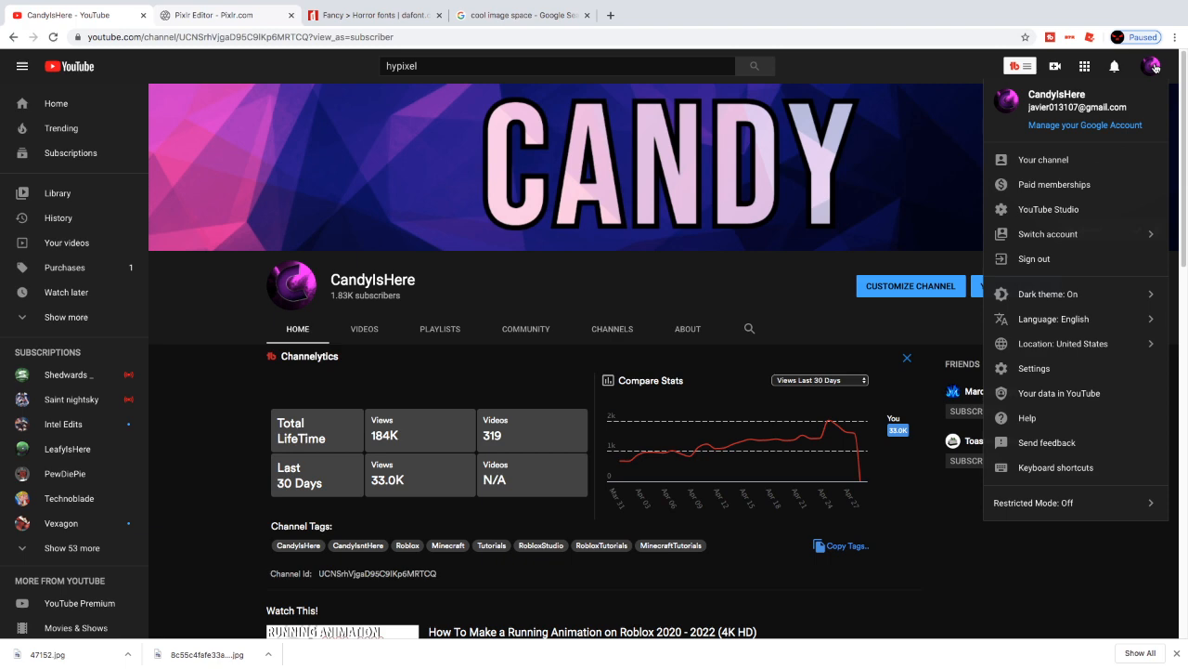
{"action": "left_click", "coordinate": [1030, 371]}
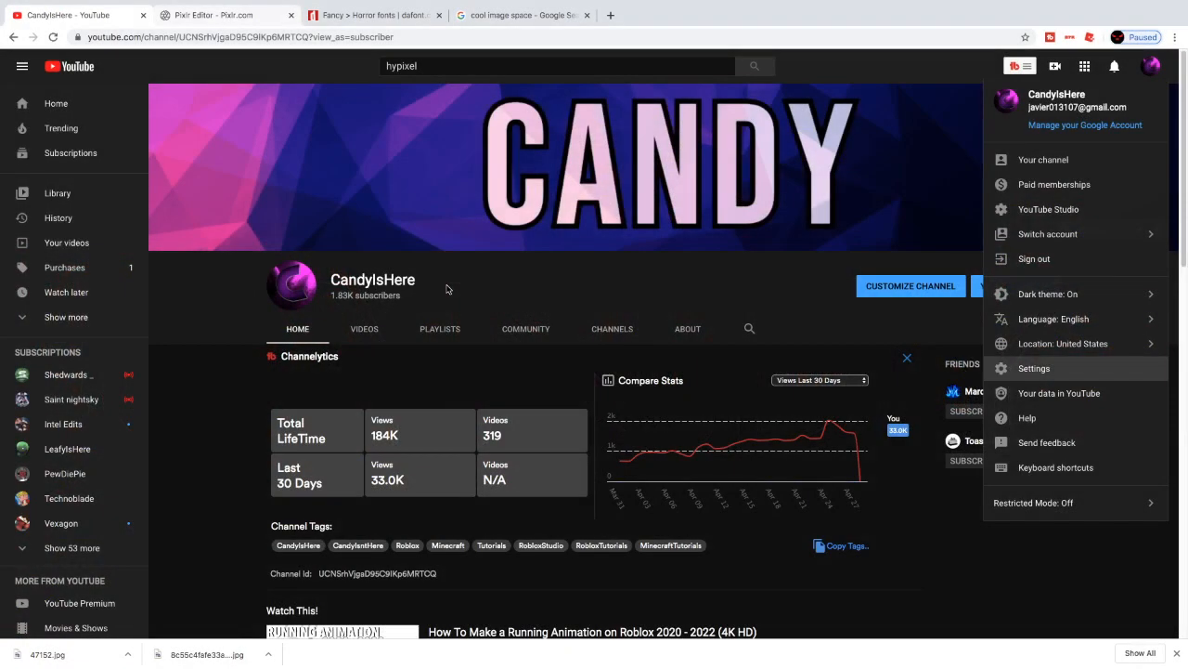
{"action": "left_click", "coordinate": [505, 281]}
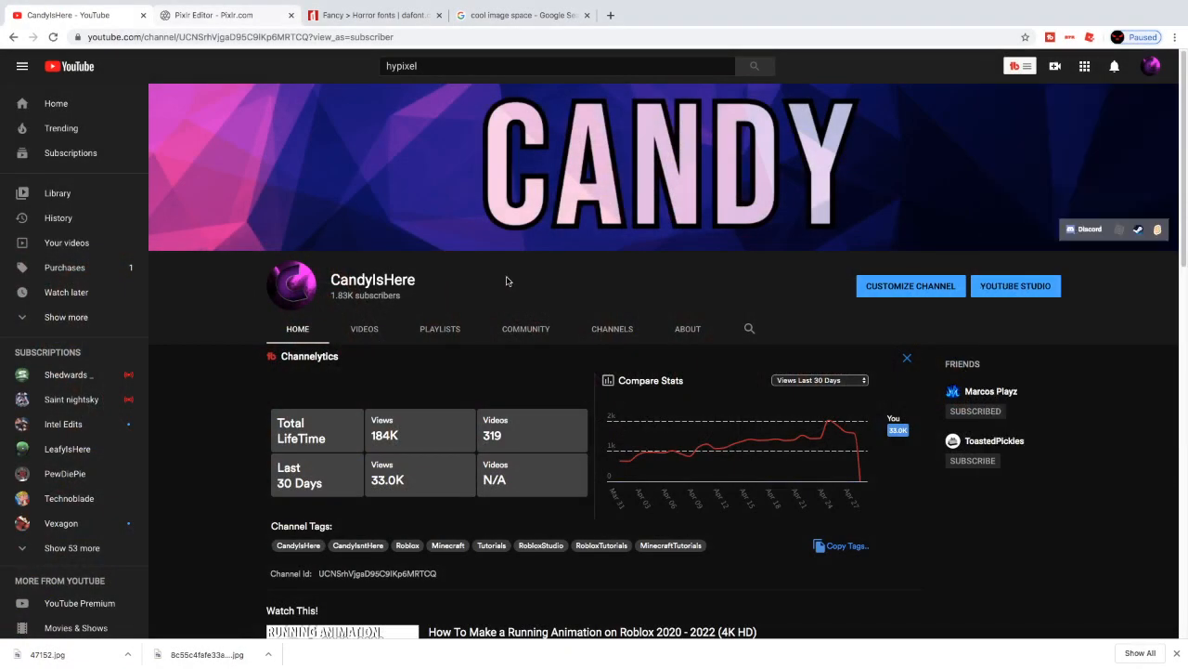